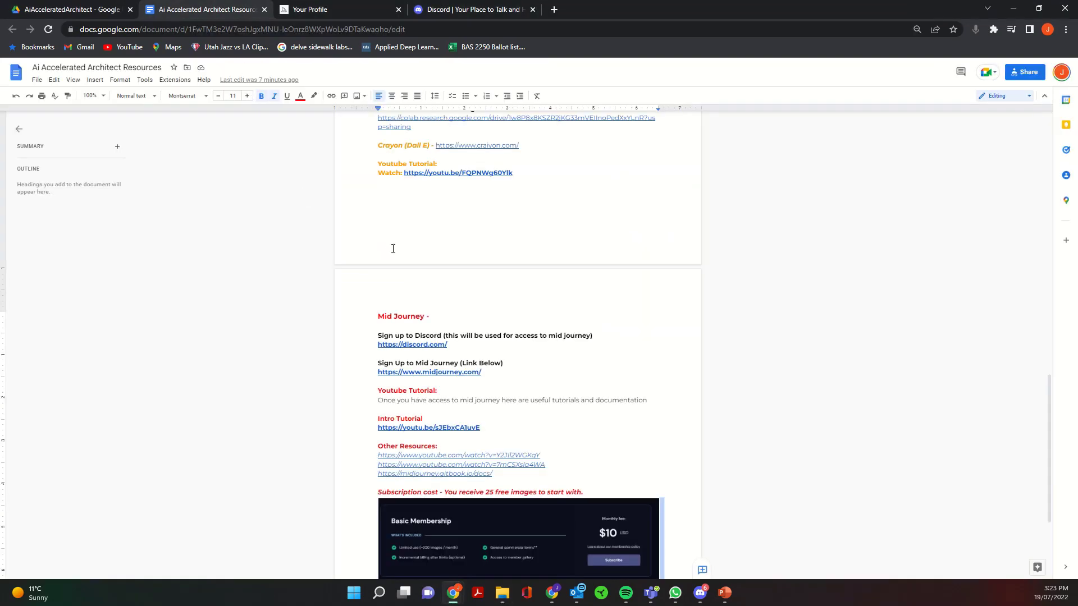
Step: Search Google Images for "mid journey" in a new browser tab
{"action": "scroll", "coordinate": [511, 238], "scroll_direction": "down", "scroll_amount": 3}
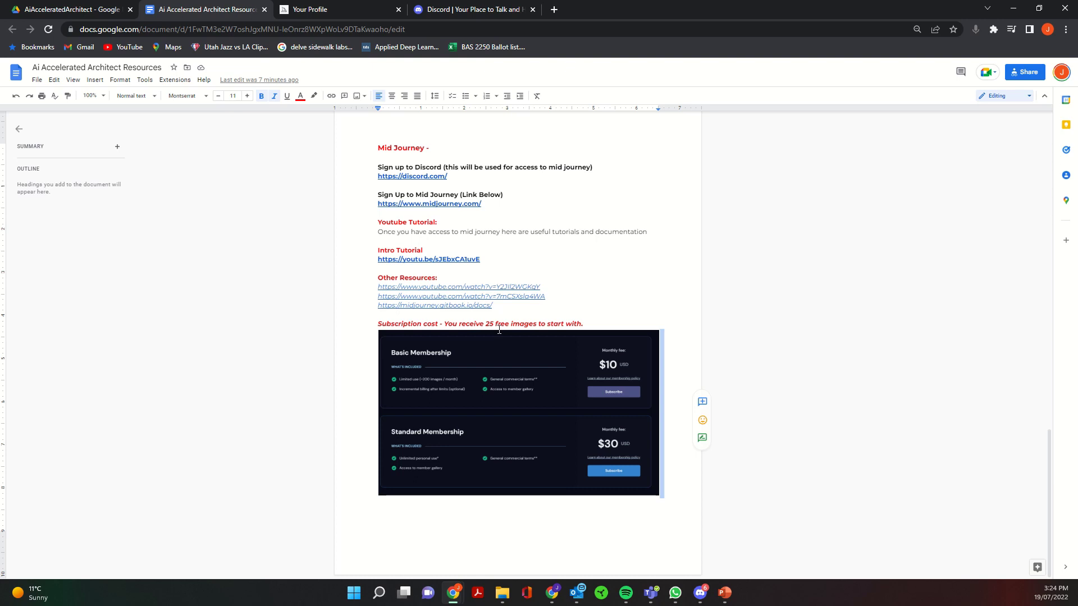
{"action": "left_click", "coordinate": [554, 10]}
{"action": "type", "text": "mif"}
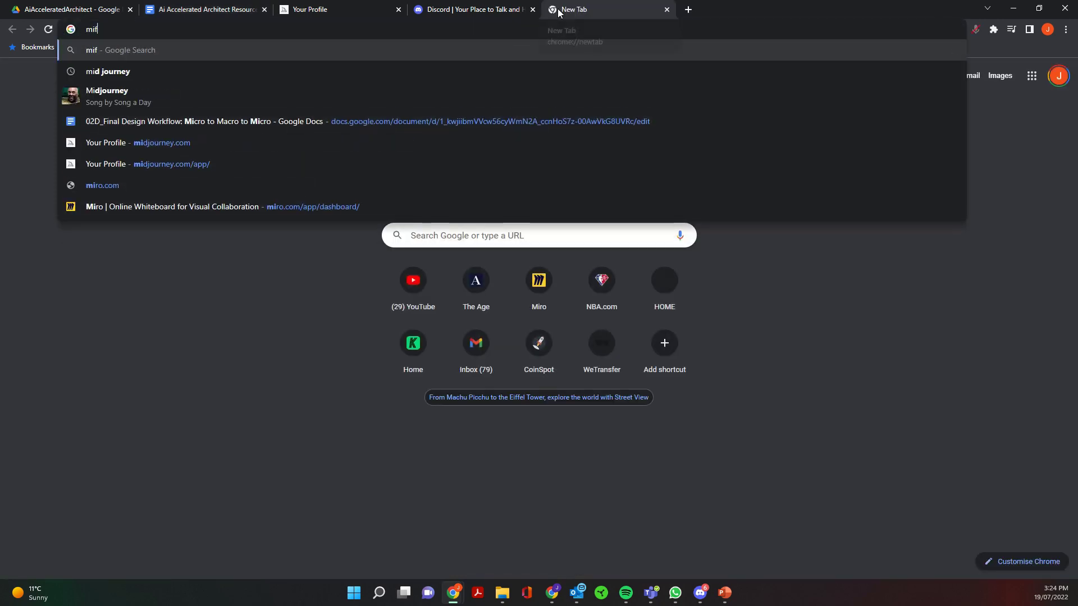
{"action": "key", "text": "BackSpace"}
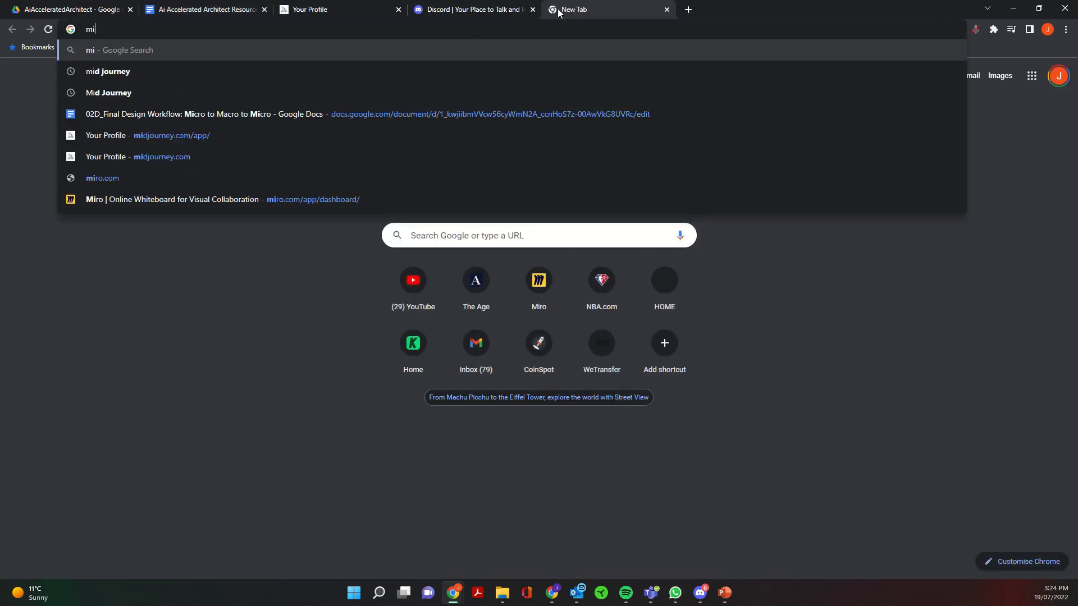
{"action": "left_click", "coordinate": [462, 79]}
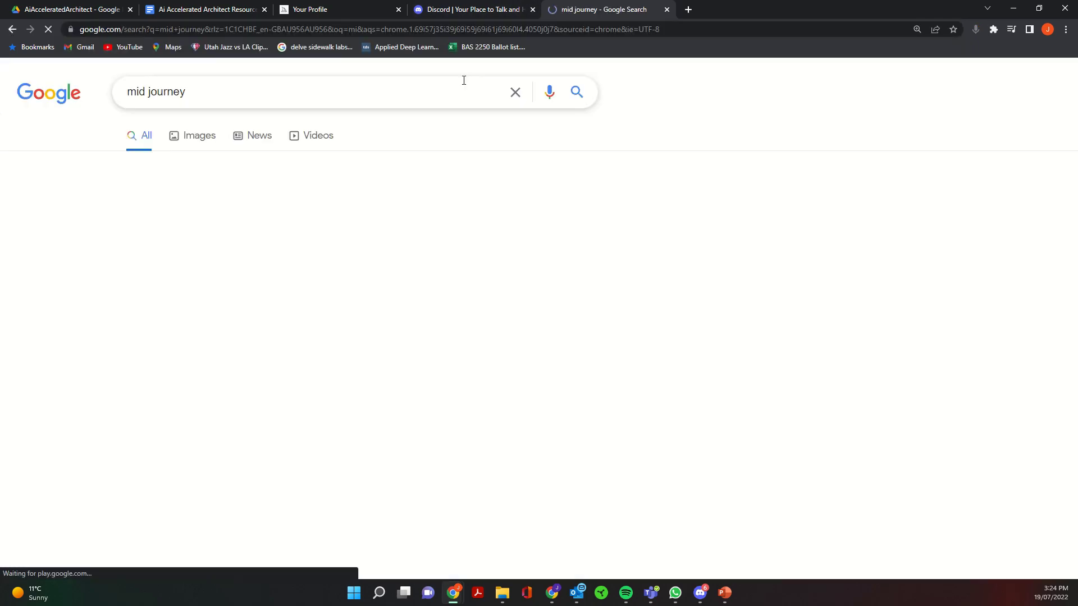
{"action": "left_click", "coordinate": [208, 135]}
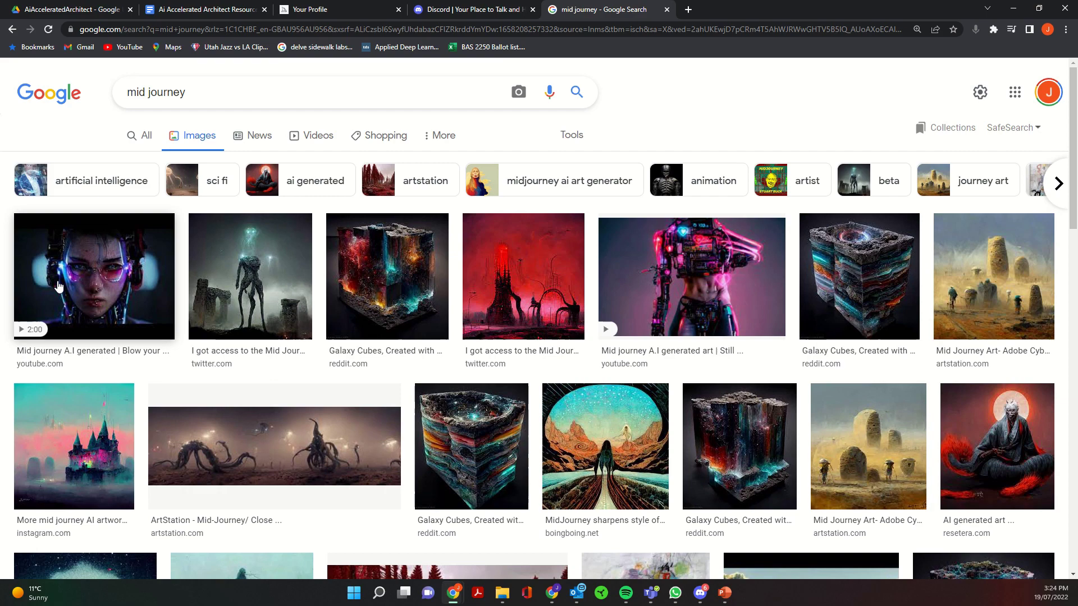
Step: Browse the image results and preview the colourful cloud landscape from Medium and the ArtStation Mid-Journey Boss picture
{"action": "scroll", "coordinate": [157, 234], "scroll_direction": "down", "scroll_amount": 1}
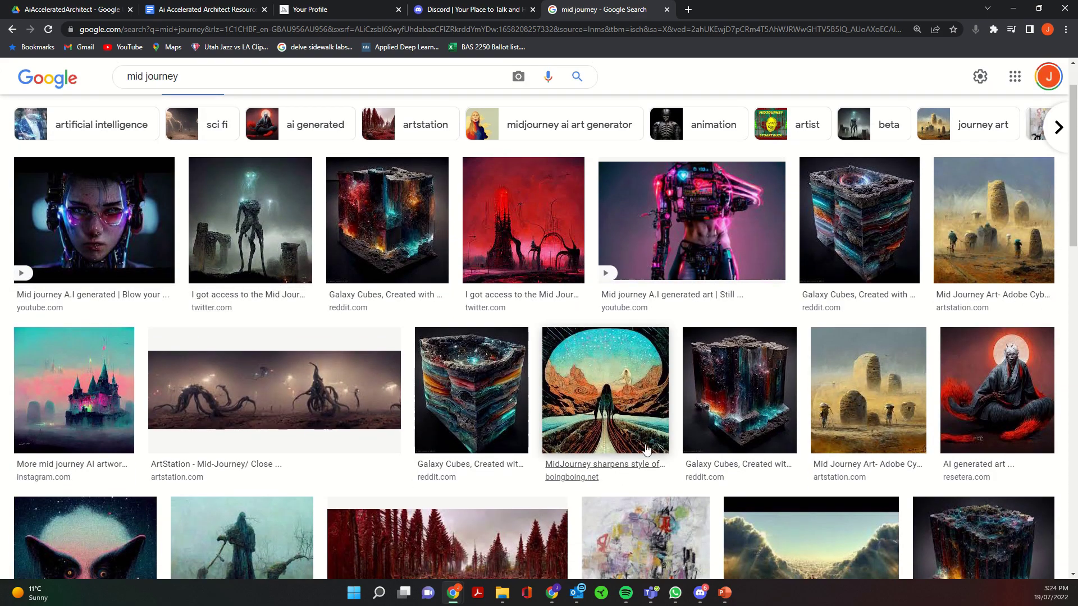
{"action": "scroll", "coordinate": [382, 354], "scroll_direction": "down", "scroll_amount": 2}
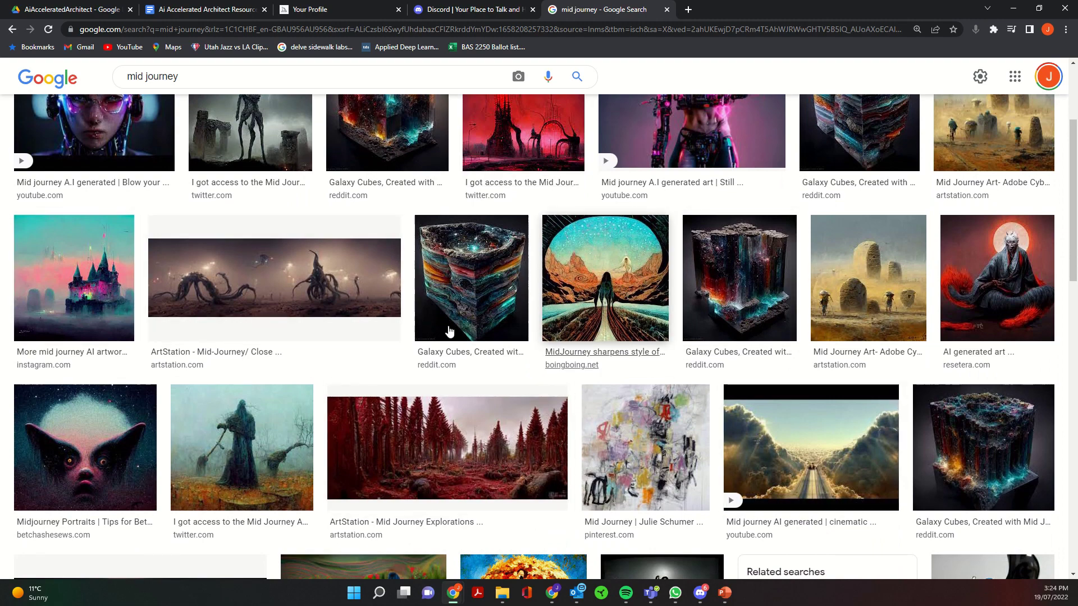
{"action": "scroll", "coordinate": [449, 332], "scroll_direction": "down", "scroll_amount": 5}
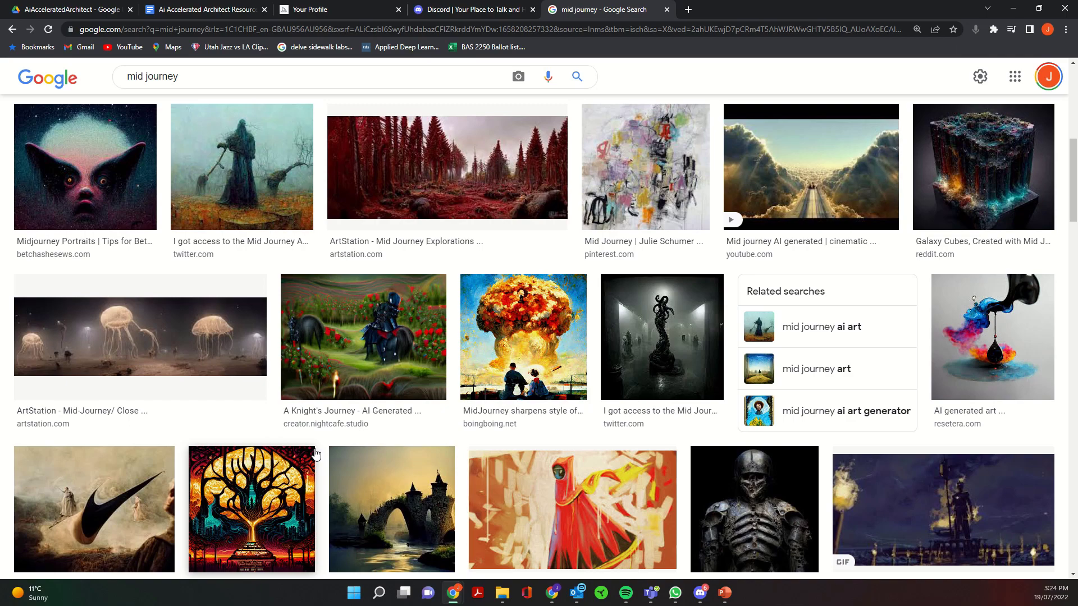
{"action": "scroll", "coordinate": [368, 399], "scroll_direction": "down", "scroll_amount": 5}
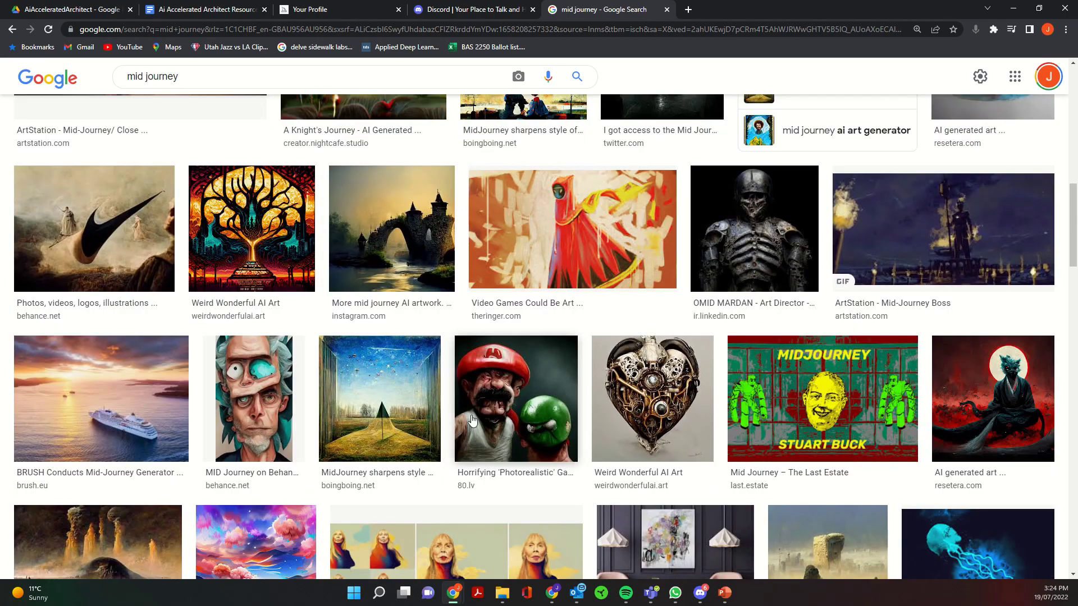
{"action": "scroll", "coordinate": [433, 471], "scroll_direction": "down", "scroll_amount": 3}
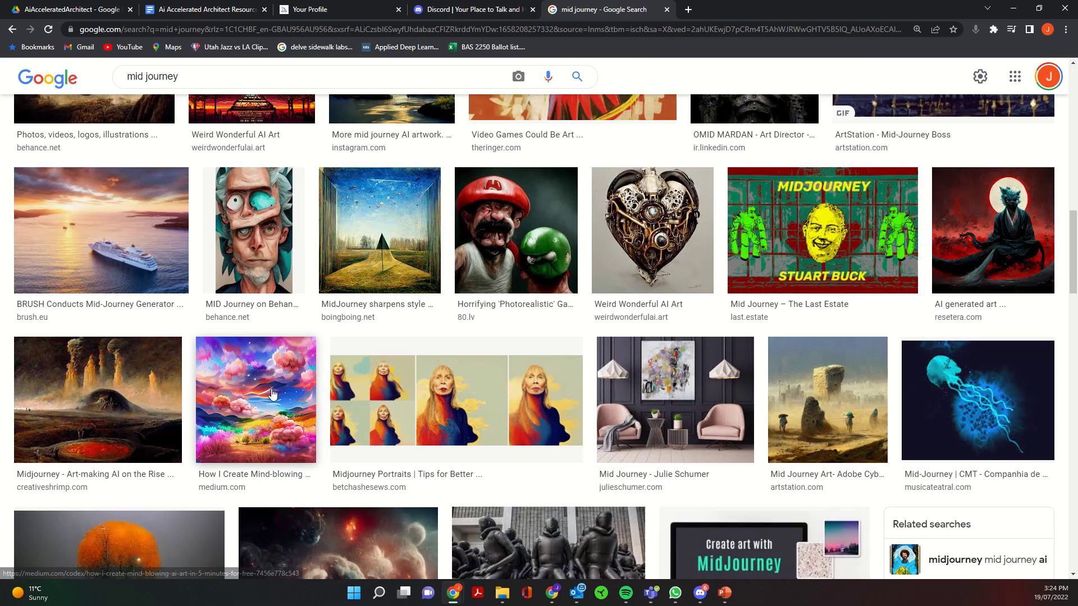
{"action": "left_click", "coordinate": [272, 395]}
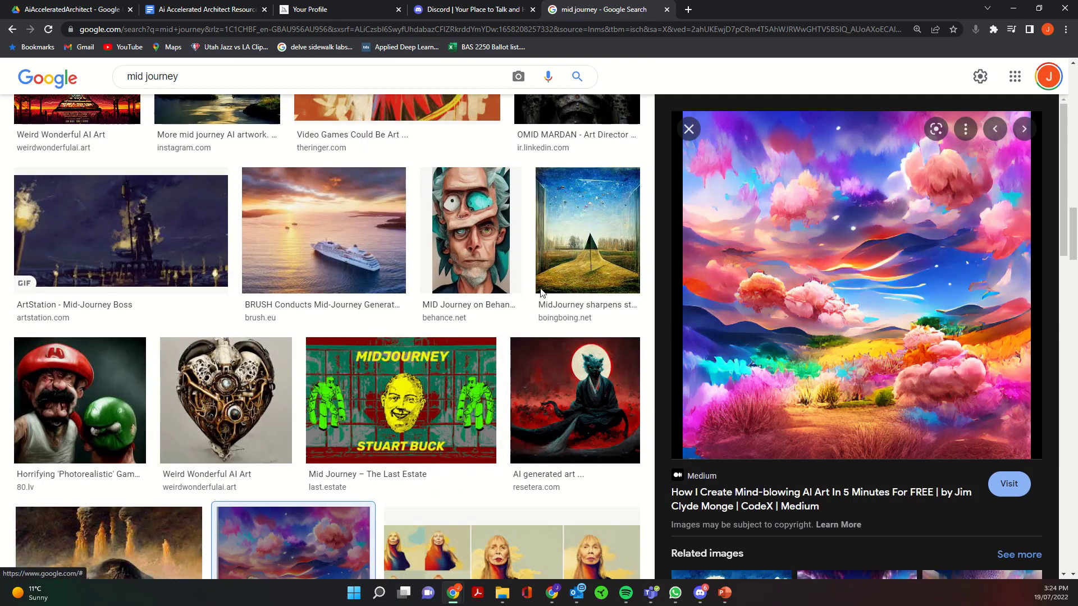
{"action": "scroll", "coordinate": [224, 269], "scroll_direction": "up", "scroll_amount": 2}
{"action": "left_click", "coordinate": [121, 337]}
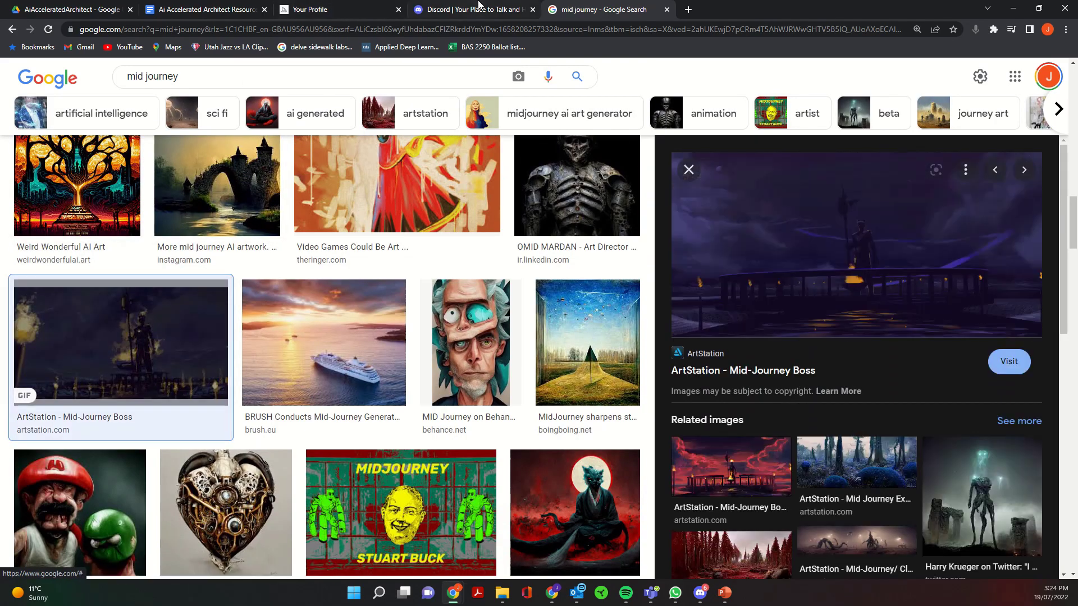
Step: Return to the Ai Accelerated Architect Resources document and highlight the Discord sign-up instruction with its link
{"action": "left_click", "coordinate": [479, 7]}
{"action": "left_click", "coordinate": [198, 6]}
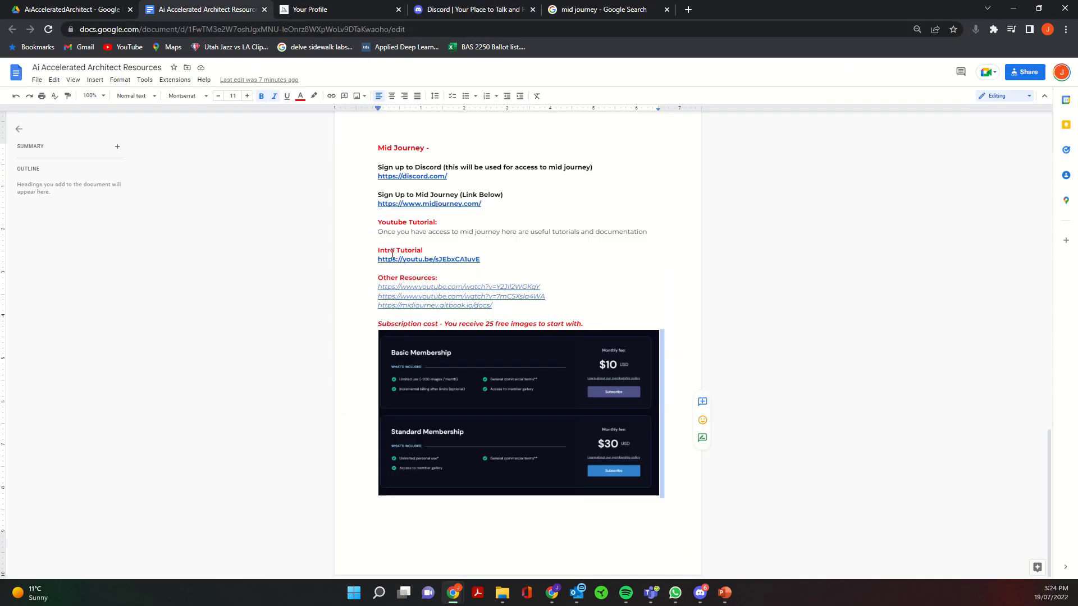
{"action": "left_click_drag", "start_coordinate": [507, 180], "coordinate": [368, 166]}
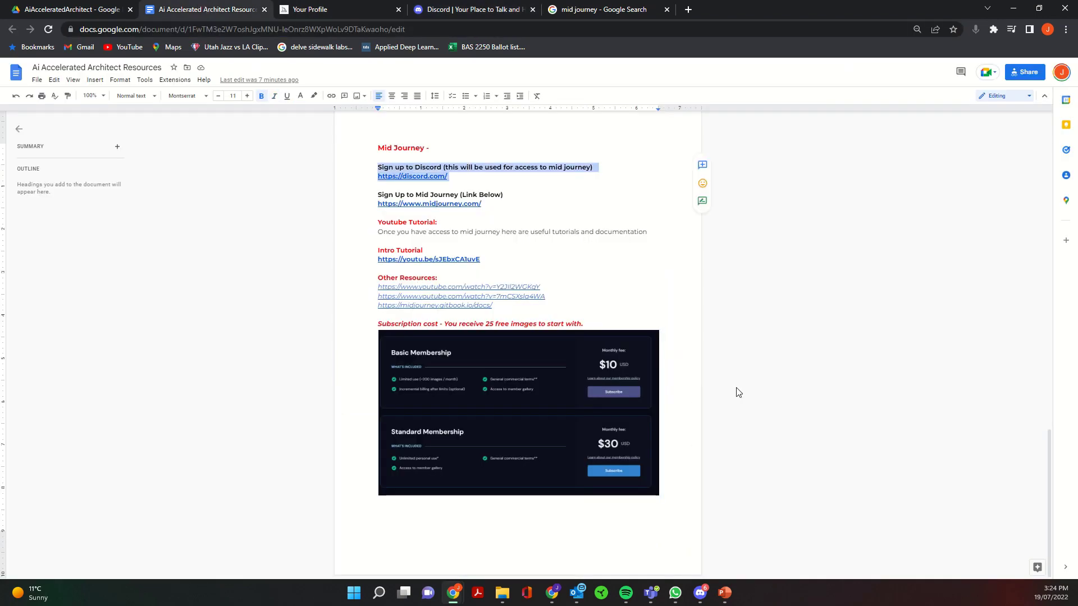
{"action": "left_click", "coordinate": [589, 197]}
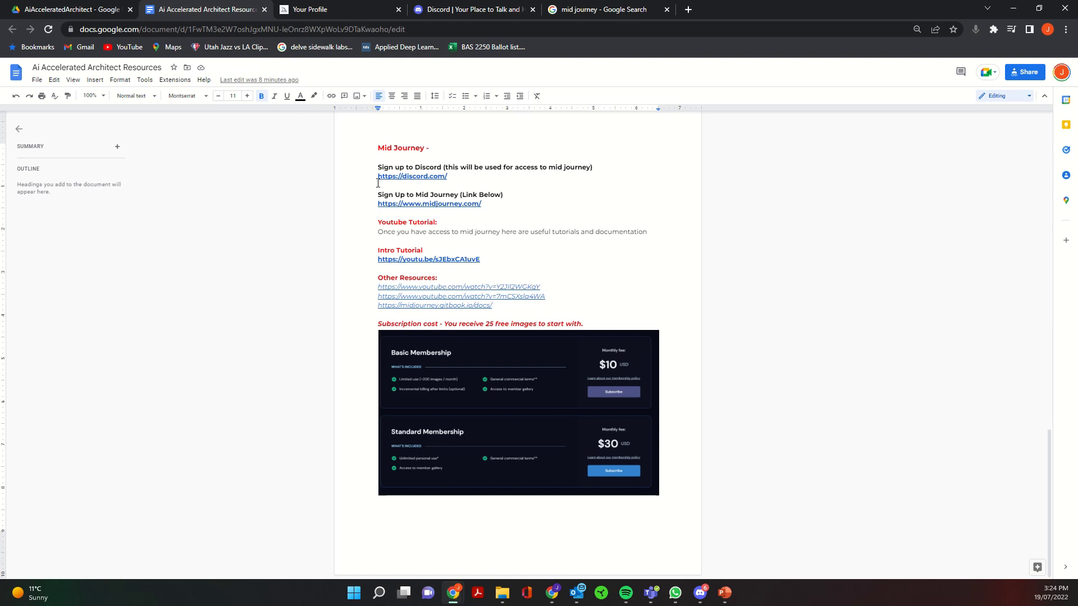
{"action": "mouse_move", "coordinate": [378, 164]}
{"action": "left_mouse_down"}
{"action": "mouse_move", "coordinate": [495, 181]}
{"action": "mouse_move", "coordinate": [380, 161]}
{"action": "left_mouse_up"}
{"action": "left_click", "coordinate": [483, 176]}
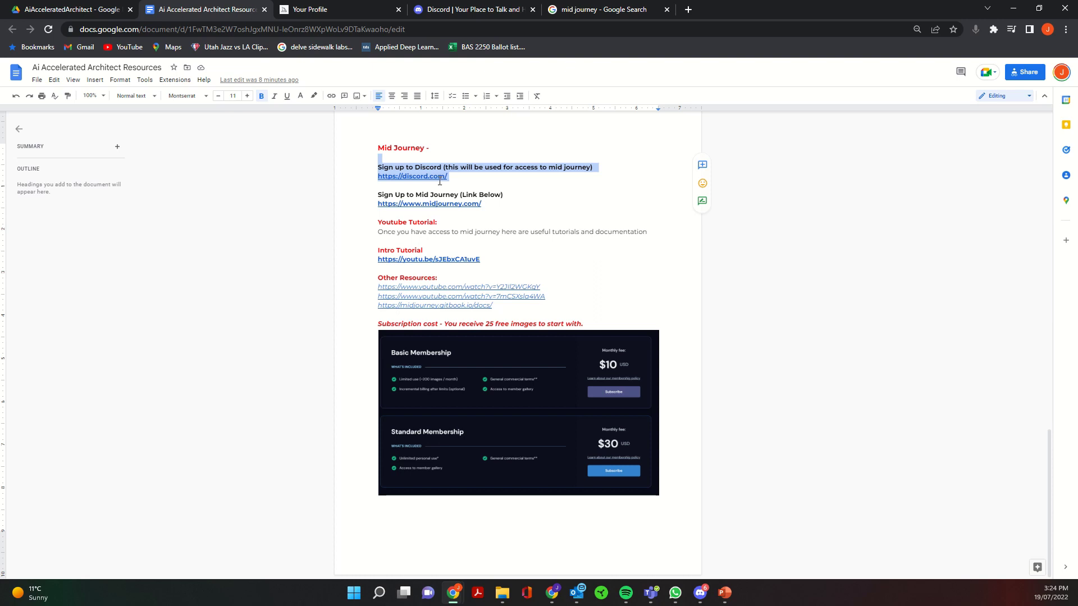
{"action": "left_click", "coordinate": [445, 178]}
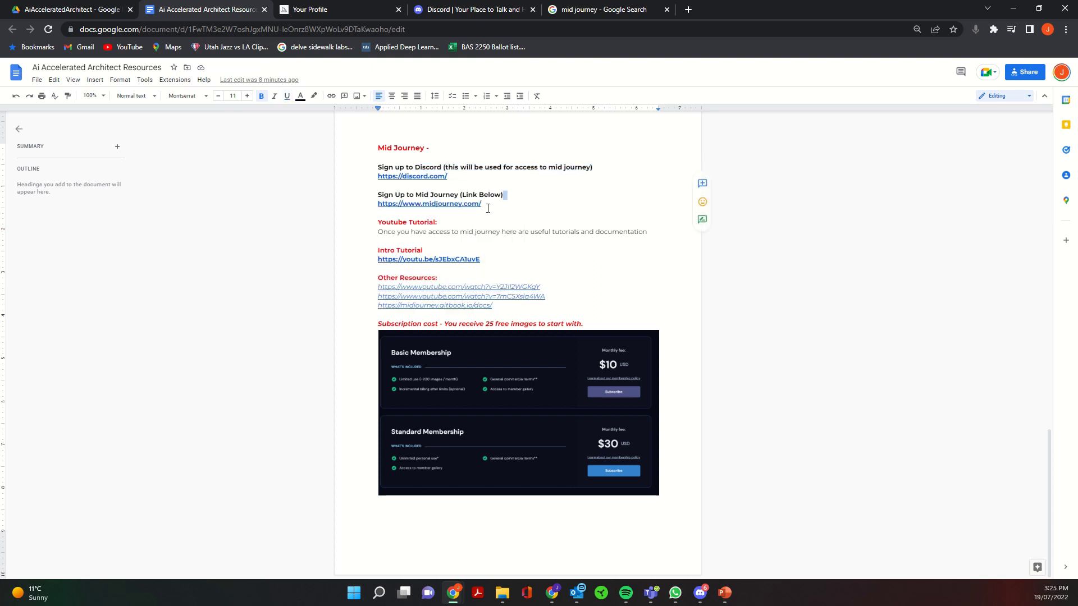
Step: Open the Midjourney website from the document's sign-up link and follow the home page's beta invitation into Discord
{"action": "left_click_drag", "start_coordinate": [483, 205], "coordinate": [380, 206]}
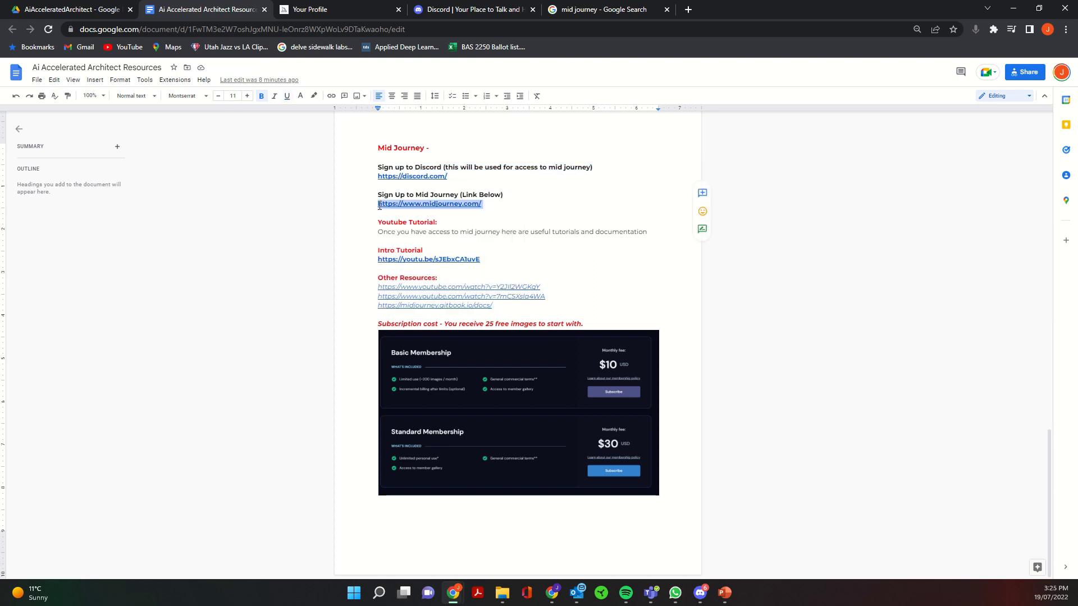
{"action": "left_click", "coordinate": [422, 205]}
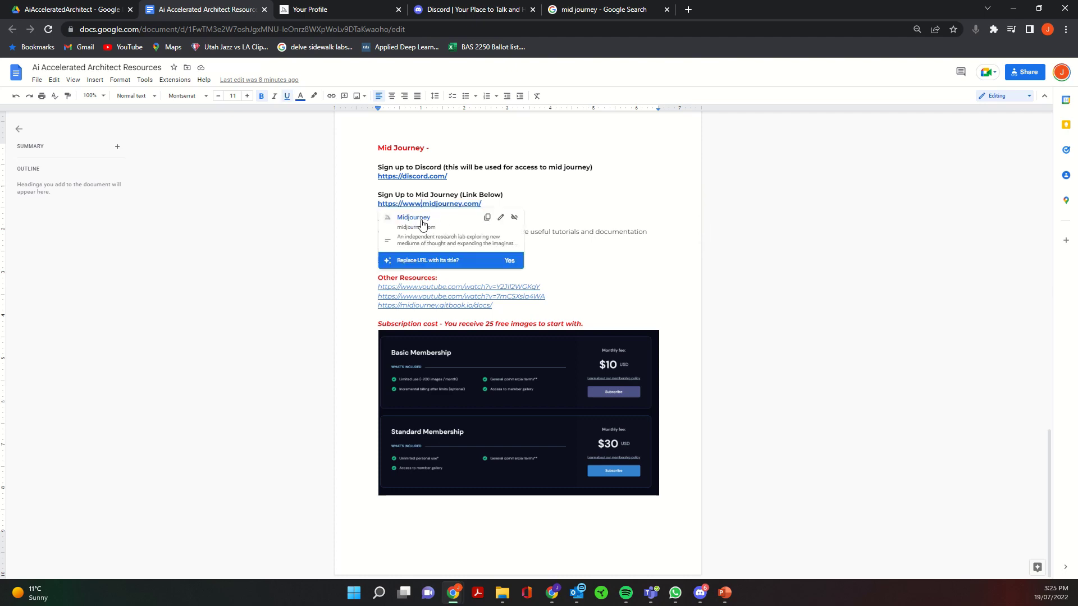
{"action": "left_click", "coordinate": [456, 222]}
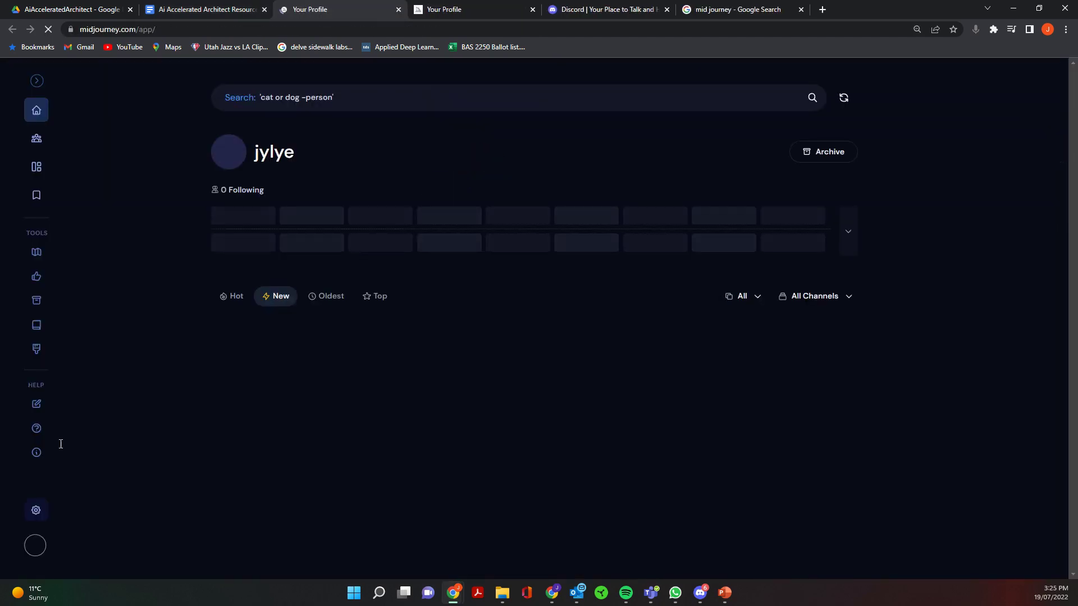
{"action": "left_click", "coordinate": [60, 80]}
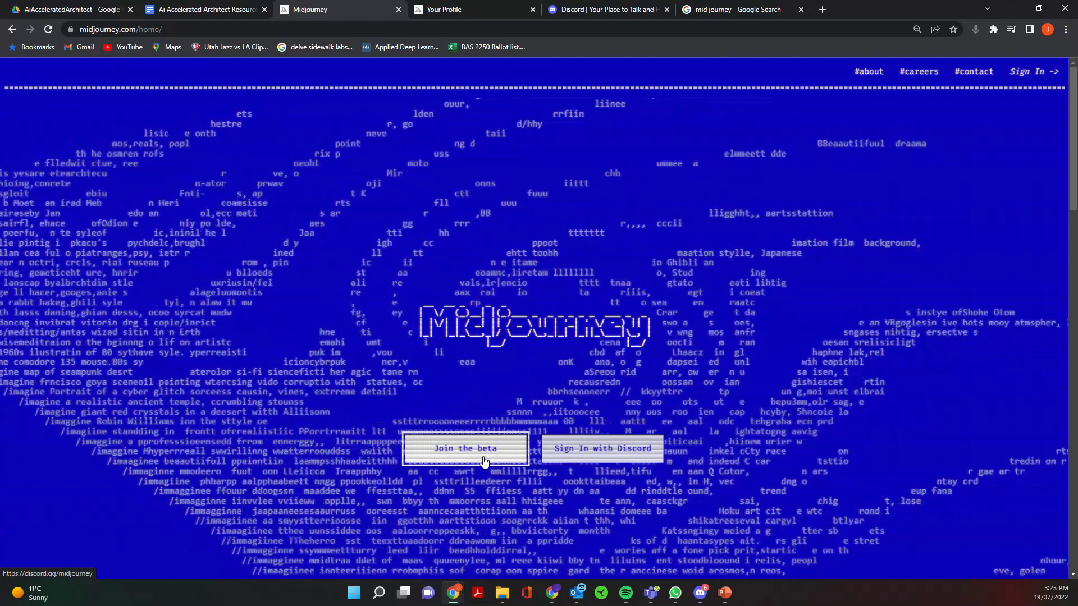
{"action": "left_click", "coordinate": [483, 461]}
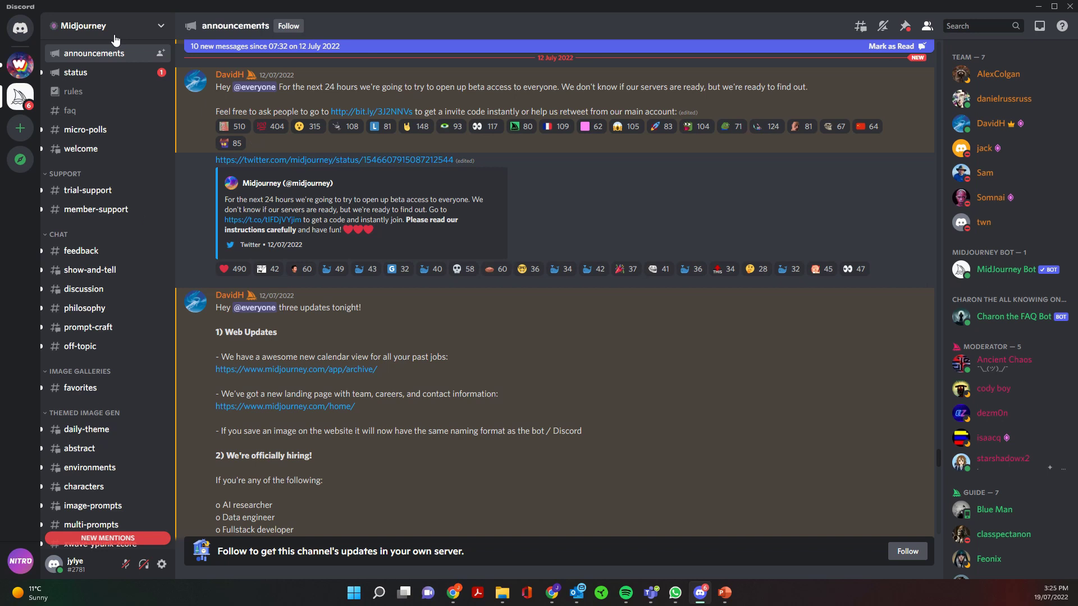
Step: View Discord's direct messages, then return to the Midjourney server and look through its channel list
{"action": "left_click", "coordinate": [21, 35]}
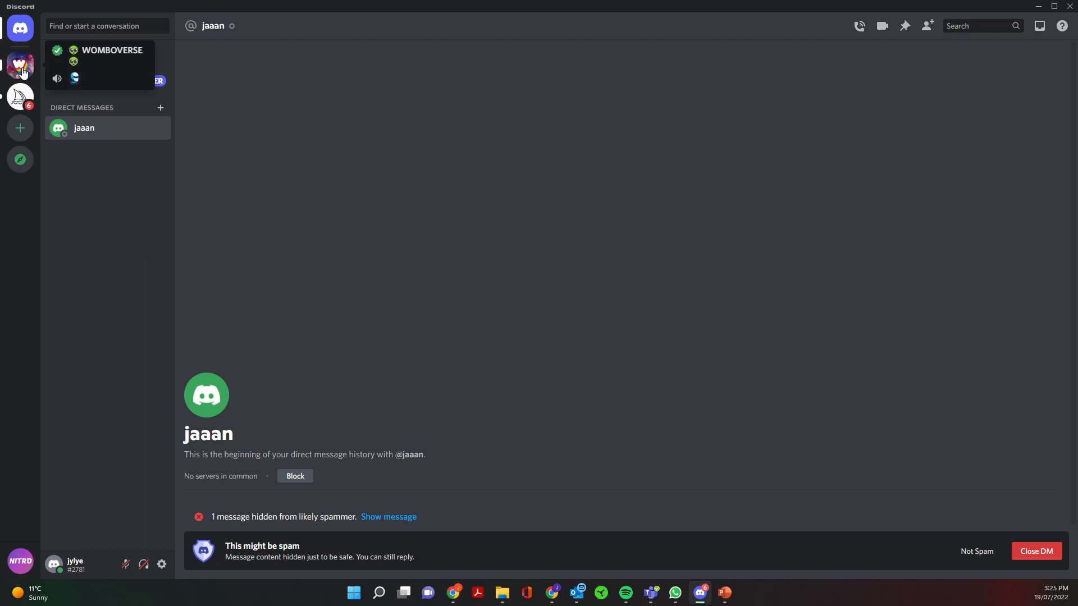
{"action": "left_click", "coordinate": [13, 104]}
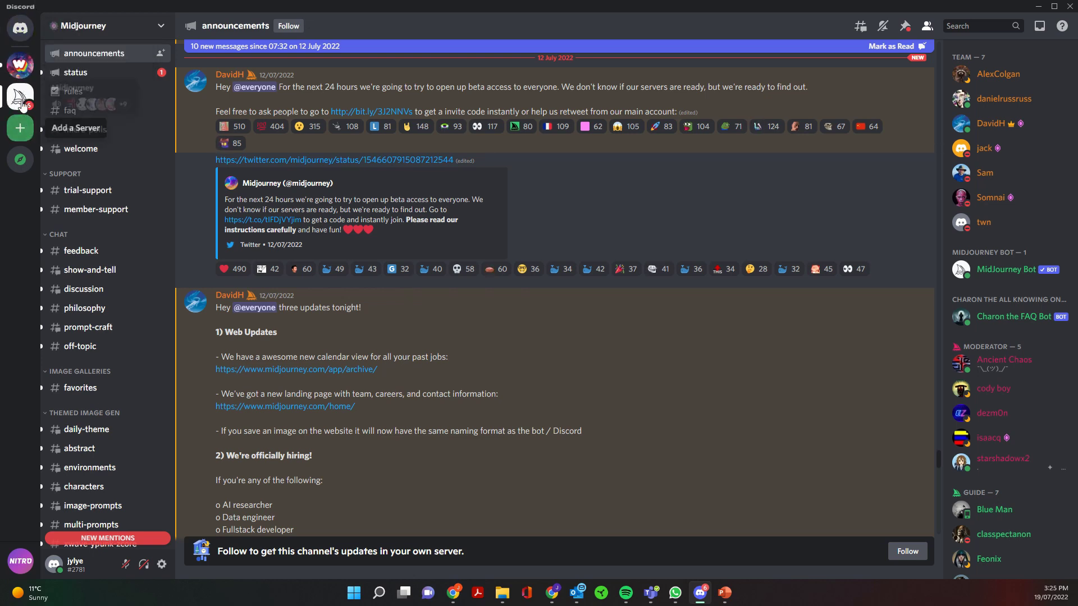
{"action": "scroll", "coordinate": [127, 470], "scroll_direction": "up", "scroll_amount": 2}
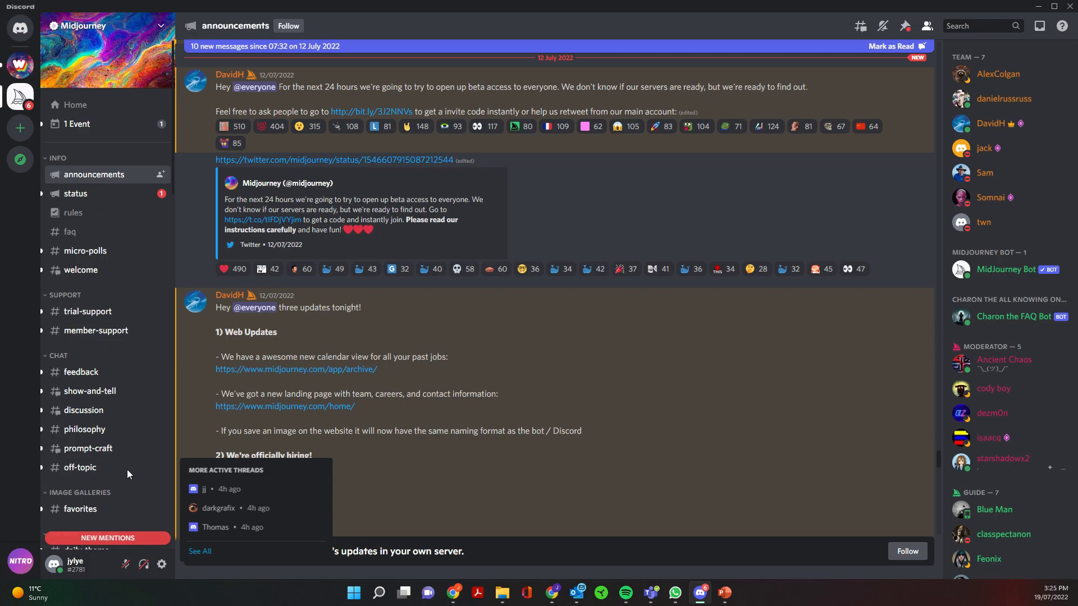
{"action": "scroll", "coordinate": [127, 466], "scroll_direction": "down", "scroll_amount": 5}
{"action": "scroll", "coordinate": [127, 466], "scroll_direction": "up", "scroll_amount": 5}
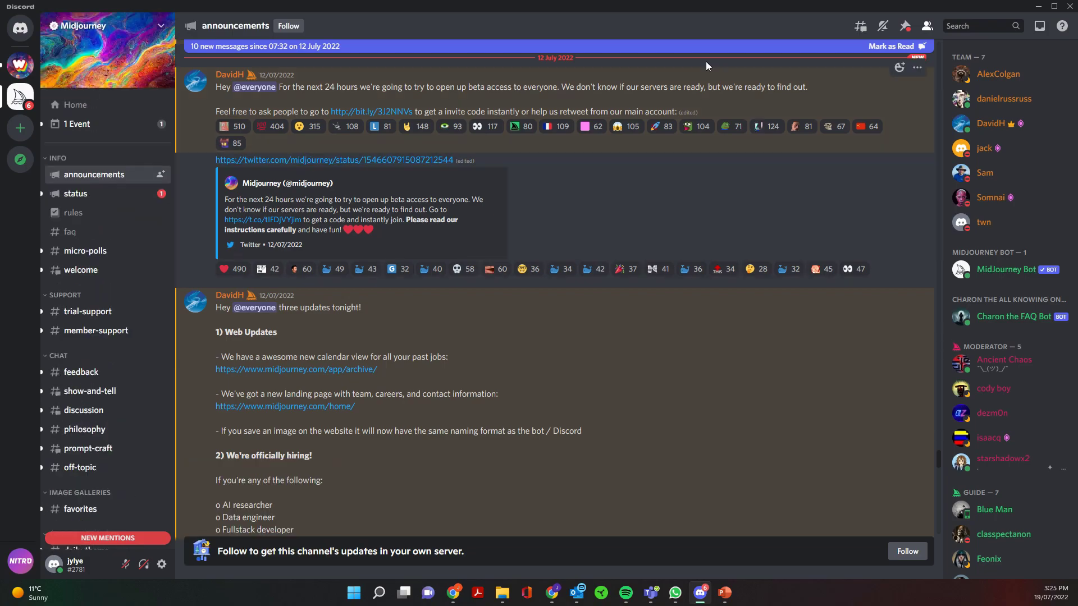
Step: Switch back to the resources document in the browser and highlight the subscription cost line above the membership plans
{"action": "left_click", "coordinate": [1037, 6]}
{"action": "left_click", "coordinate": [294, 6]}
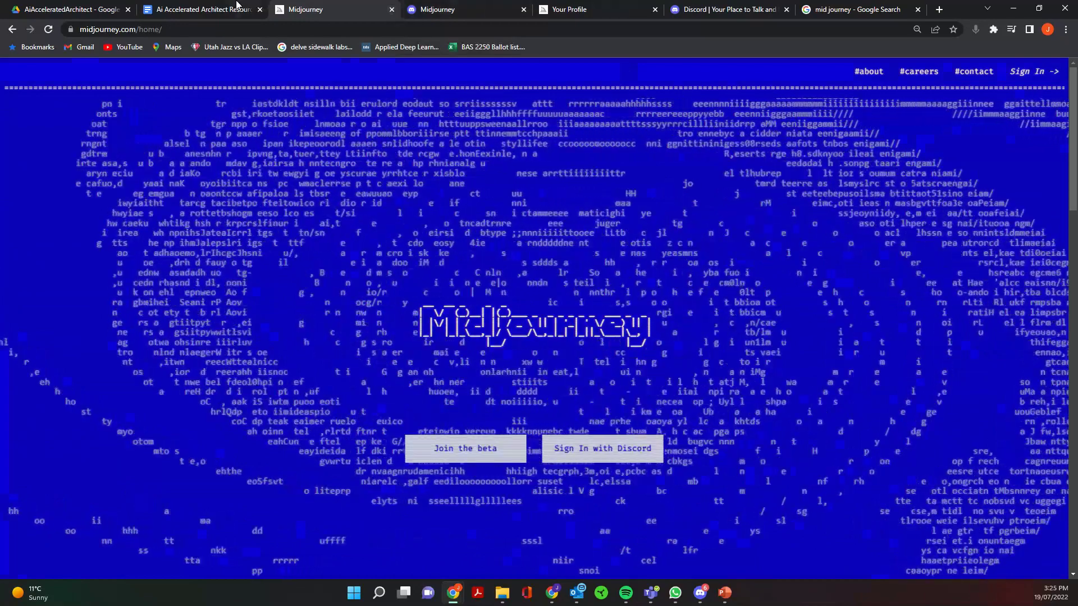
{"action": "key", "text": "ctrl+shift+Tab"}
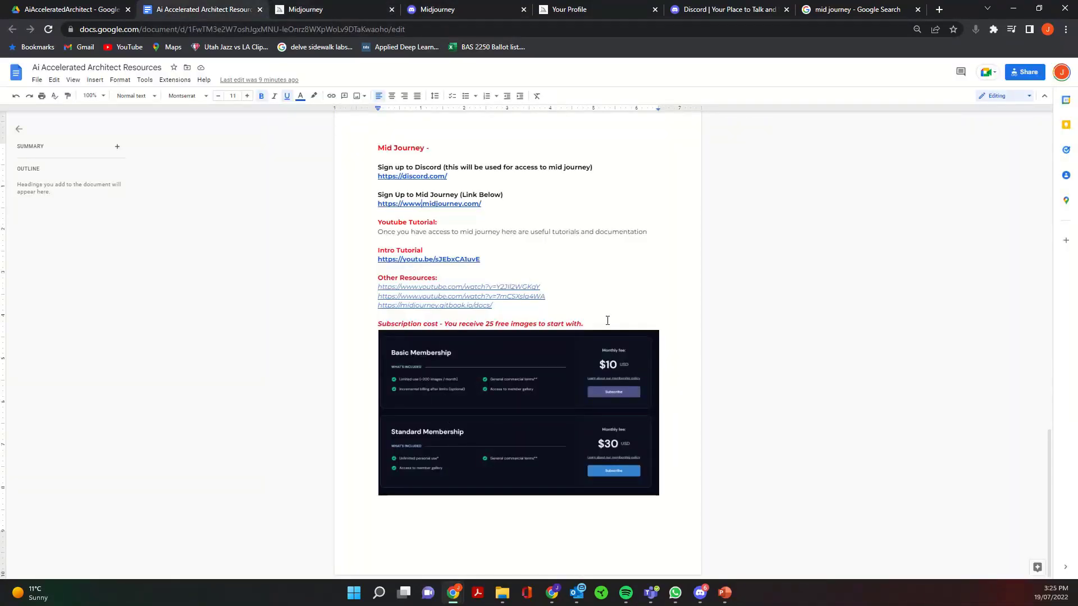
{"action": "left_click_drag", "start_coordinate": [604, 321], "coordinate": [493, 318]}
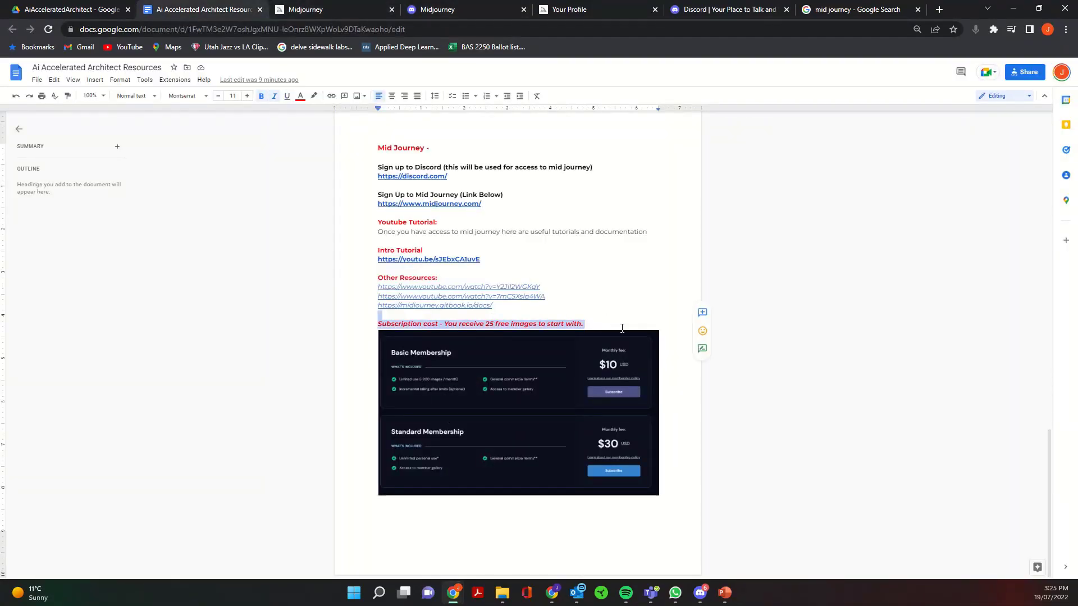
{"action": "left_click", "coordinate": [617, 326]}
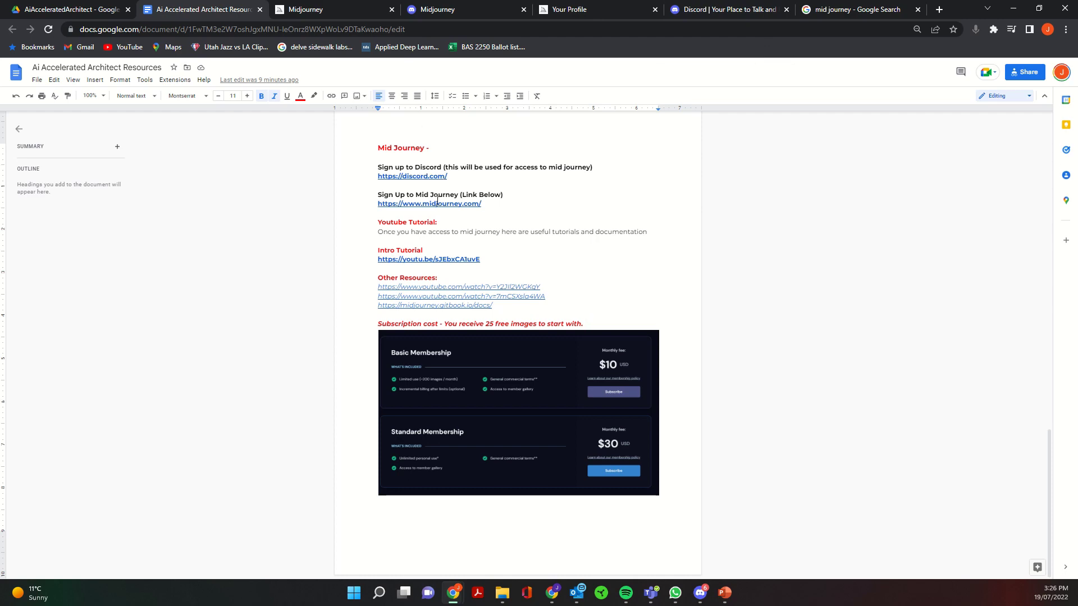
Step: Switch to Discord and read through the July 2022 posts in the Midjourney announcements channel
{"action": "left_click", "coordinate": [1012, 9]}
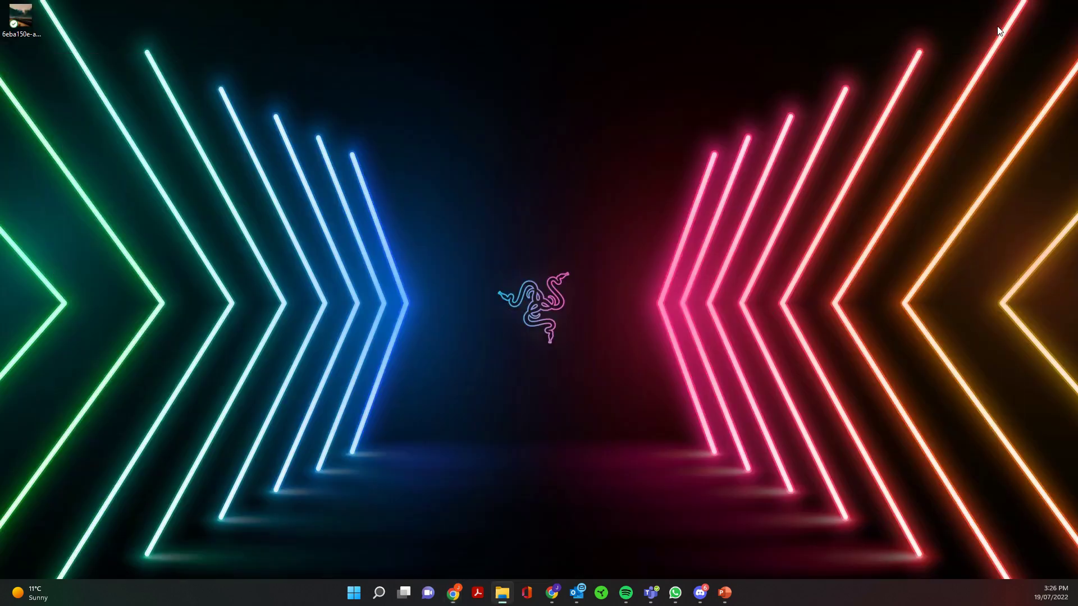
{"action": "left_click", "coordinate": [693, 602]}
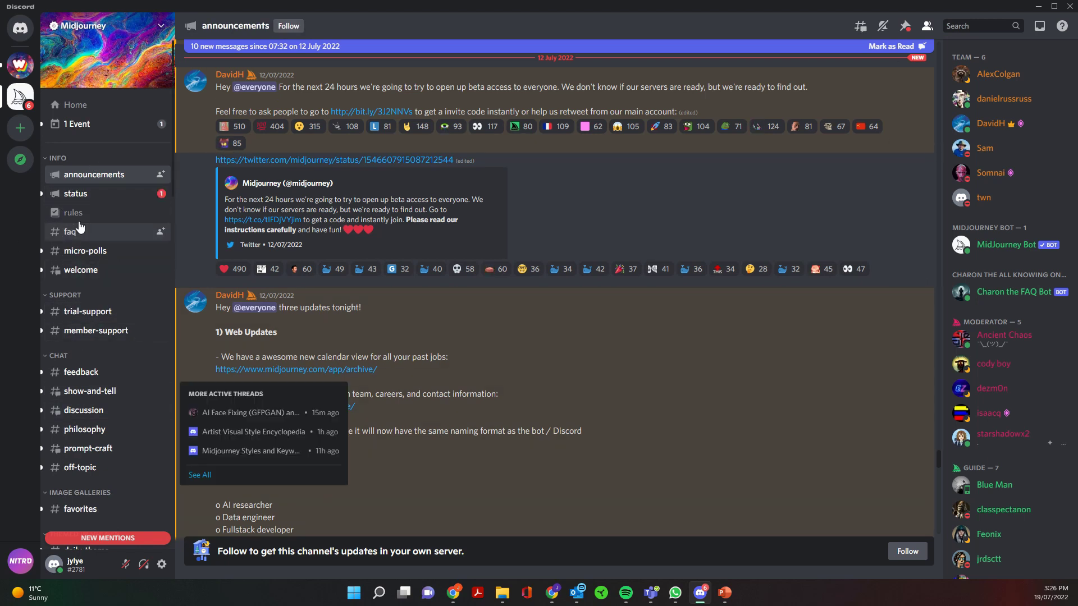
{"action": "scroll", "coordinate": [379, 402], "scroll_direction": "down", "scroll_amount": 6}
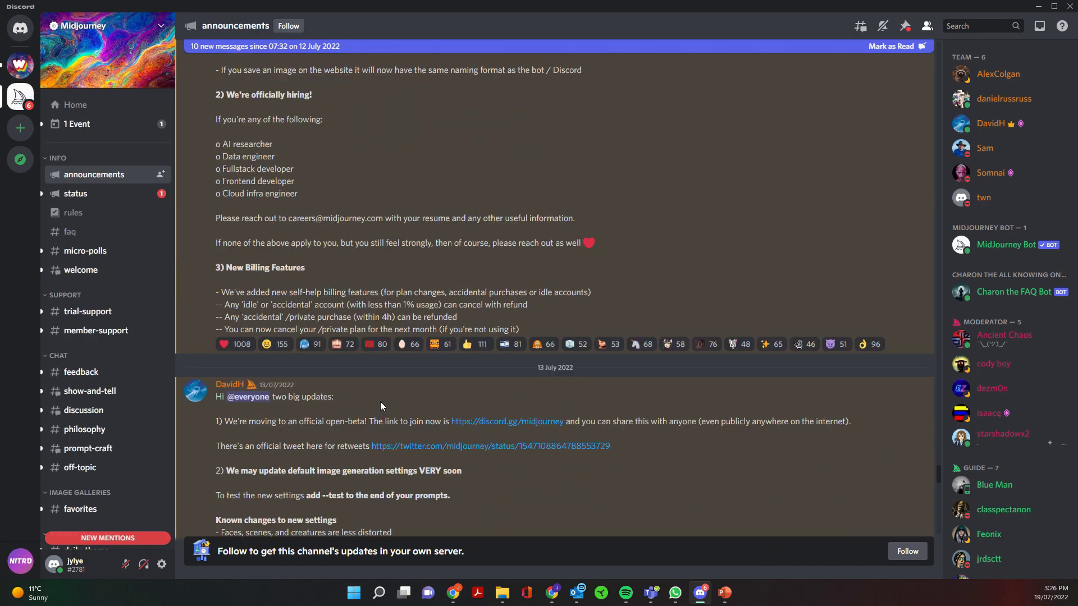
{"action": "scroll", "coordinate": [560, 294], "scroll_direction": "down", "scroll_amount": 2}
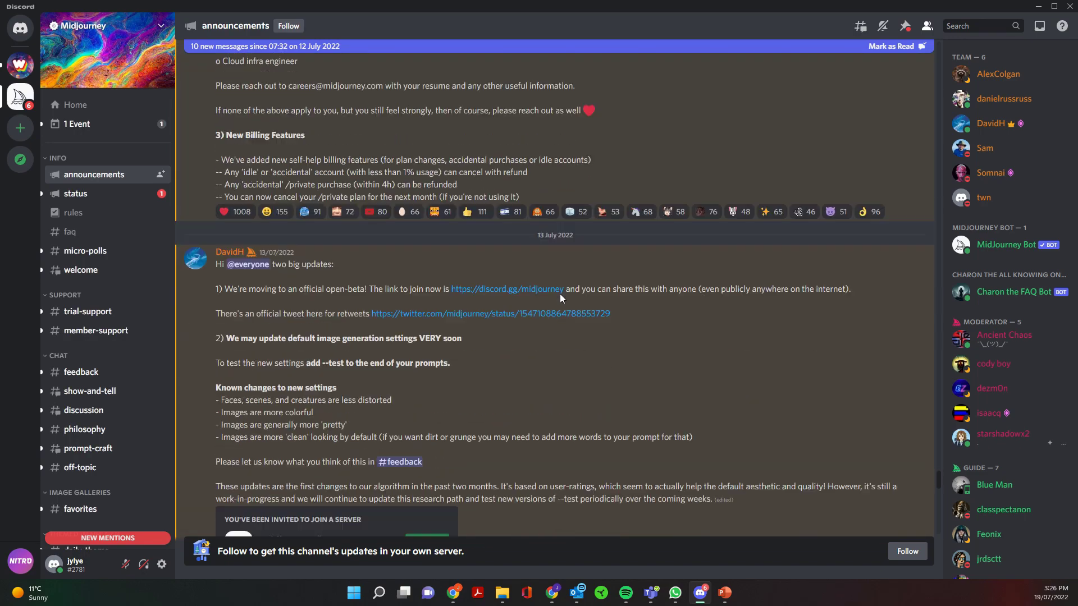
{"action": "scroll", "coordinate": [302, 358], "scroll_direction": "up", "scroll_amount": 10}
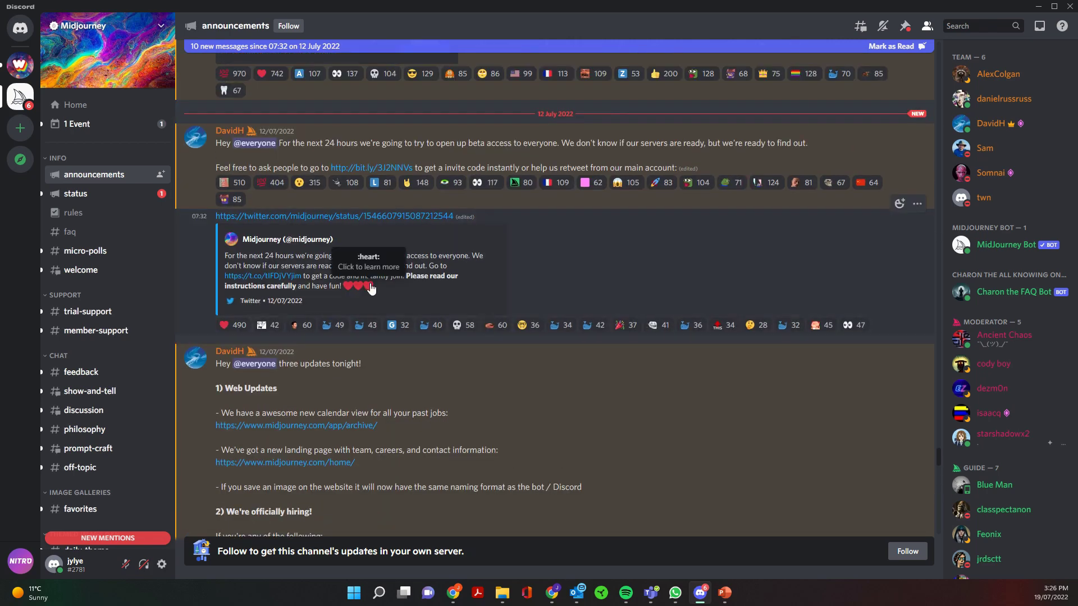
Step: Read on through the announcements channel's July 2022 posts and view the service posts in the status channel
{"action": "scroll", "coordinate": [388, 325], "scroll_direction": "down", "scroll_amount": 5}
{"action": "scroll", "coordinate": [399, 341], "scroll_direction": "up", "scroll_amount": 4}
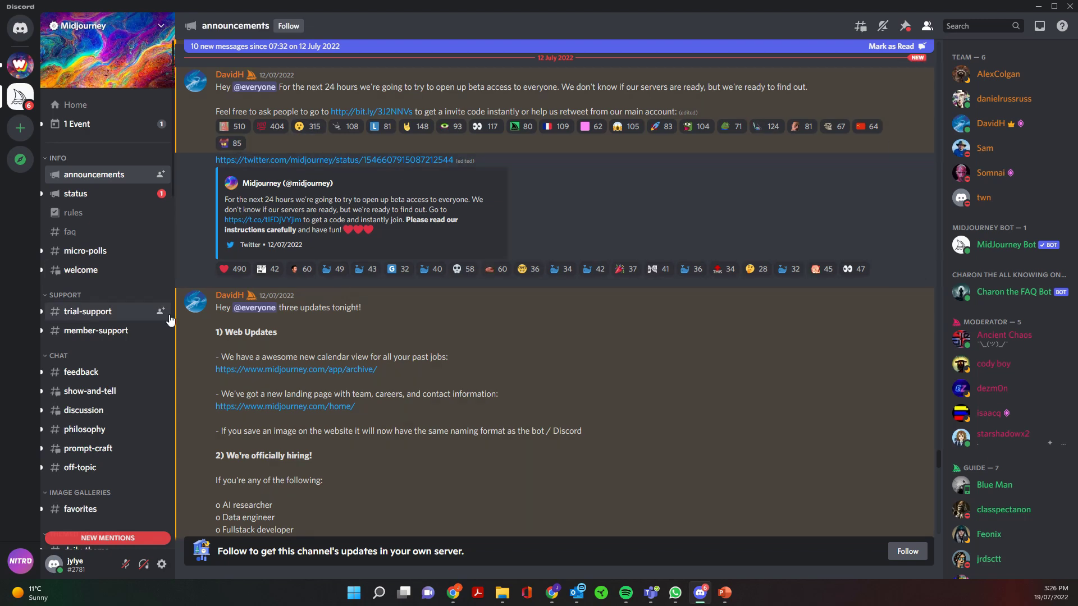
{"action": "left_click", "coordinate": [165, 198]}
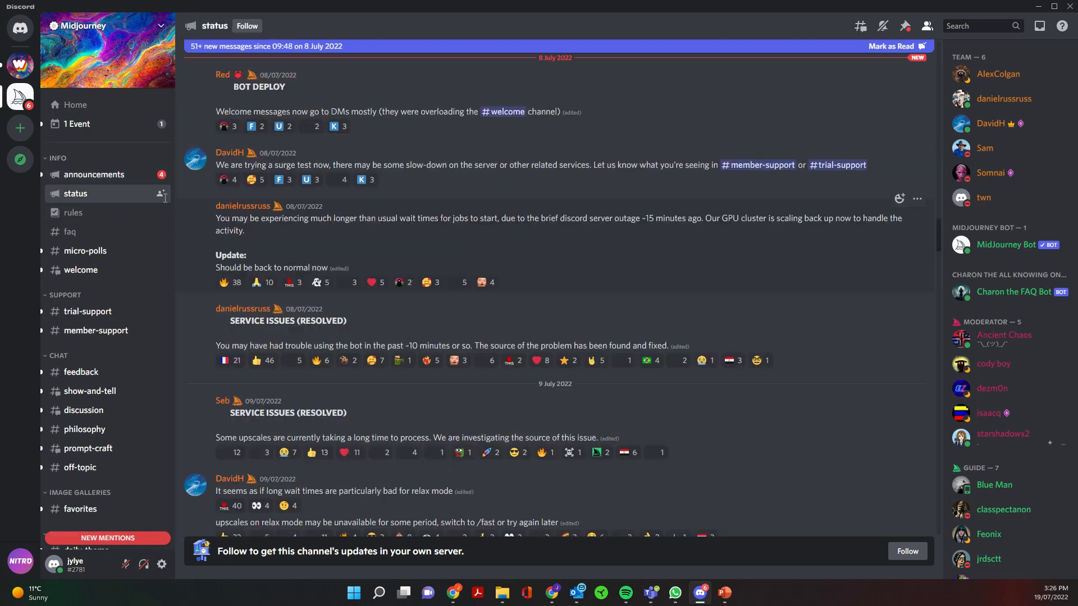
{"action": "scroll", "coordinate": [165, 198], "scroll_direction": "down", "scroll_amount": 2}
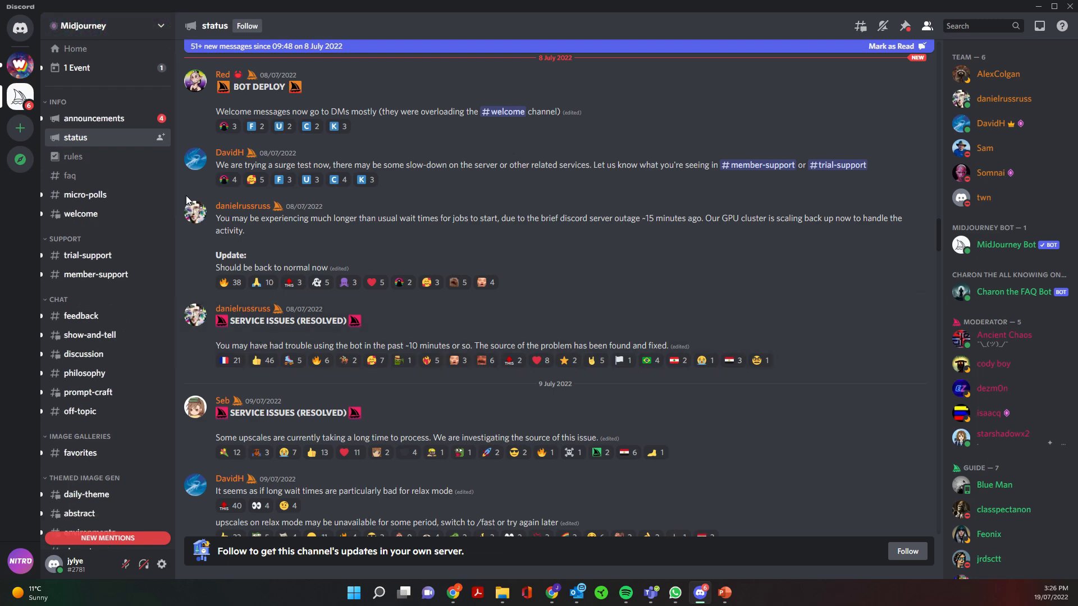
Step: View the faq channel, follow its documentation link, and bring up the Midjourney documentation in the browser
{"action": "left_click", "coordinate": [90, 158]}
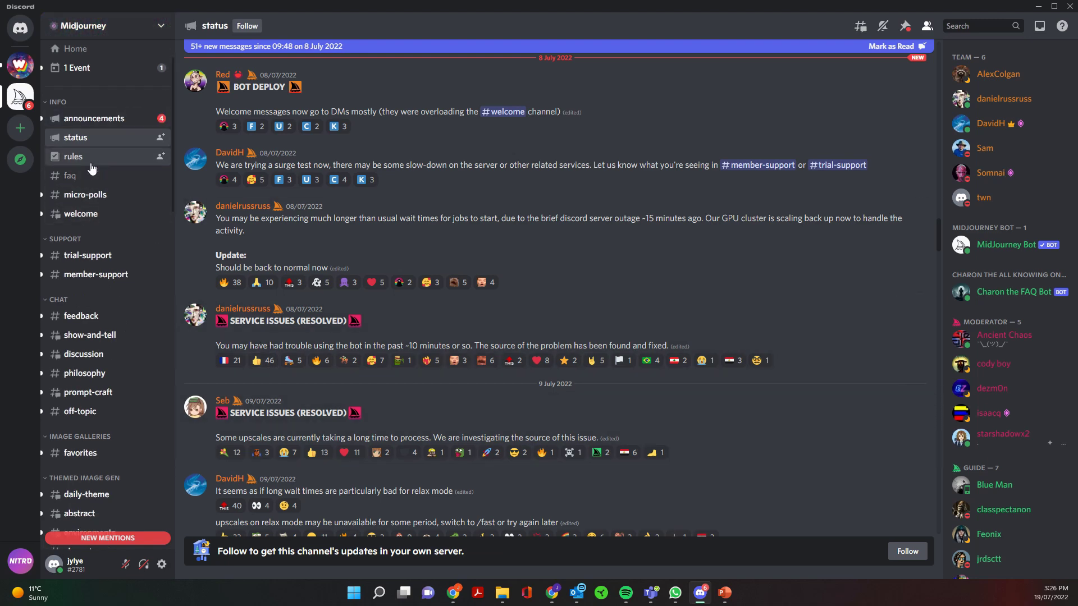
{"action": "left_click", "coordinate": [90, 175]}
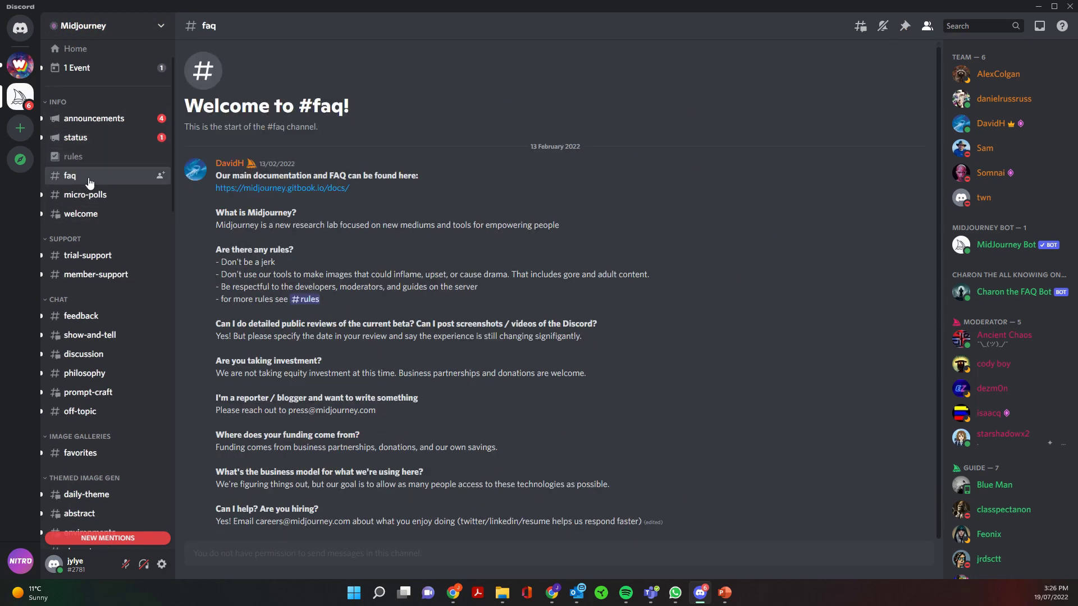
{"action": "left_click", "coordinate": [305, 189]}
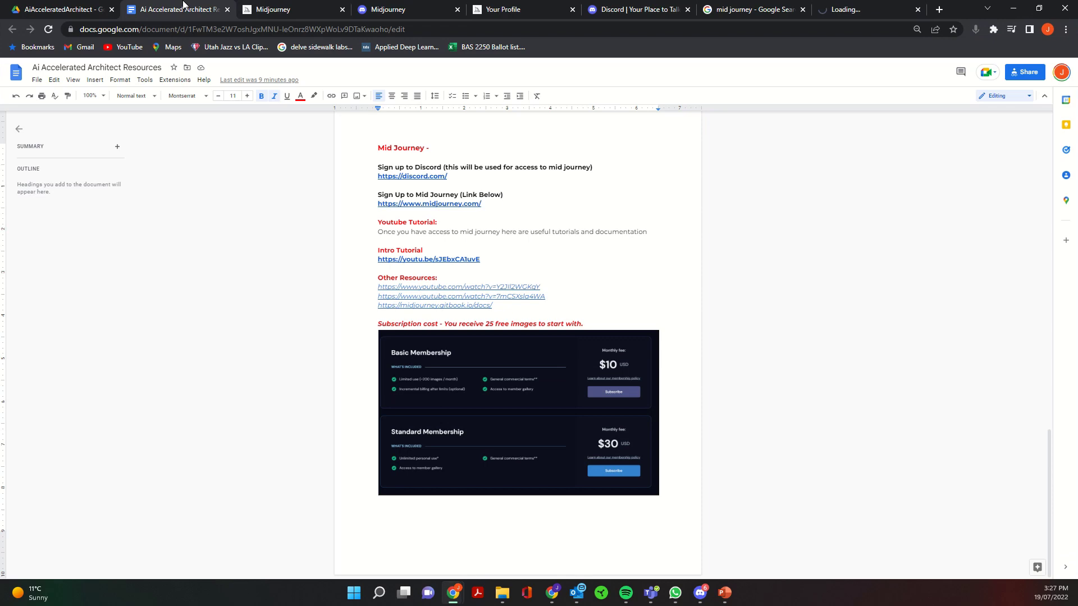
{"action": "left_click_drag", "start_coordinate": [505, 305], "coordinate": [393, 296]}
{"action": "left_click", "coordinate": [861, 5]}
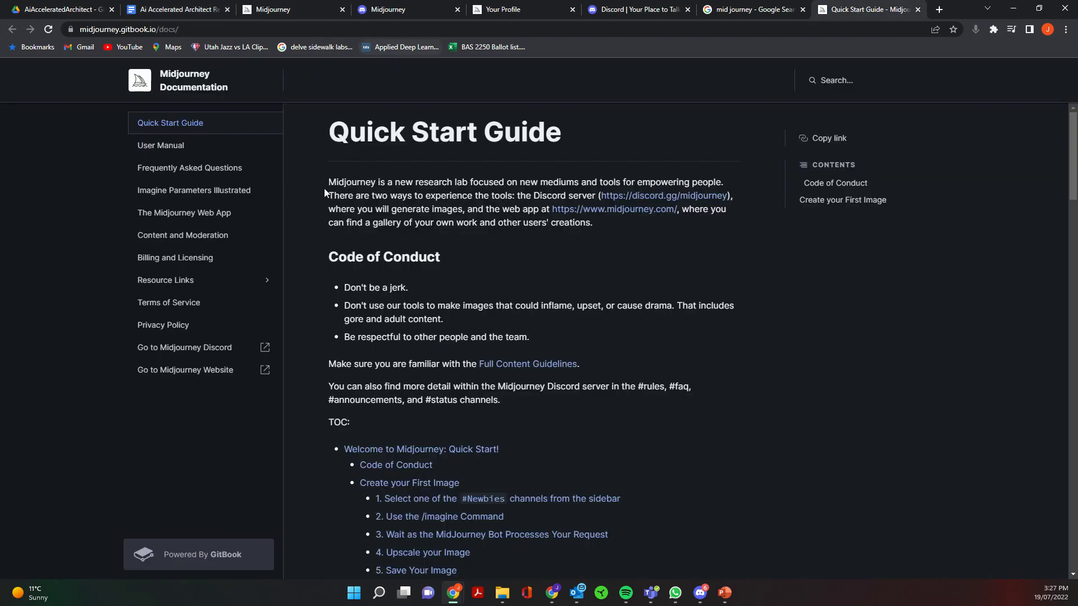
Step: Read through the documentation's Quick Start Guide and its Frequently Asked Questions page
{"action": "scroll", "coordinate": [437, 174], "scroll_direction": "down", "scroll_amount": 14}
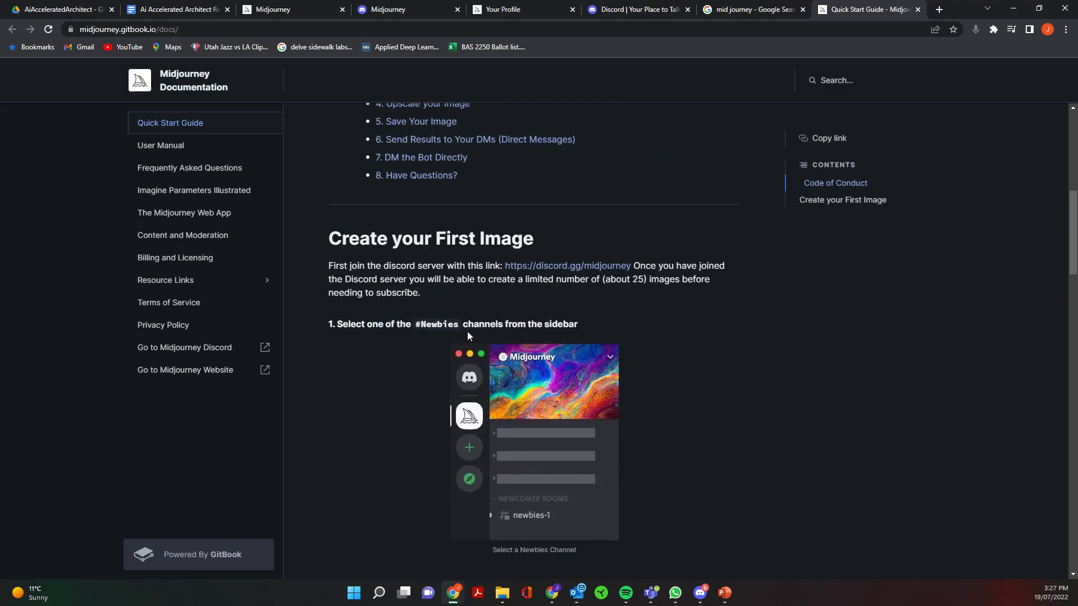
{"action": "scroll", "coordinate": [477, 323], "scroll_direction": "down", "scroll_amount": 4}
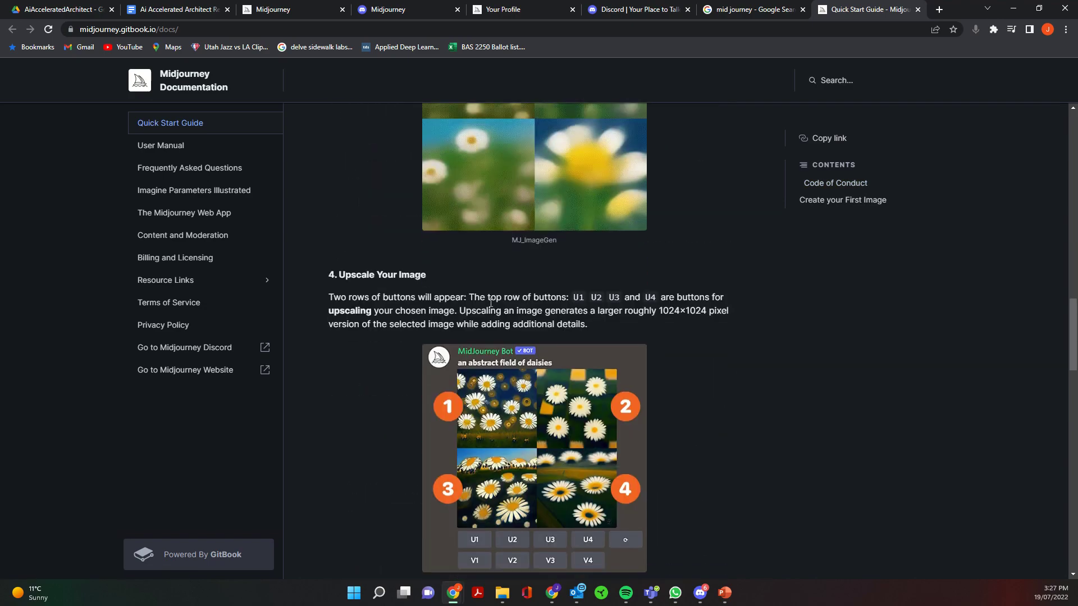
{"action": "scroll", "coordinate": [490, 302], "scroll_direction": "down", "scroll_amount": 20}
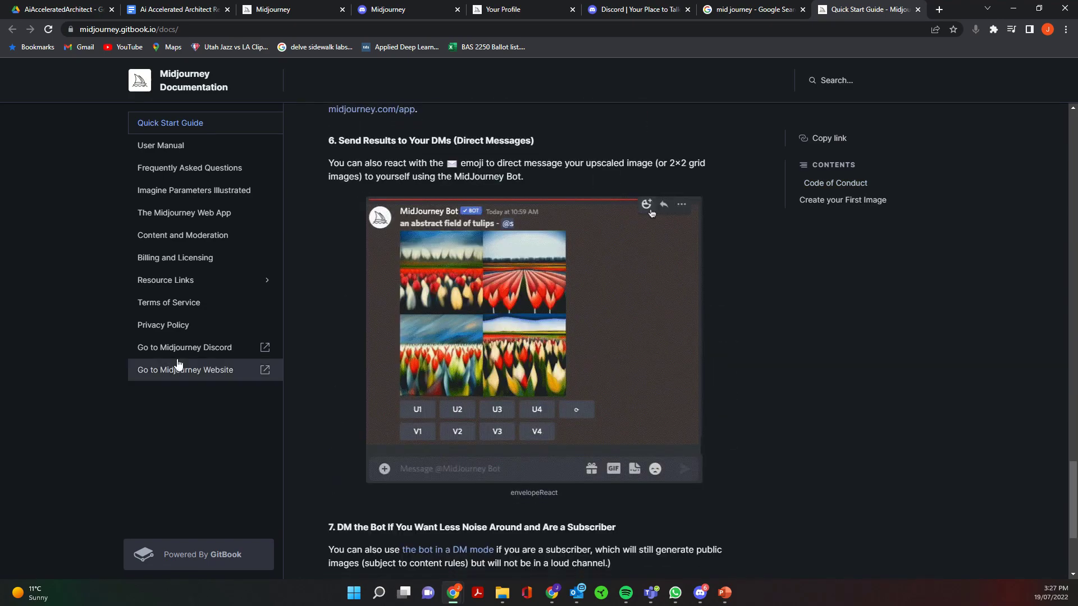
{"action": "left_click", "coordinate": [185, 167]}
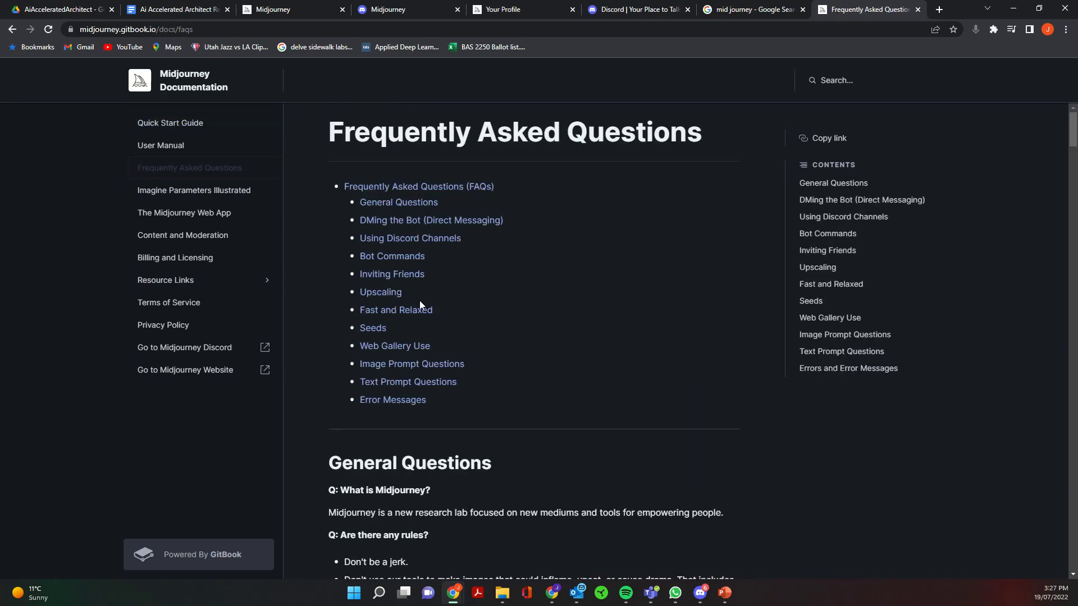
{"action": "scroll", "coordinate": [420, 300], "scroll_direction": "down", "scroll_amount": 15}
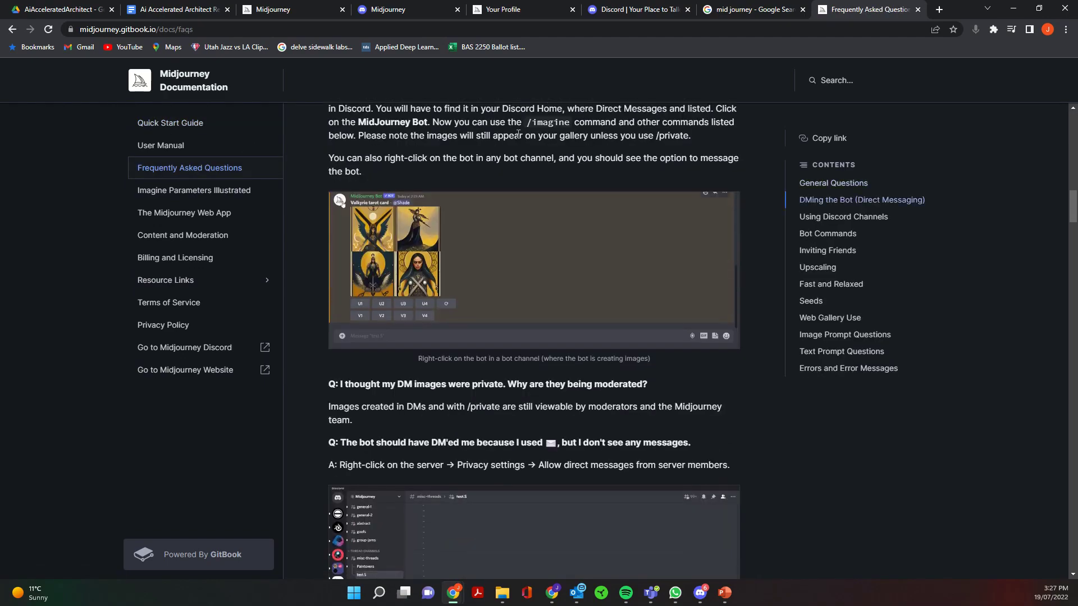
{"action": "scroll", "coordinate": [518, 133], "scroll_direction": "down", "scroll_amount": 15}
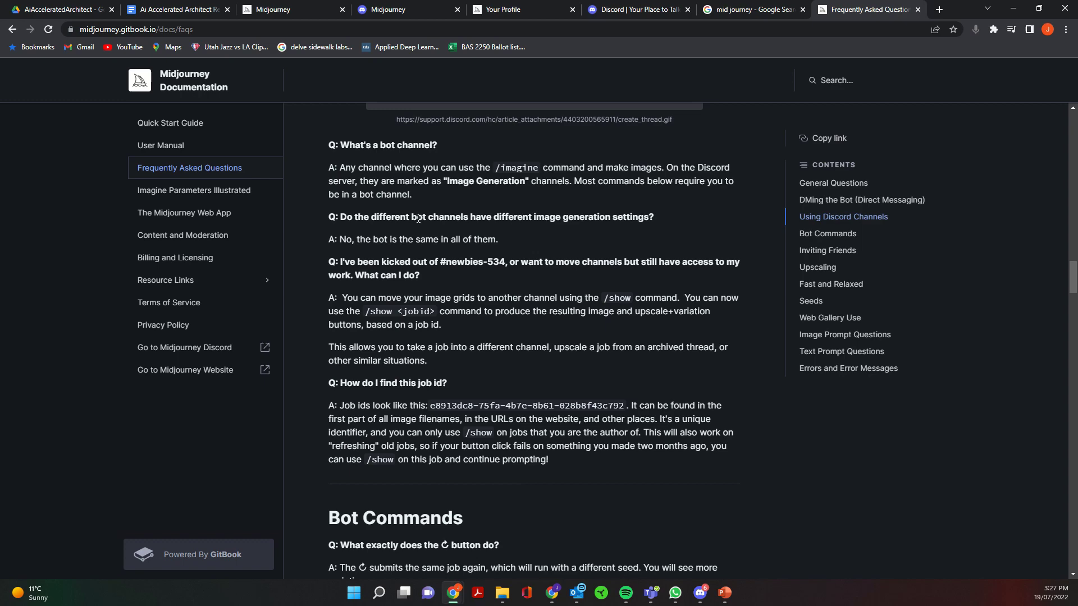
Step: Examine the Imagine Parameters Illustrated page, from the basic prompt structure and sizes to the algorithm and detail modifiers
{"action": "left_click", "coordinate": [194, 190]}
{"action": "scroll", "coordinate": [531, 271], "scroll_direction": "down", "scroll_amount": 6}
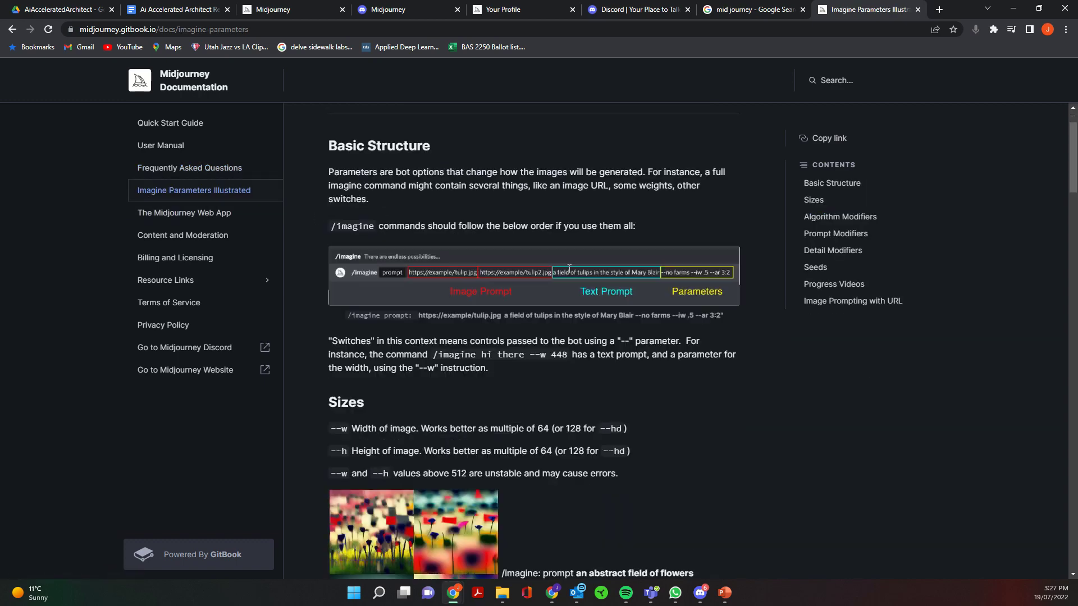
{"action": "scroll", "coordinate": [526, 360], "scroll_direction": "down", "scroll_amount": 8}
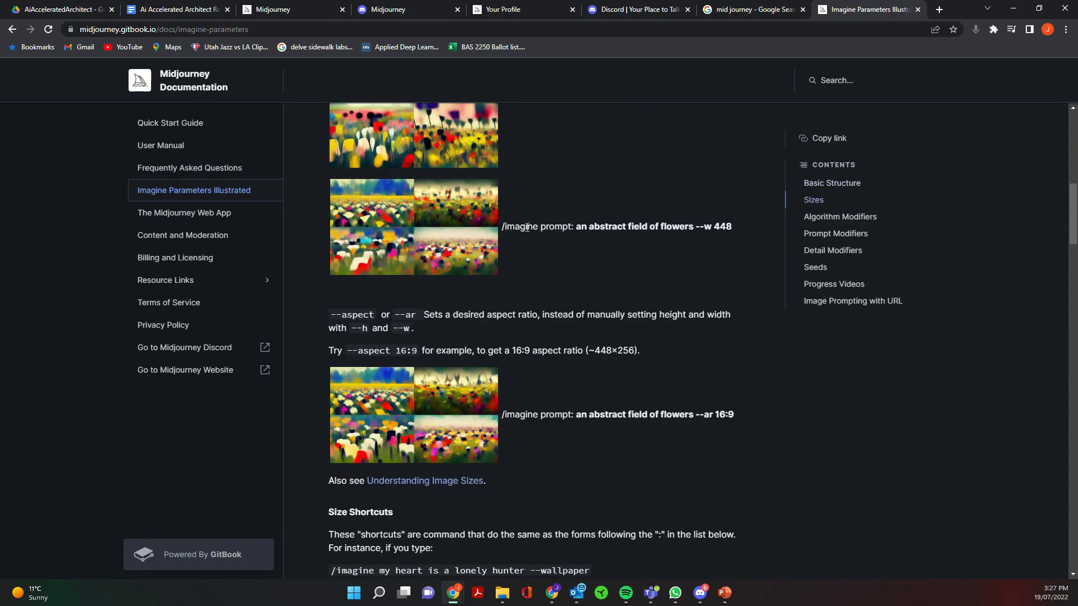
{"action": "scroll", "coordinate": [551, 335], "scroll_direction": "down", "scroll_amount": 13}
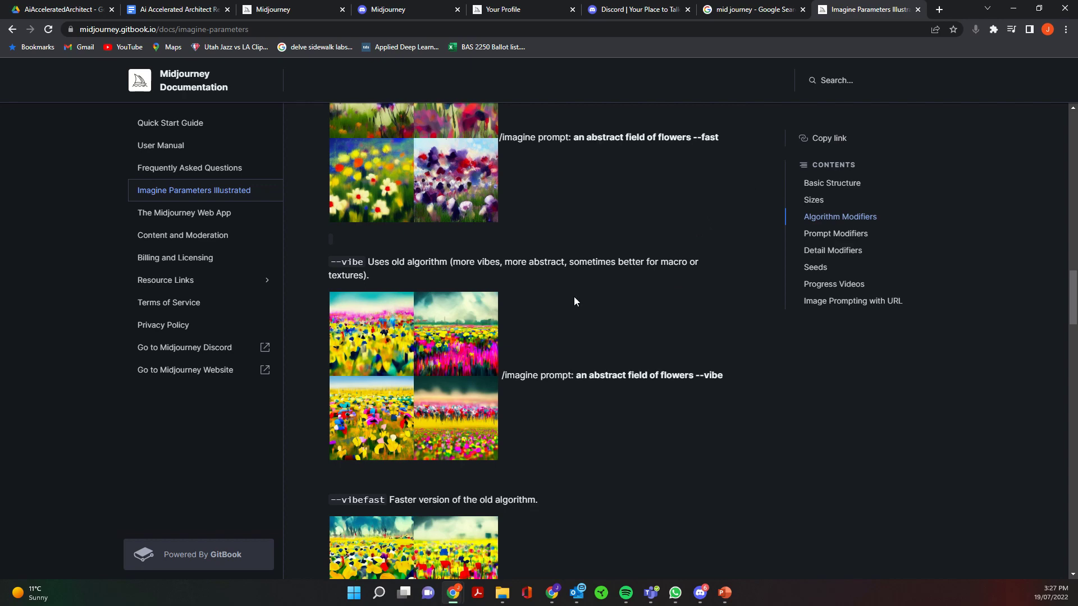
{"action": "scroll", "coordinate": [574, 296], "scroll_direction": "up", "scroll_amount": 5}
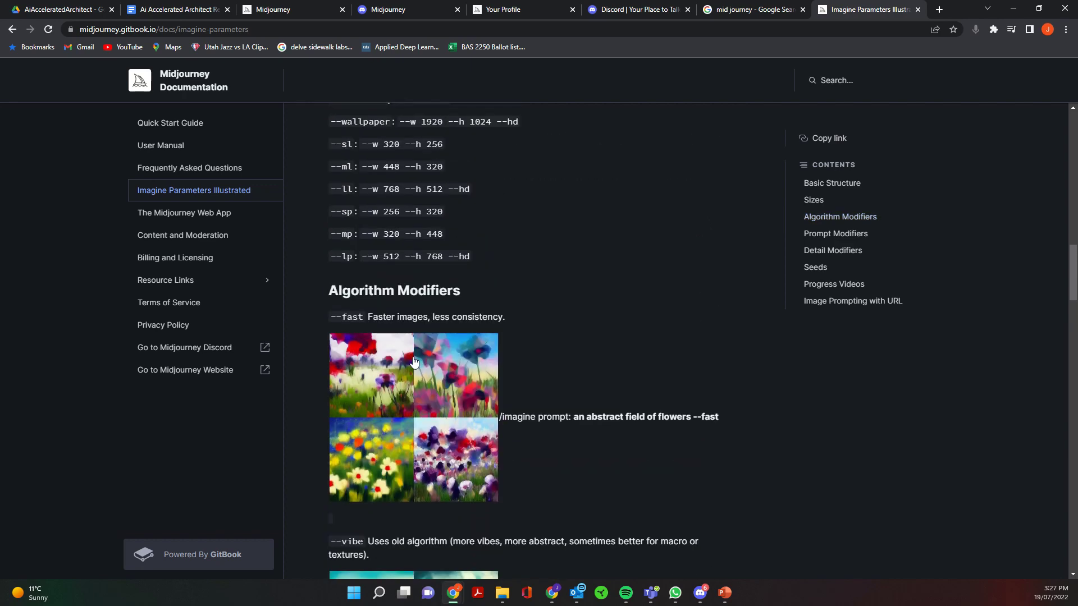
{"action": "scroll", "coordinate": [459, 327], "scroll_direction": "down", "scroll_amount": 15}
{"action": "scroll", "coordinate": [459, 327], "scroll_direction": "down", "scroll_amount": 5}
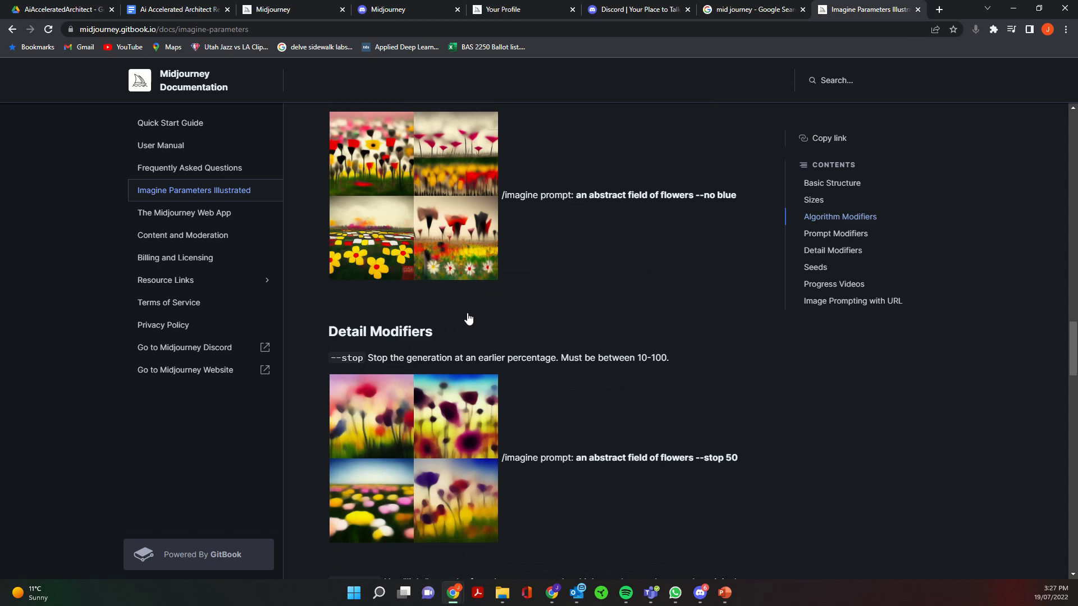
Step: Switch to Discord, find and open the newbies-8 channel under Newcomer Rooms, and close its thread view
{"action": "key", "text": "alt+Tab"}
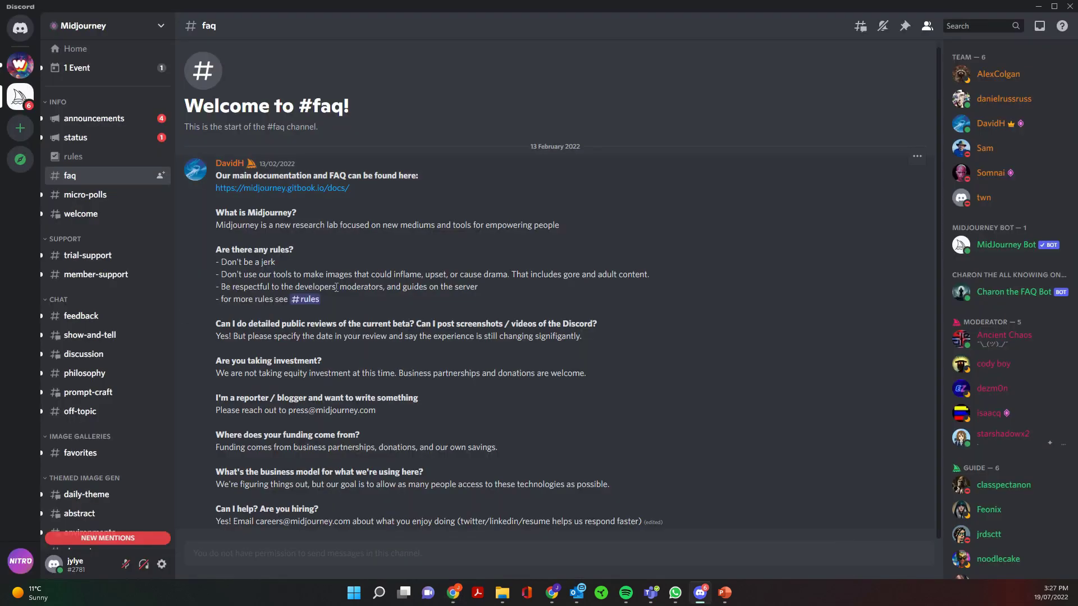
{"action": "scroll", "coordinate": [120, 233], "scroll_direction": "down", "scroll_amount": 15}
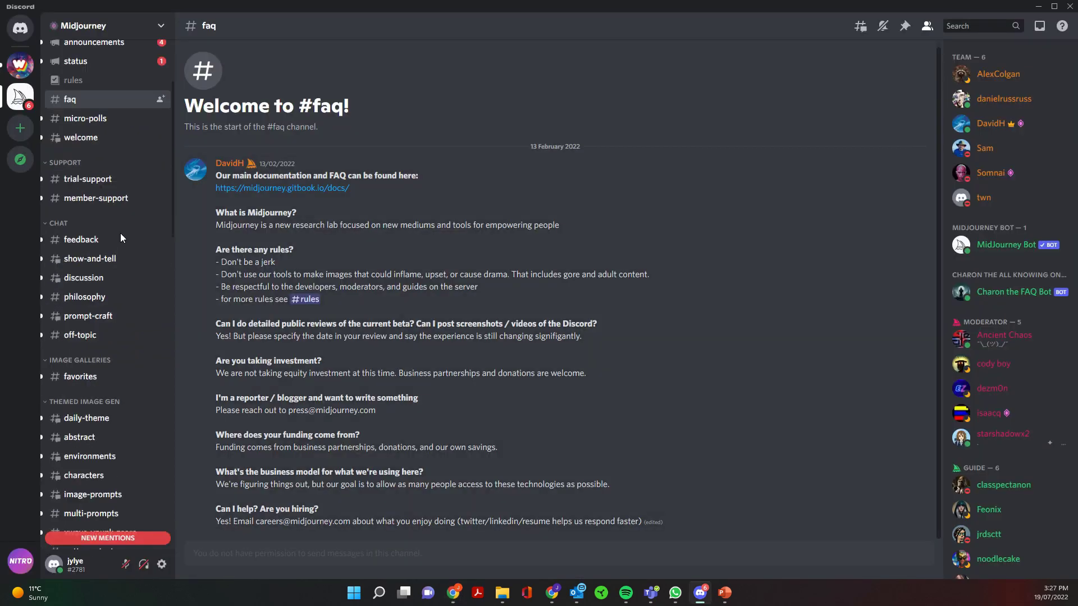
{"action": "scroll", "coordinate": [116, 339], "scroll_direction": "up", "scroll_amount": 10}
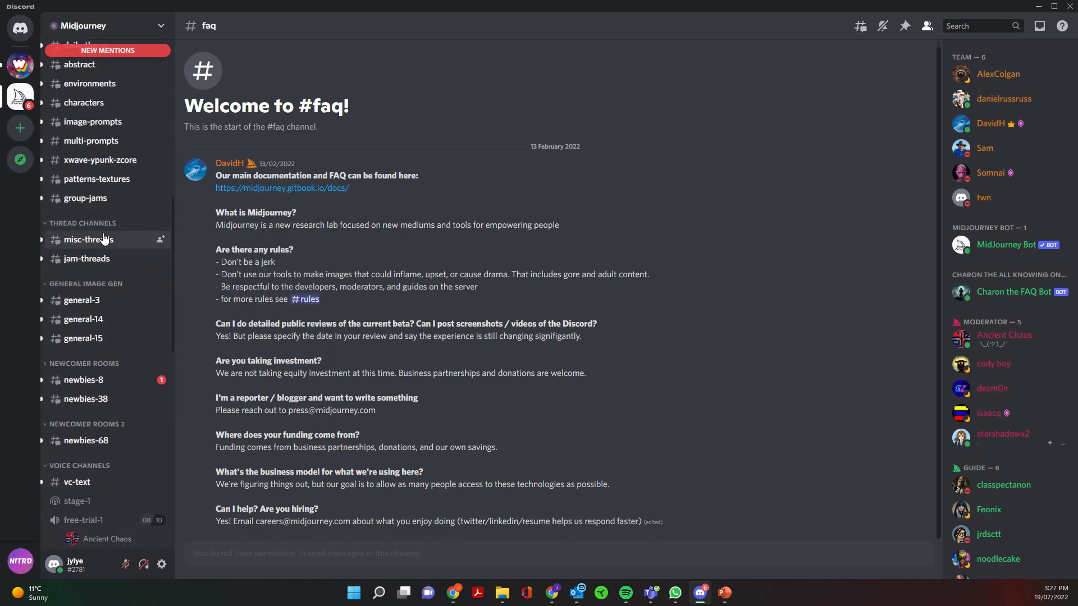
{"action": "scroll", "coordinate": [101, 252], "scroll_direction": "down", "scroll_amount": 2}
{"action": "left_click", "coordinate": [88, 307]}
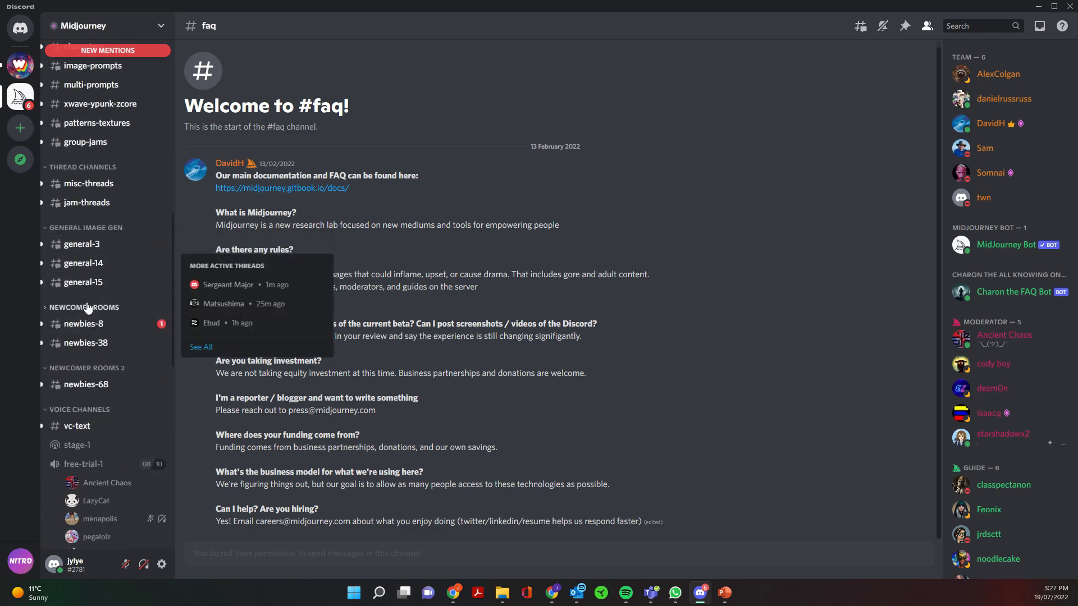
{"action": "left_click", "coordinate": [89, 340]}
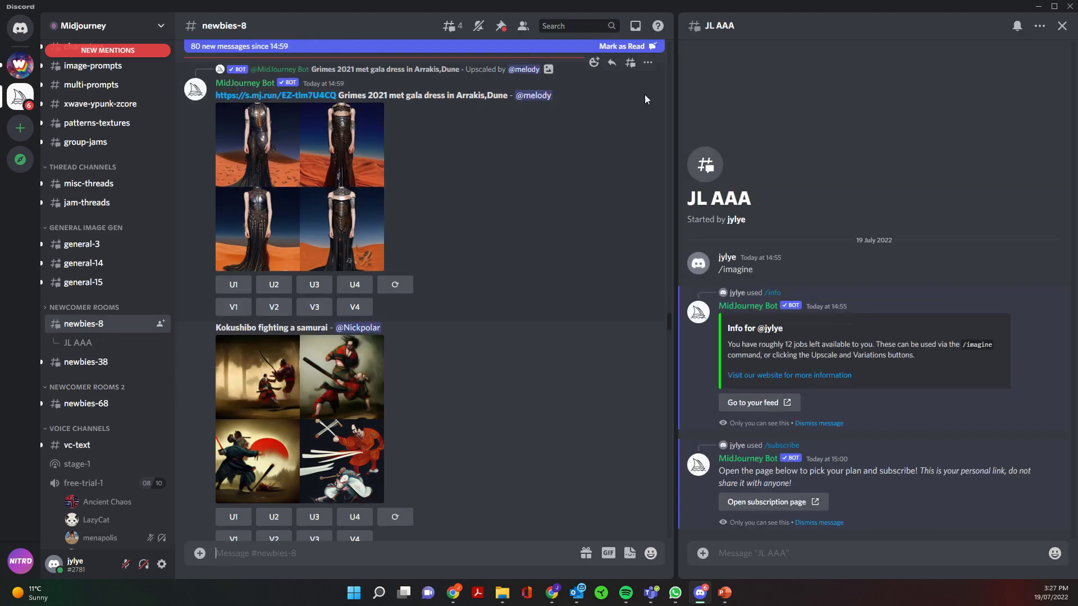
{"action": "left_click", "coordinate": [1061, 26]}
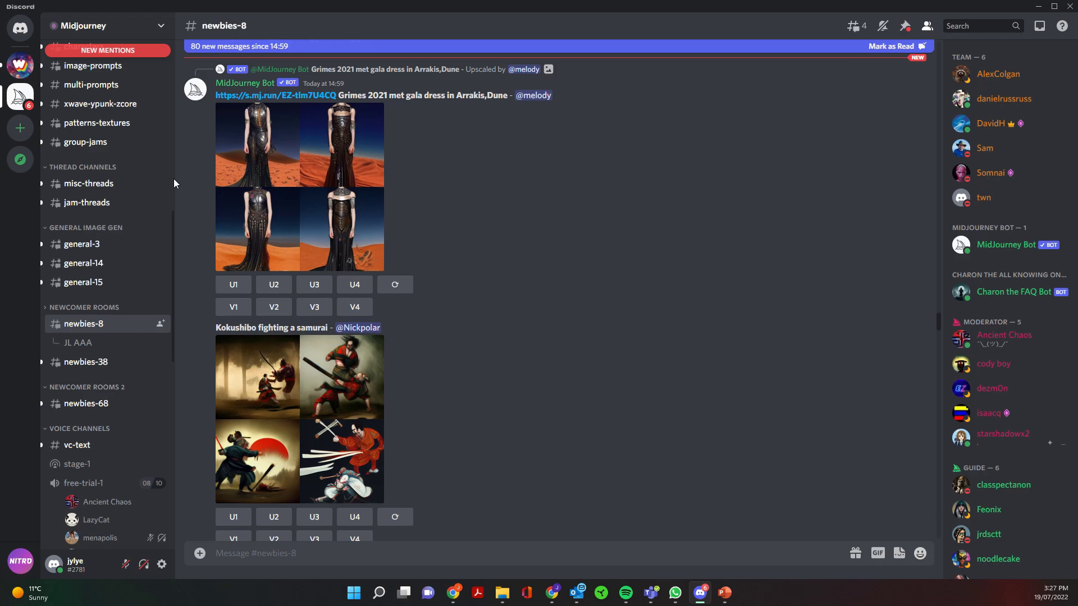
Step: Browse the prompts and generated images that other members have posted in newbies-8
{"action": "scroll", "coordinate": [612, 211], "scroll_direction": "down", "scroll_amount": 10}
{"action": "scroll", "coordinate": [376, 393], "scroll_direction": "down", "scroll_amount": 15}
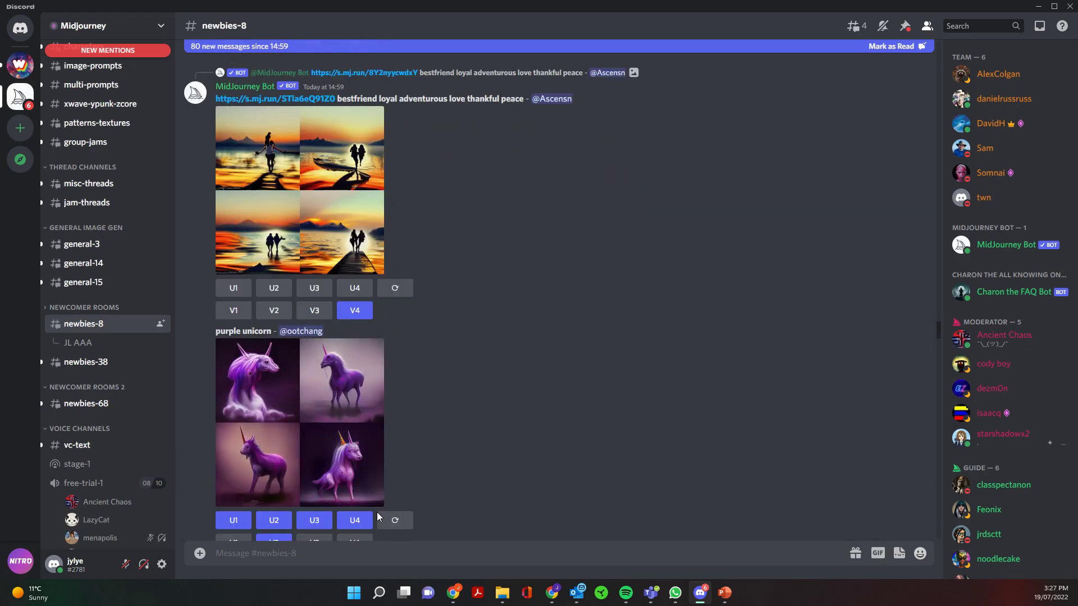
{"action": "scroll", "coordinate": [532, 354], "scroll_direction": "down", "scroll_amount": 20}
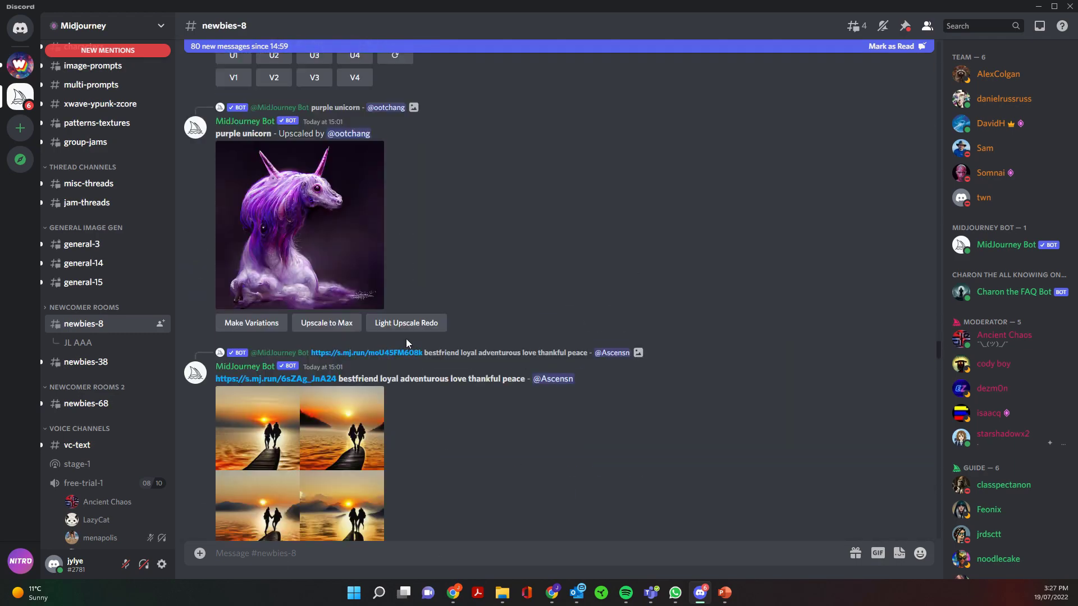
{"action": "scroll", "coordinate": [385, 436], "scroll_direction": "down", "scroll_amount": 5}
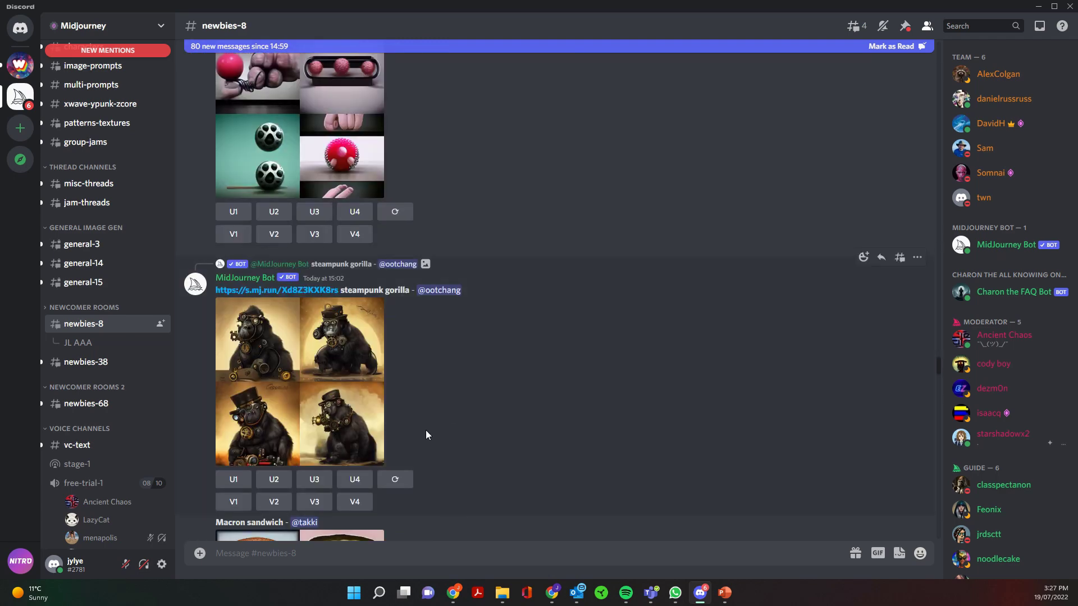
{"action": "scroll", "coordinate": [425, 430], "scroll_direction": "down", "scroll_amount": 7}
{"action": "scroll", "coordinate": [434, 501], "scroll_direction": "down", "scroll_amount": 5}
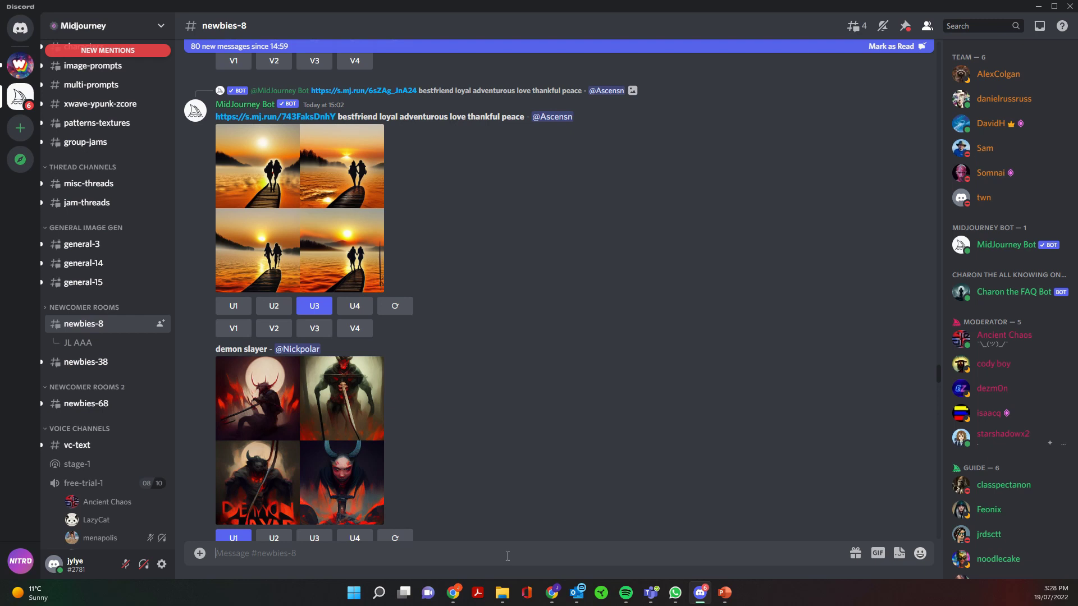
Step: Start an /imagine command in newbies-8 with a prompt beginning "Wooden facade"
{"action": "type", "text": "/"}
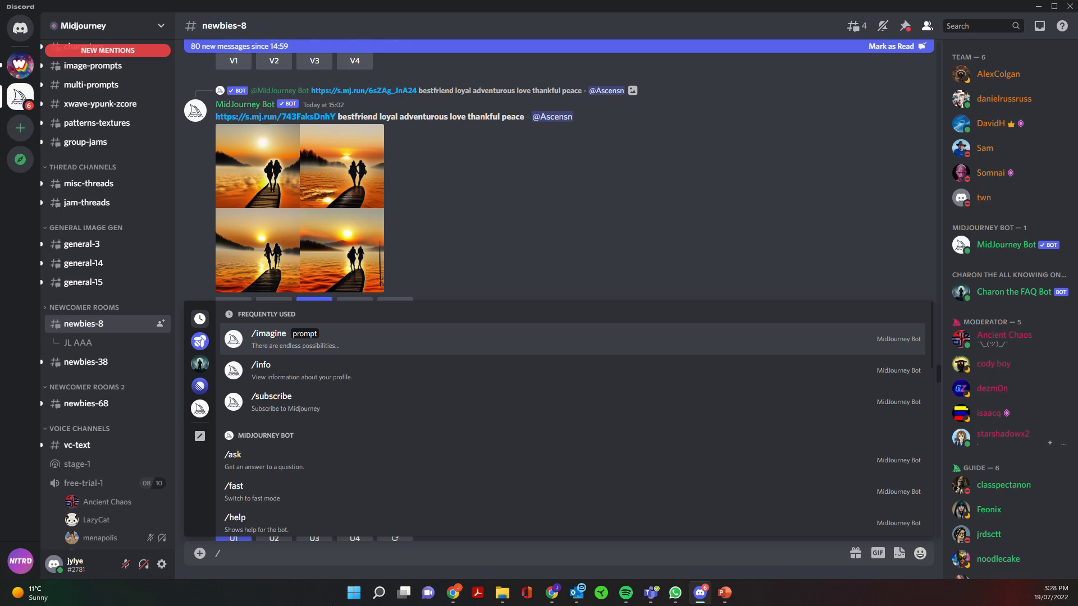
{"action": "type", "text": "imag"}
{"action": "key", "text": "Tab"}
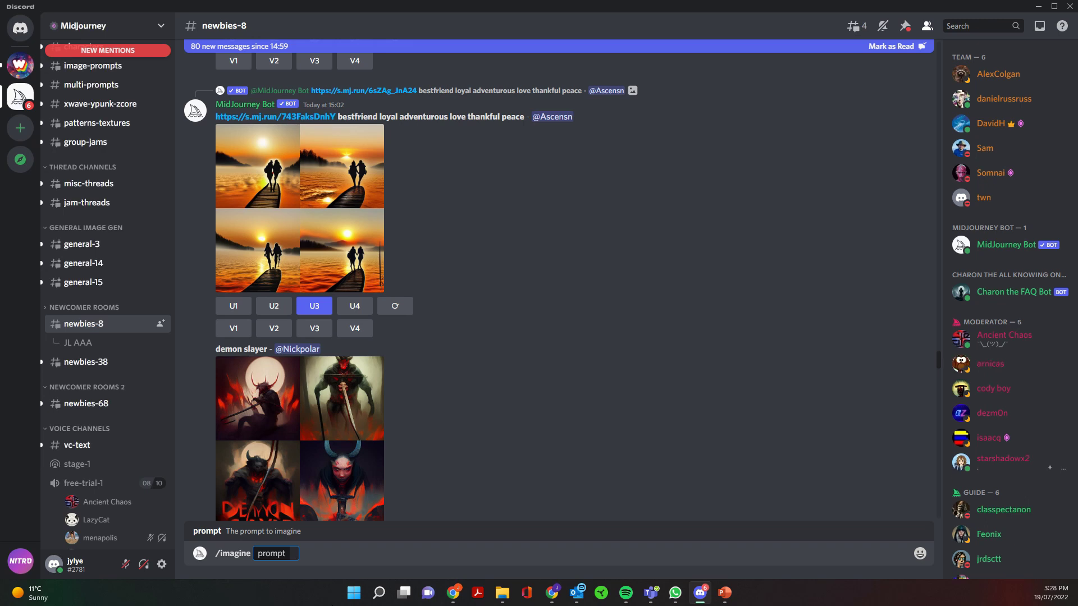
{"action": "type", "text": "Wooden facade "}
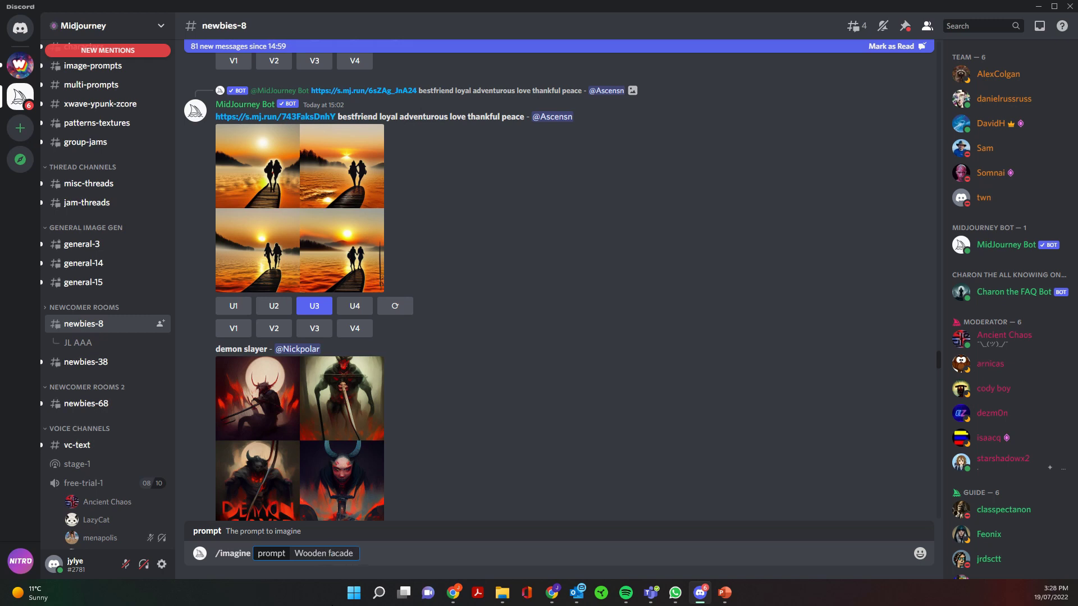
Step: Continue the prompt with "in high density cities with", correcting the typing errors
{"action": "type", "text": "in"}
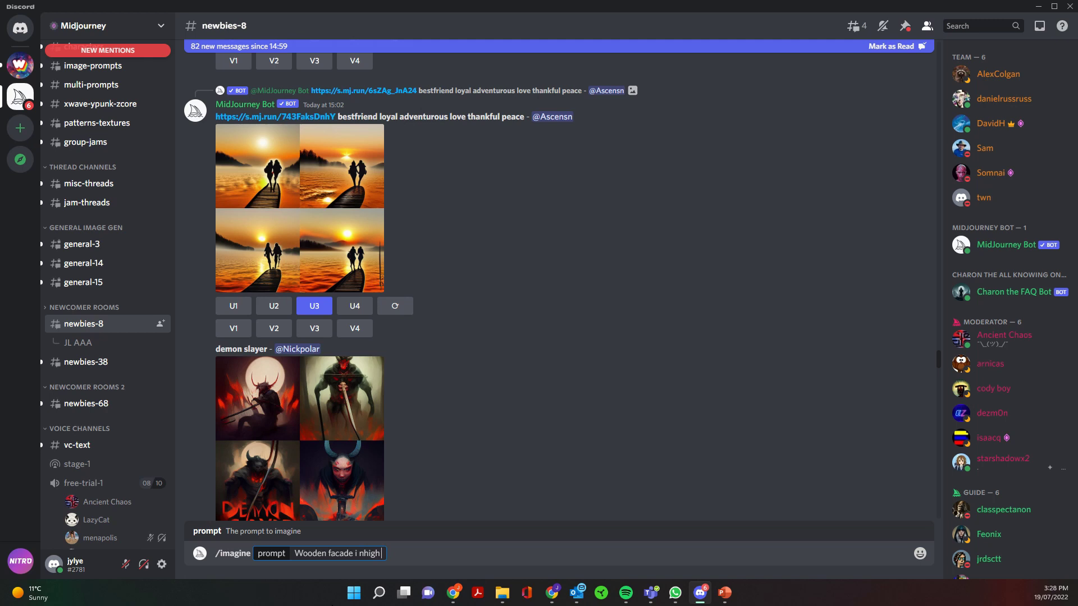
{"action": "type", "text": "n high denis"}
{"action": "key", "text": "BackSpace"}
{"action": "key", "text": "BackSpace"}
{"action": "type", "text": "ity"}
{"action": "key", "text": "BackSpace"}
{"action": "key", "text": "BackSpace"}
{"action": "key", "text": "BackSpace"}
{"action": "key", "text": "BackSpace"}
{"action": "key", "text": "BackSpace"}
{"action": "key", "text": "BackSpace"}
{"action": "type", "text": "sity cities with"}
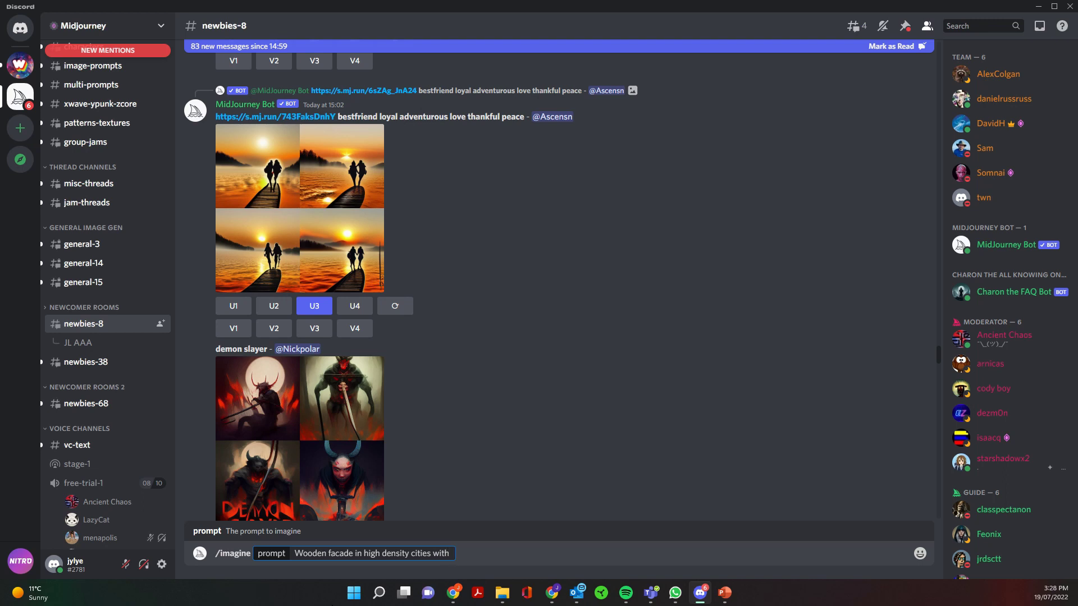
Step: Complete the wooden facade prompt with "clt timber, angular elements, photo realistic" and submit it
{"action": "type", "text": " clt timber, angular"}
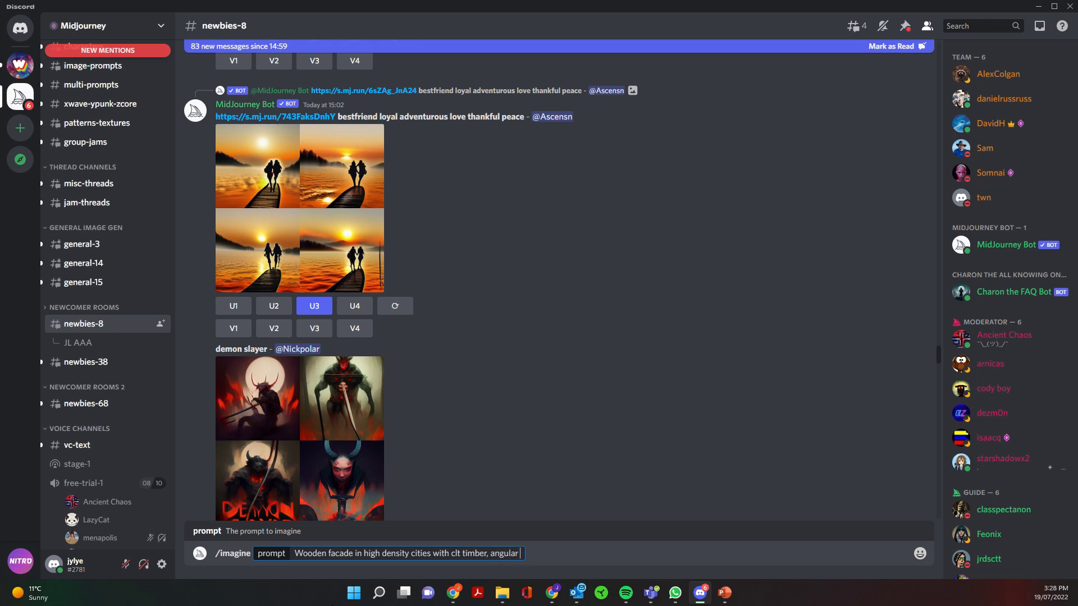
{"action": "type", "text": " elements and"}
{"action": "key", "text": "BackSpace"}
{"action": "key", "text": "BackSpace"}
{"action": "key", "text": "BackSpace"}
{"action": "type", "text": "photo"}
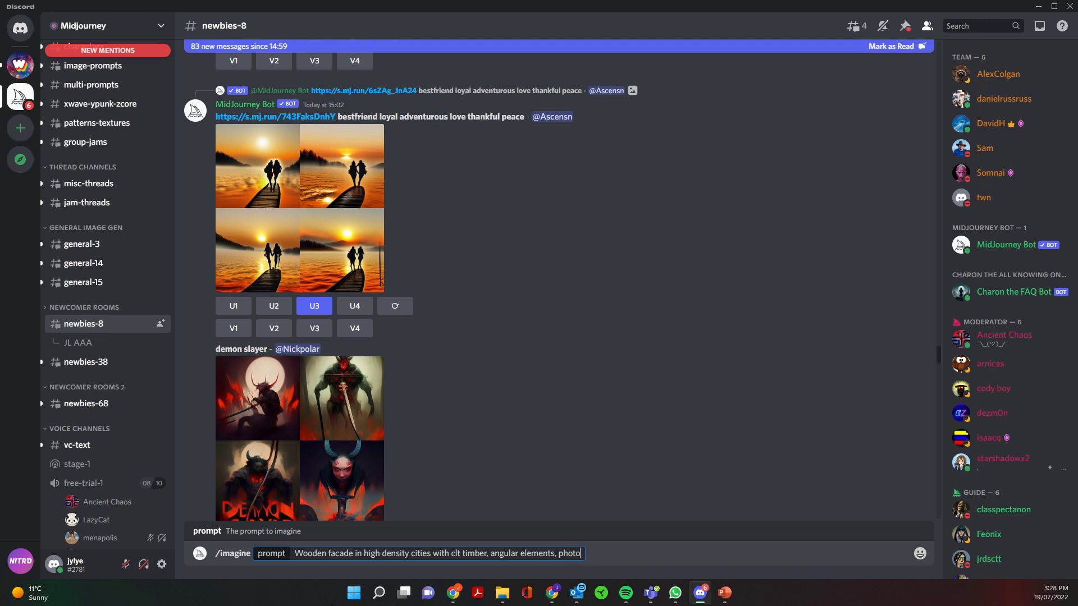
{"action": "type", "text": " realistic"}
{"action": "key", "text": "Return"}
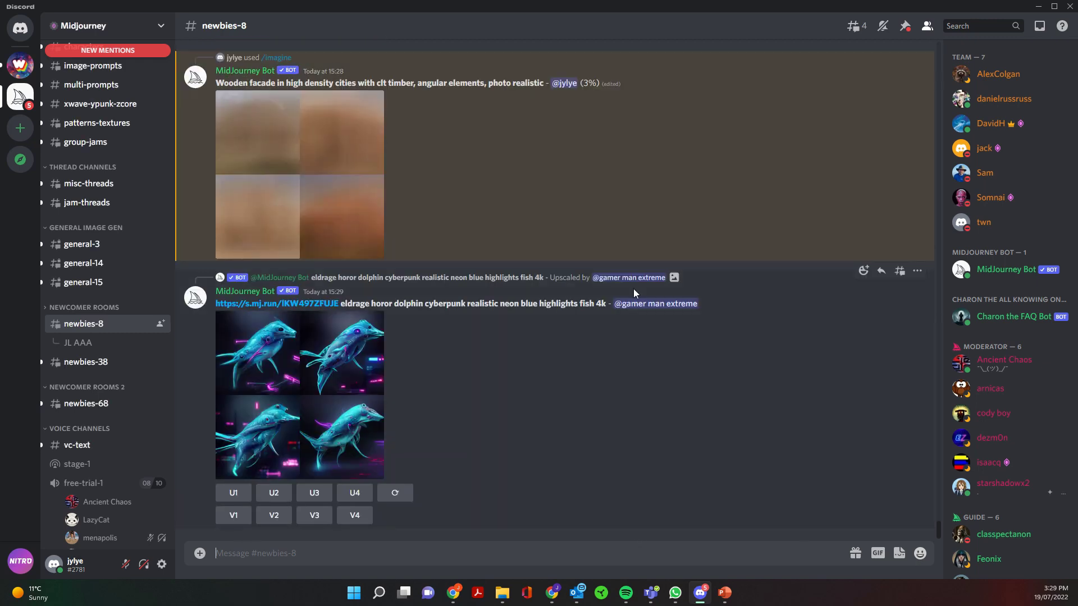
Step: Watch the wooden facade images render in newbies-8 and check their progress against the neighbouring posts
{"action": "scroll", "coordinate": [611, 201], "scroll_direction": "up", "scroll_amount": 2}
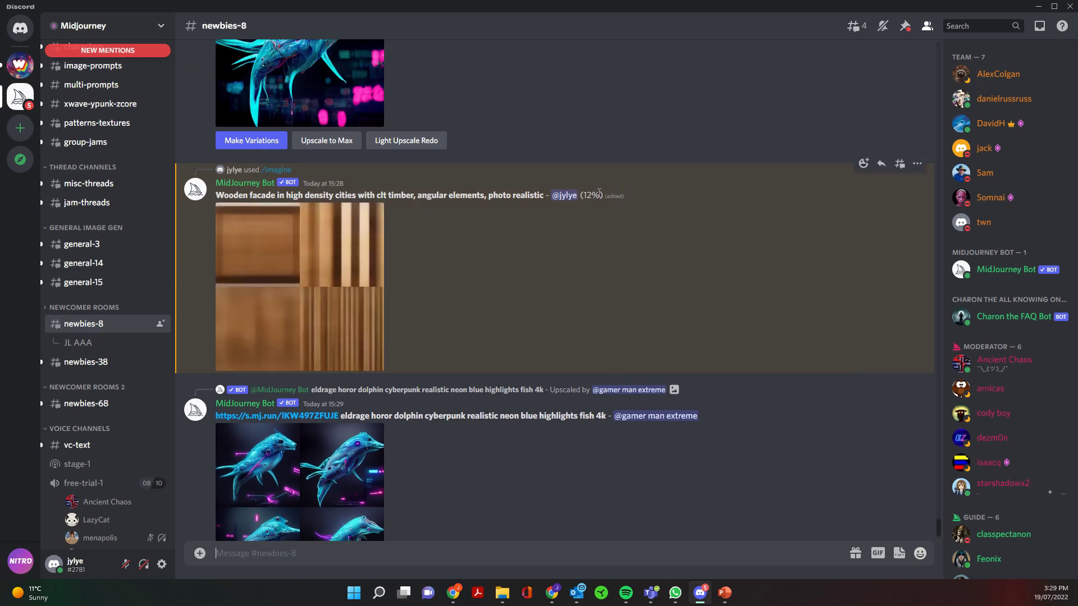
{"action": "left_click_drag", "start_coordinate": [601, 194], "coordinate": [582, 194]}
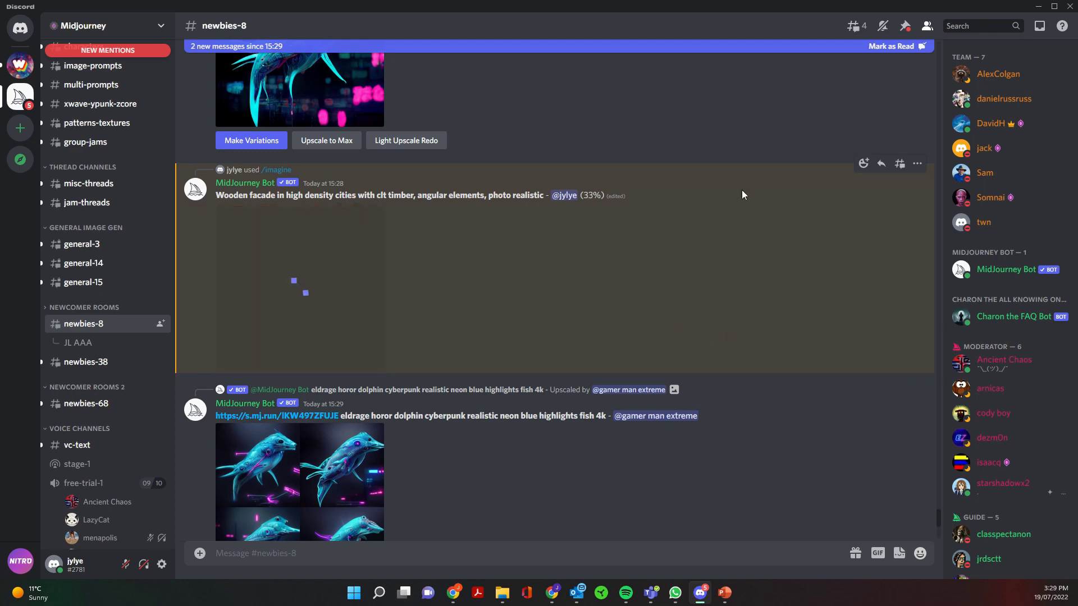
{"action": "scroll", "coordinate": [382, 426], "scroll_direction": "down", "scroll_amount": 2}
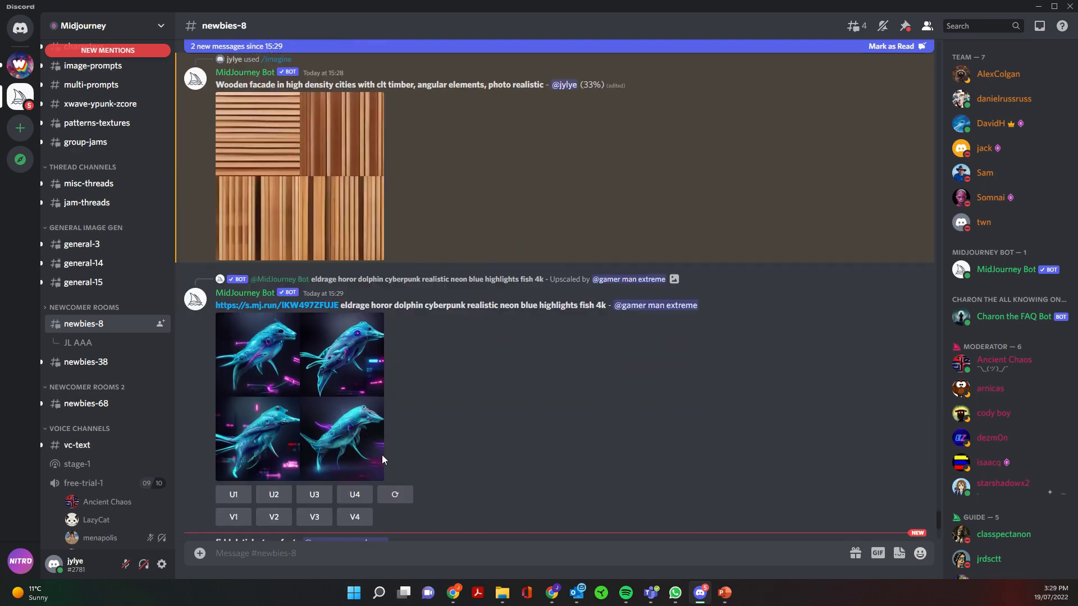
{"action": "scroll", "coordinate": [633, 185], "scroll_direction": "up", "scroll_amount": 5}
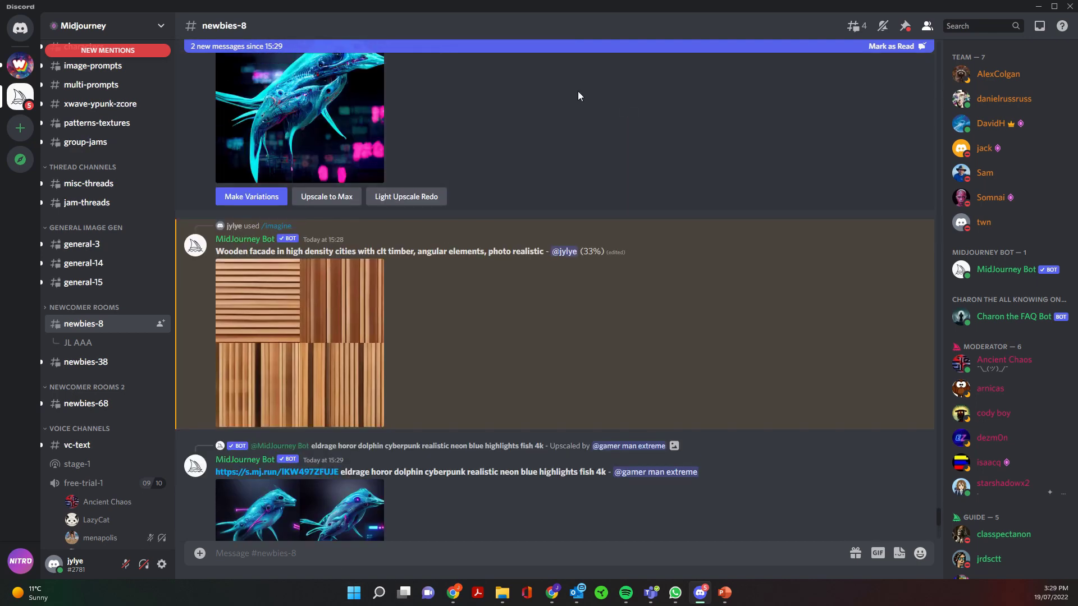
{"action": "scroll", "coordinate": [417, 264], "scroll_direction": "down", "scroll_amount": 4}
{"action": "scroll", "coordinate": [337, 253], "scroll_direction": "up", "scroll_amount": 3}
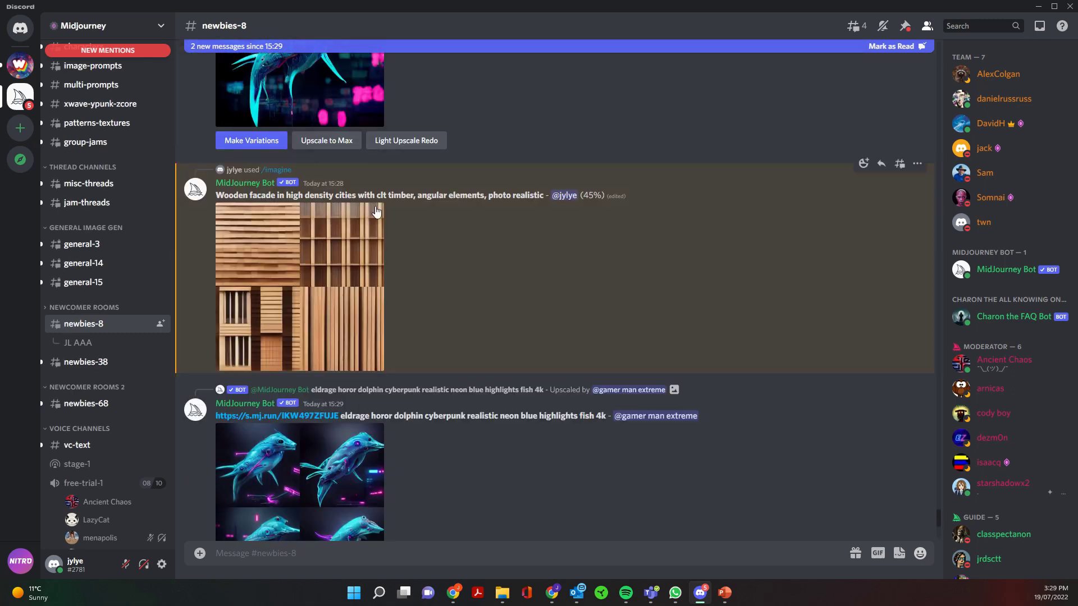
{"action": "scroll", "coordinate": [290, 409], "scroll_direction": "down", "scroll_amount": 5}
{"action": "scroll", "coordinate": [362, 426], "scroll_direction": "up", "scroll_amount": 4}
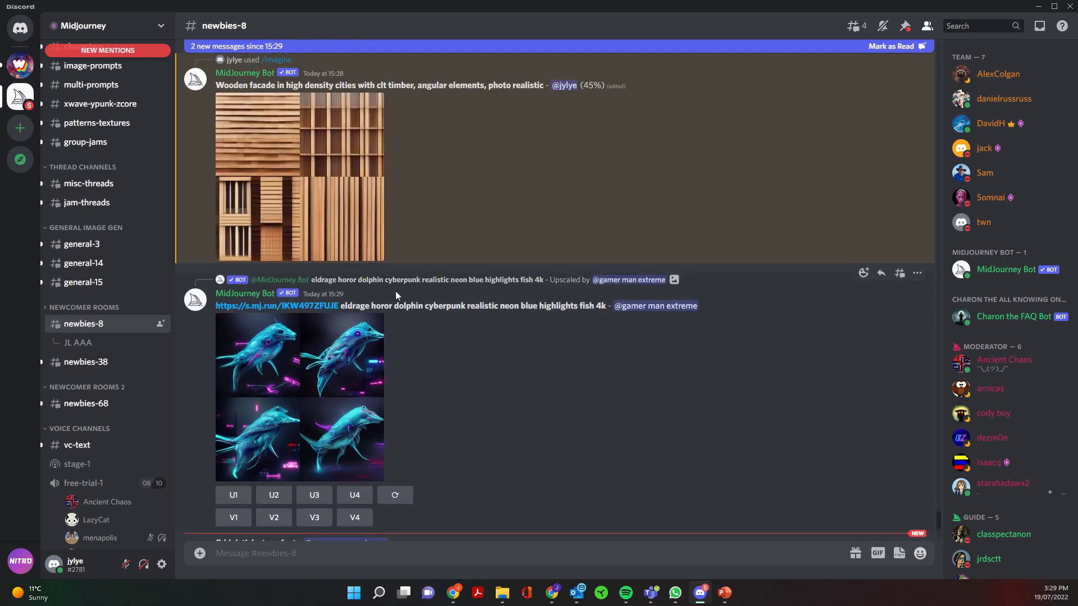
{"action": "scroll", "coordinate": [398, 253], "scroll_direction": "up", "scroll_amount": 2}
{"action": "scroll", "coordinate": [348, 174], "scroll_direction": "up", "scroll_amount": 4}
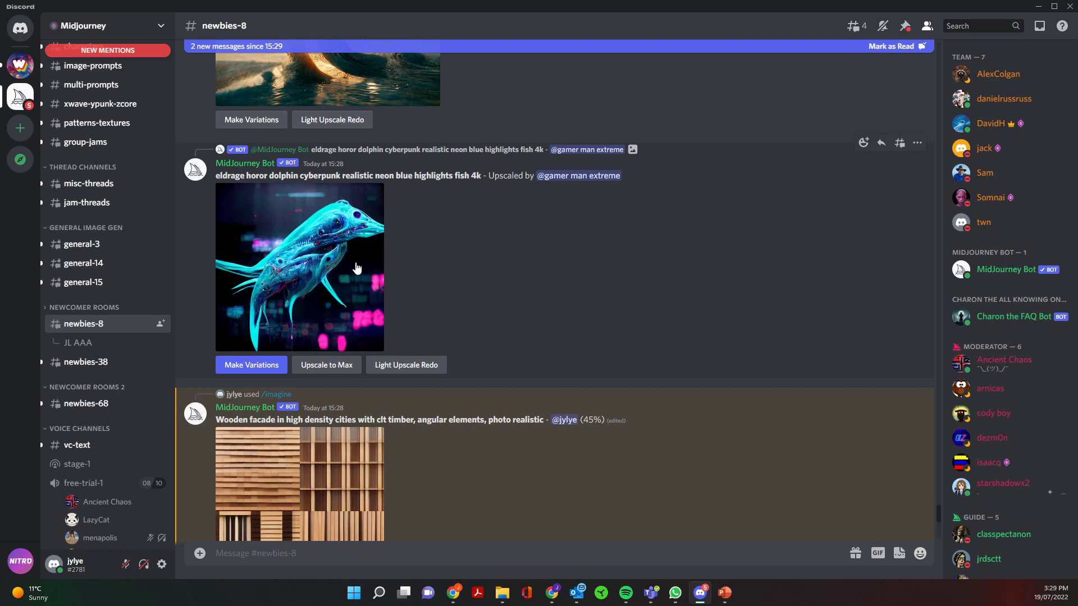
{"action": "scroll", "coordinate": [357, 269], "scroll_direction": "up", "scroll_amount": 1}
{"action": "scroll", "coordinate": [342, 326], "scroll_direction": "down", "scroll_amount": 5}
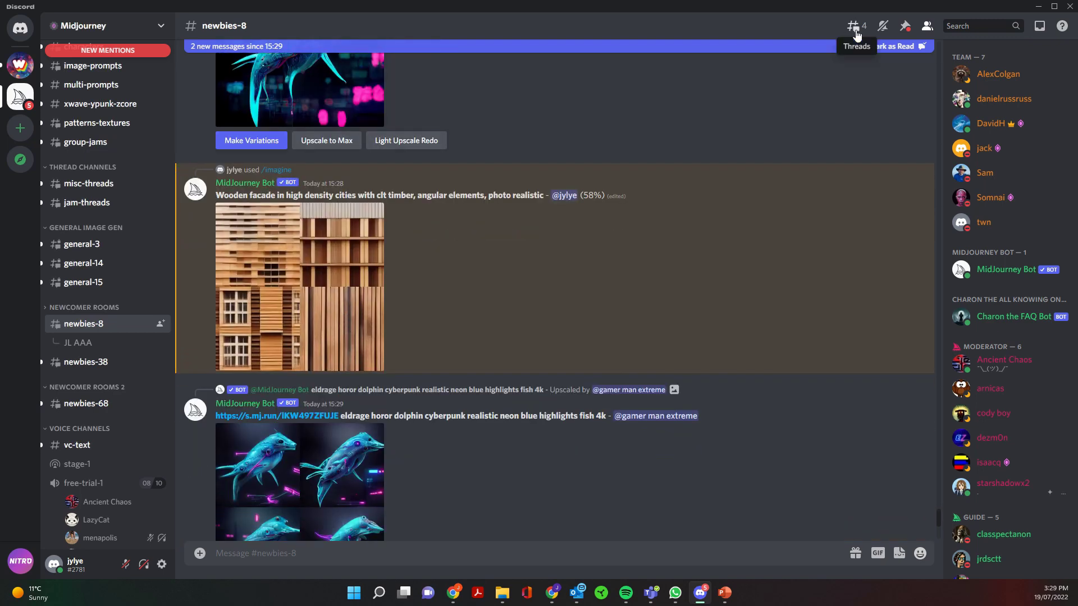
Step: Open the joined JL AAA thread from the newbies-8 thread list and run the /info command in it
{"action": "left_click", "coordinate": [854, 28]}
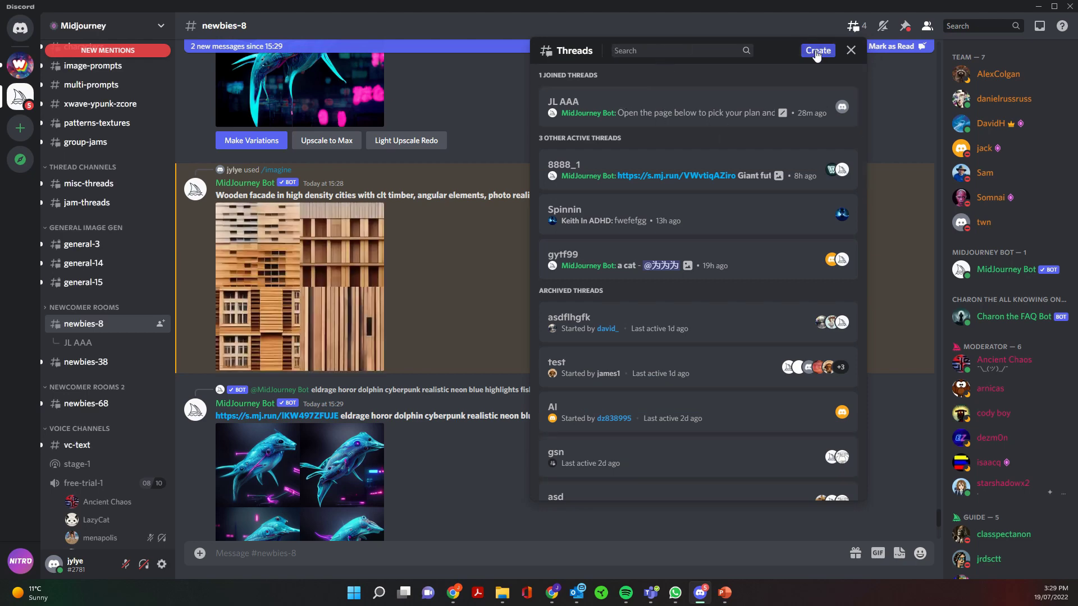
{"action": "left_click", "coordinate": [682, 111]}
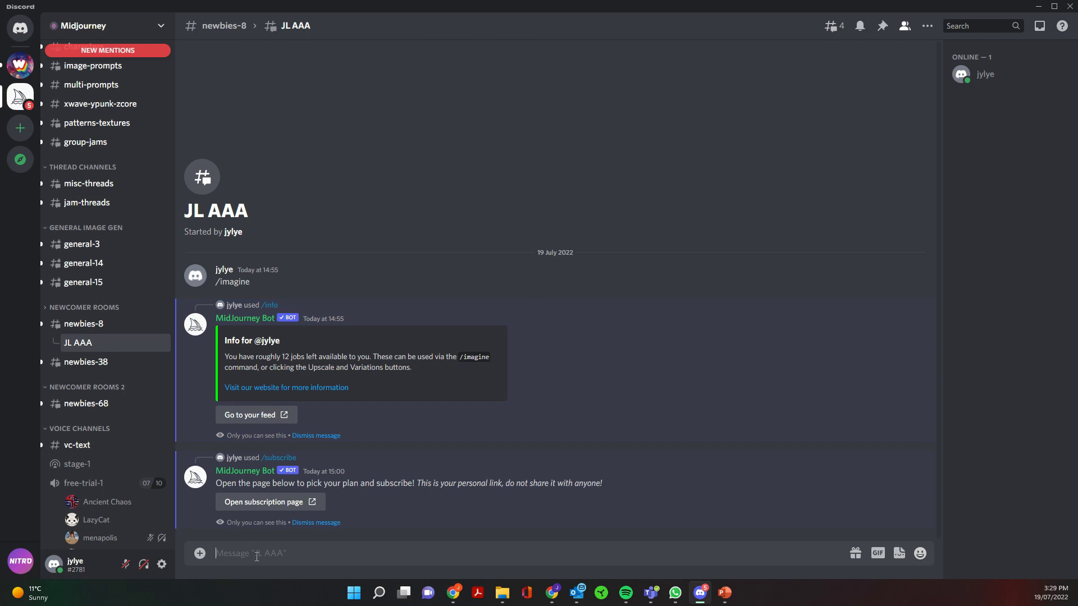
{"action": "type", "text": "/o,"}
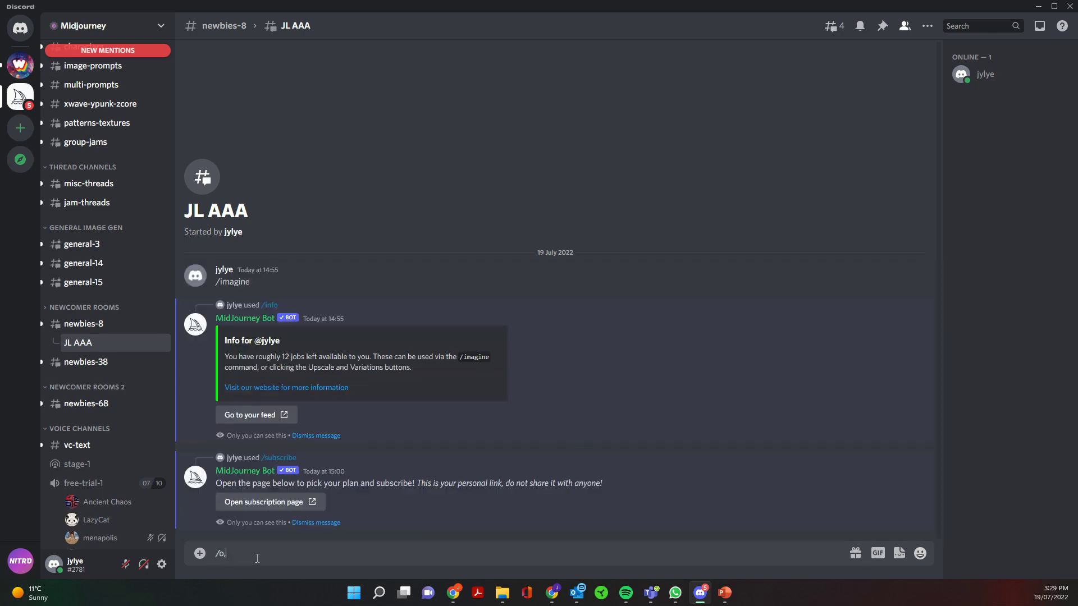
{"action": "key", "text": "BackSpace"}
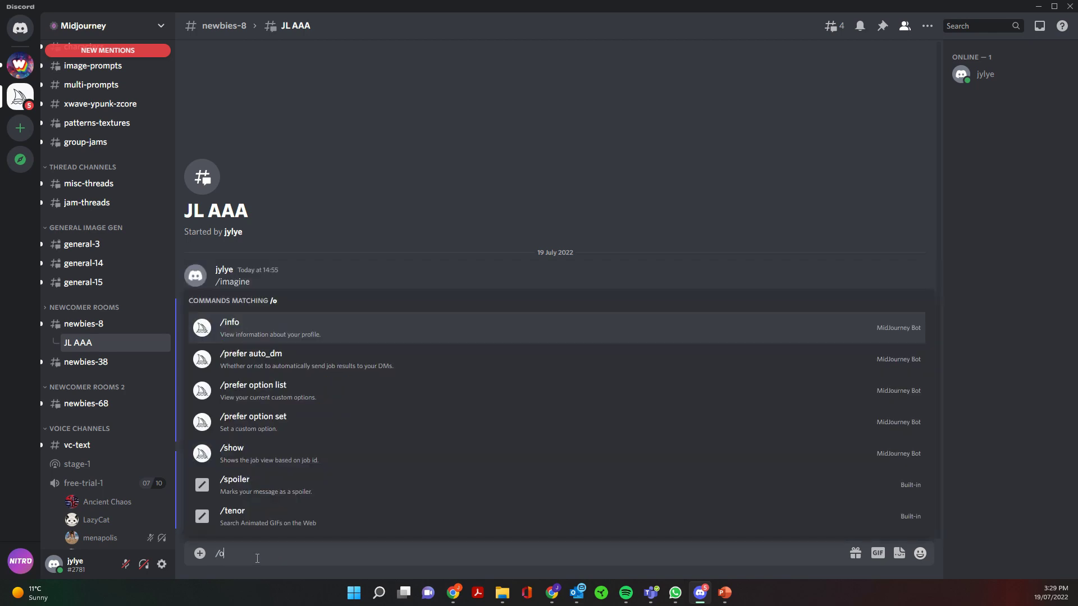
{"action": "key", "text": "BackSpace"}
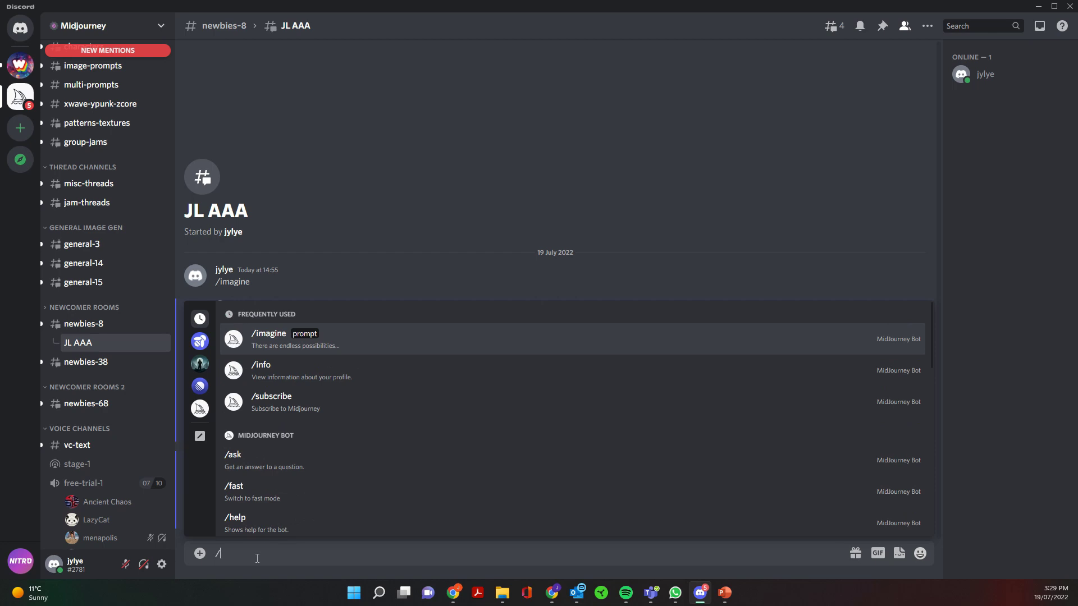
{"action": "left_click", "coordinate": [392, 381]}
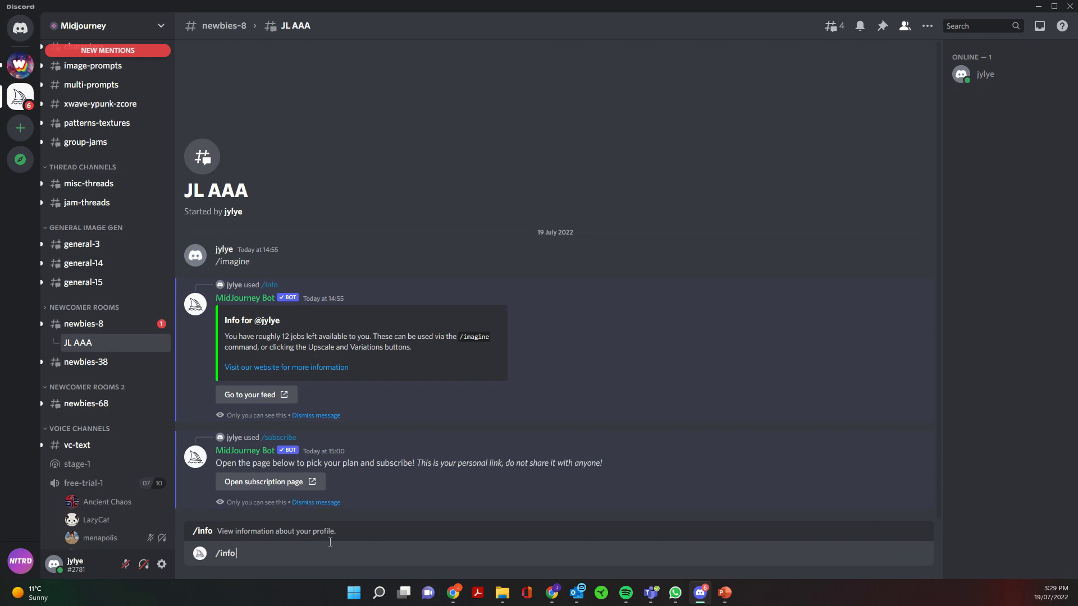
{"action": "key", "text": "Return"}
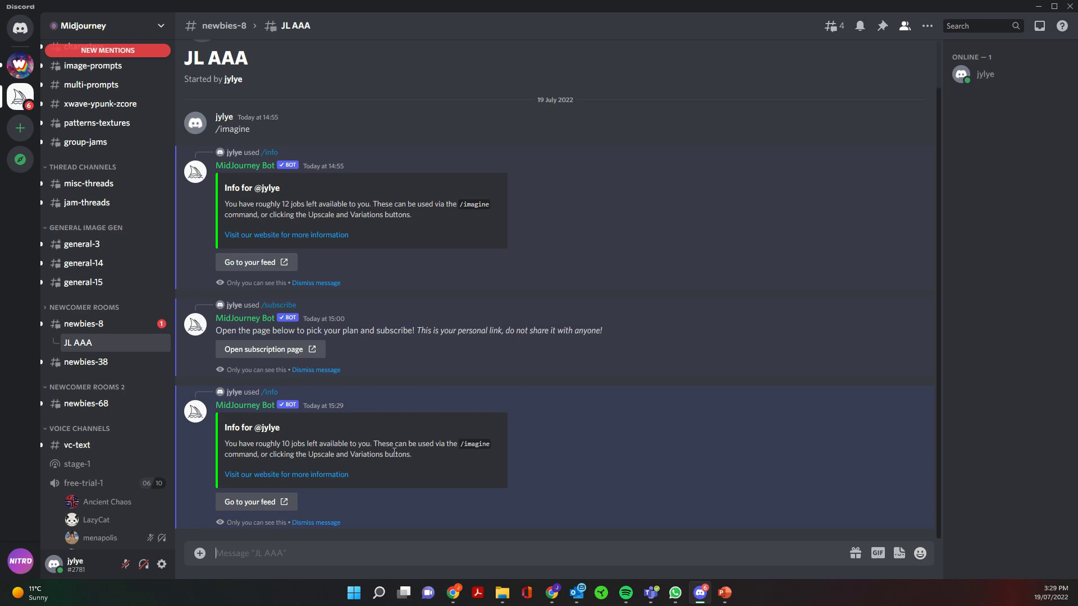
Step: Return to newbies-8 and examine the finished wooden facade image grid at enlarged size
{"action": "left_click", "coordinate": [83, 324]}
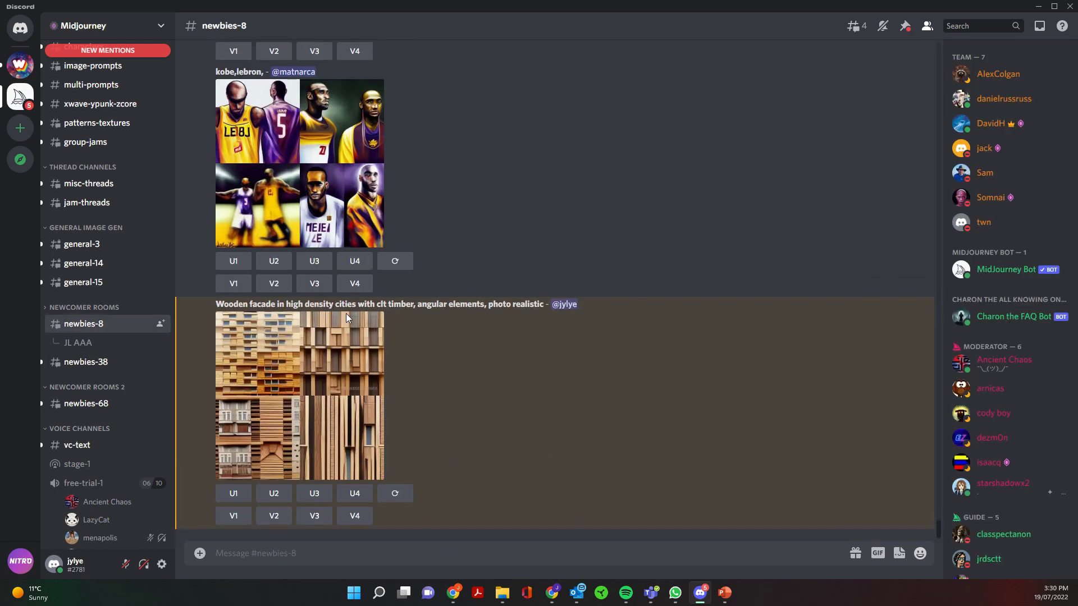
{"action": "left_click", "coordinate": [374, 460]}
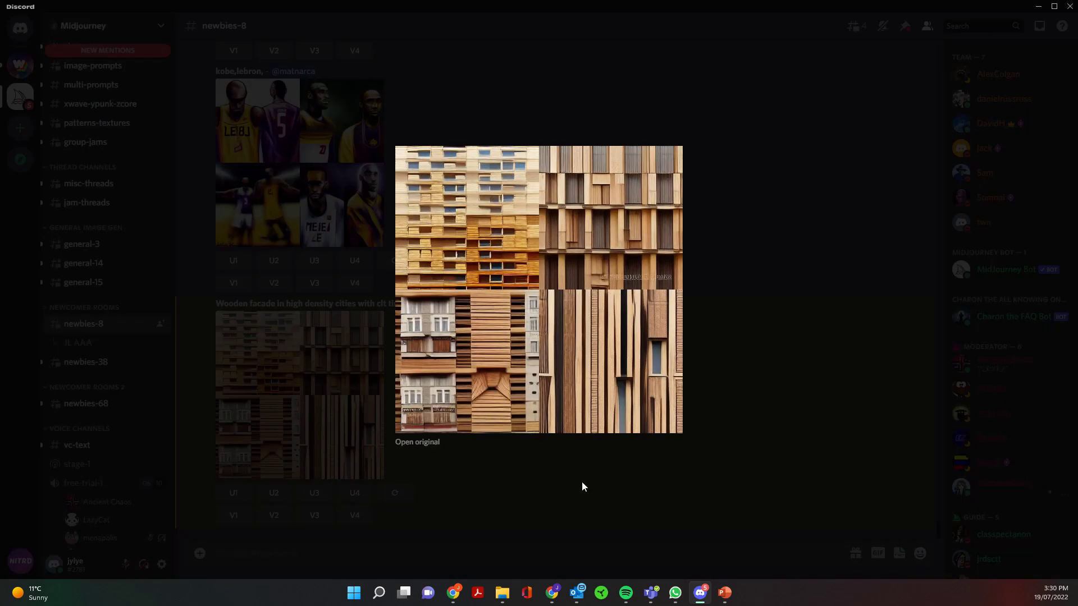
{"action": "left_click", "coordinate": [596, 487]}
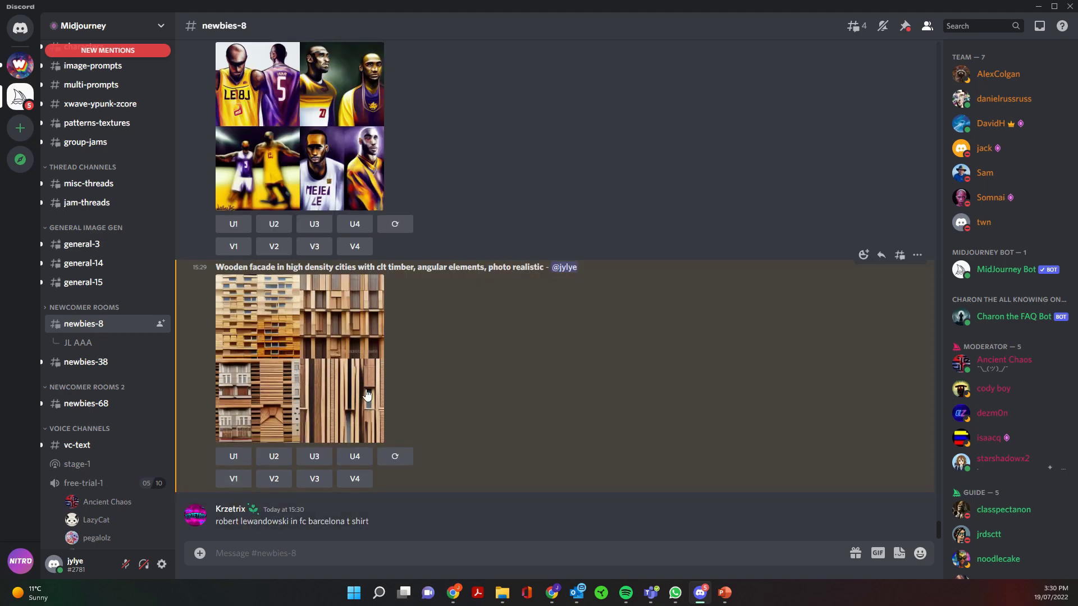
{"action": "left_click", "coordinate": [358, 375]}
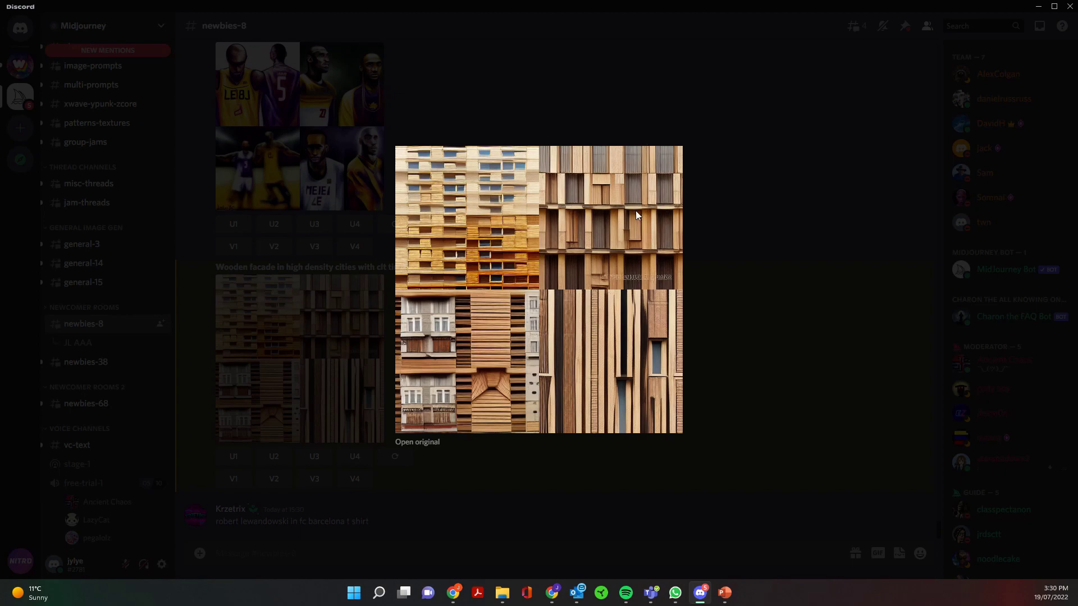
{"action": "left_click", "coordinate": [732, 205]}
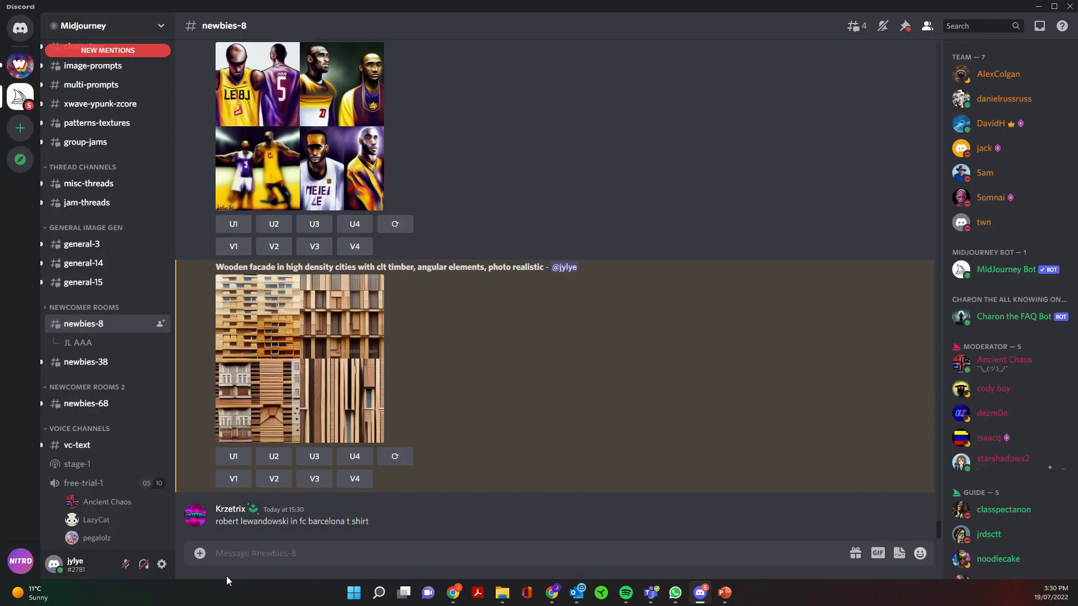
Step: Generate variations of the second wooden facade image and save the enlarged variation grid as an image
{"action": "left_click", "coordinate": [277, 480]}
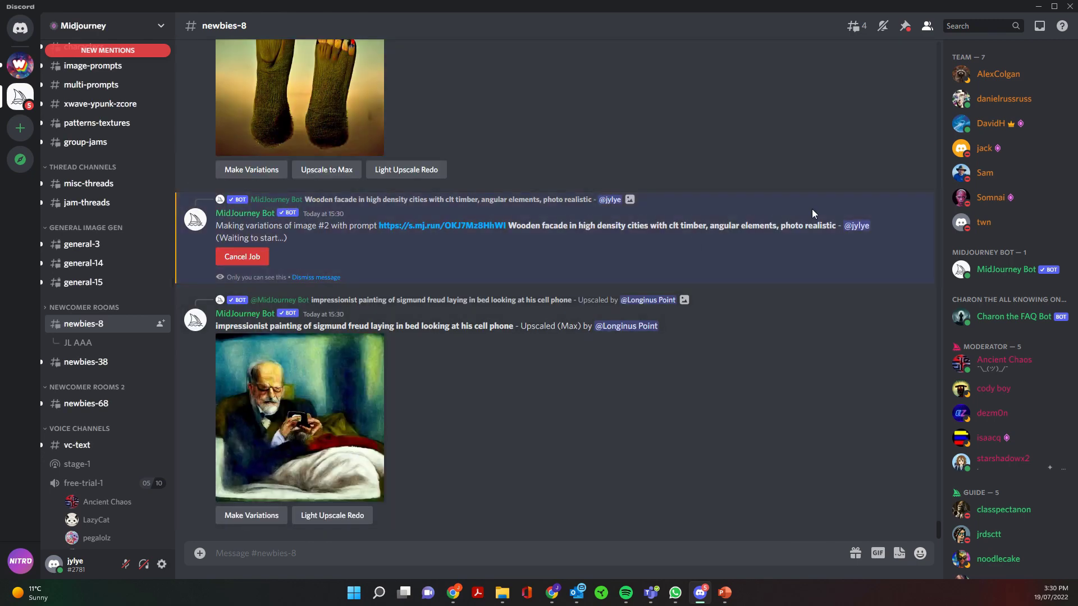
{"action": "scroll", "coordinate": [393, 336], "scroll_direction": "up", "scroll_amount": 4}
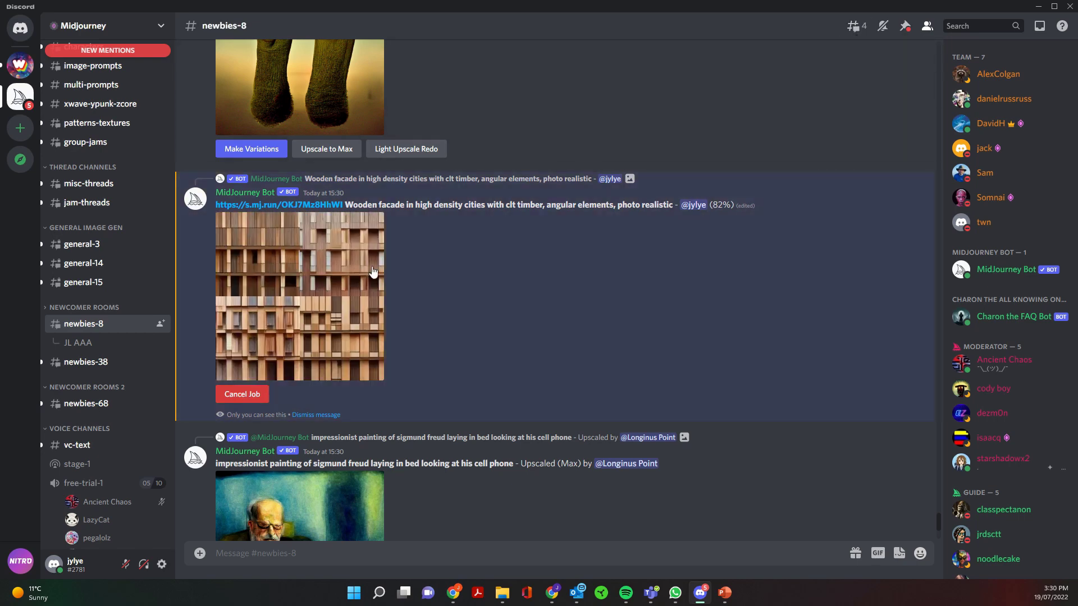
{"action": "left_click", "coordinate": [347, 298]}
{"action": "right_click", "coordinate": [555, 261]}
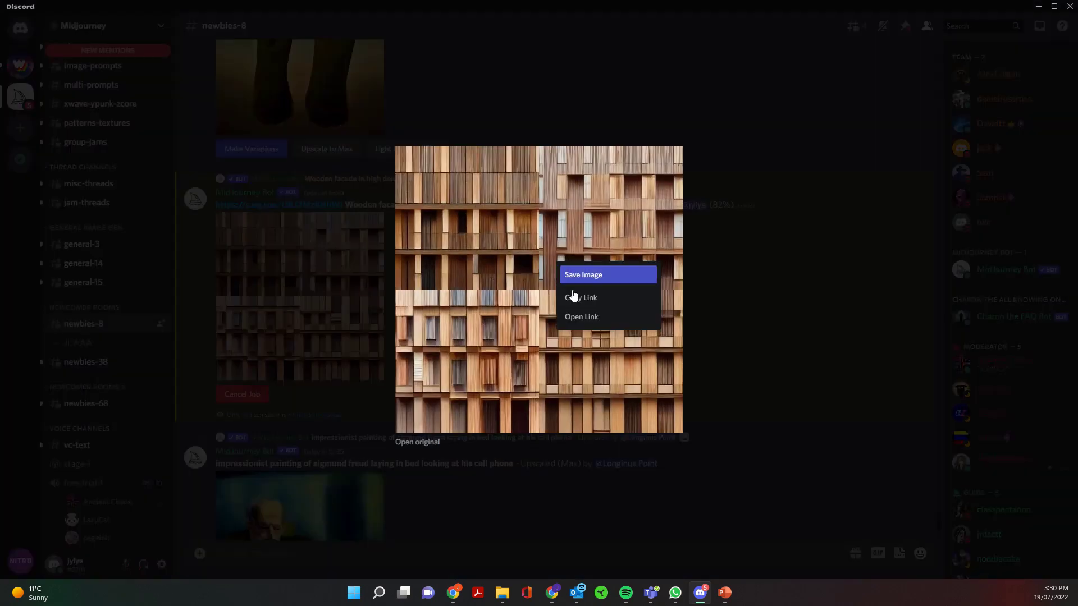
{"action": "left_click", "coordinate": [626, 275]}
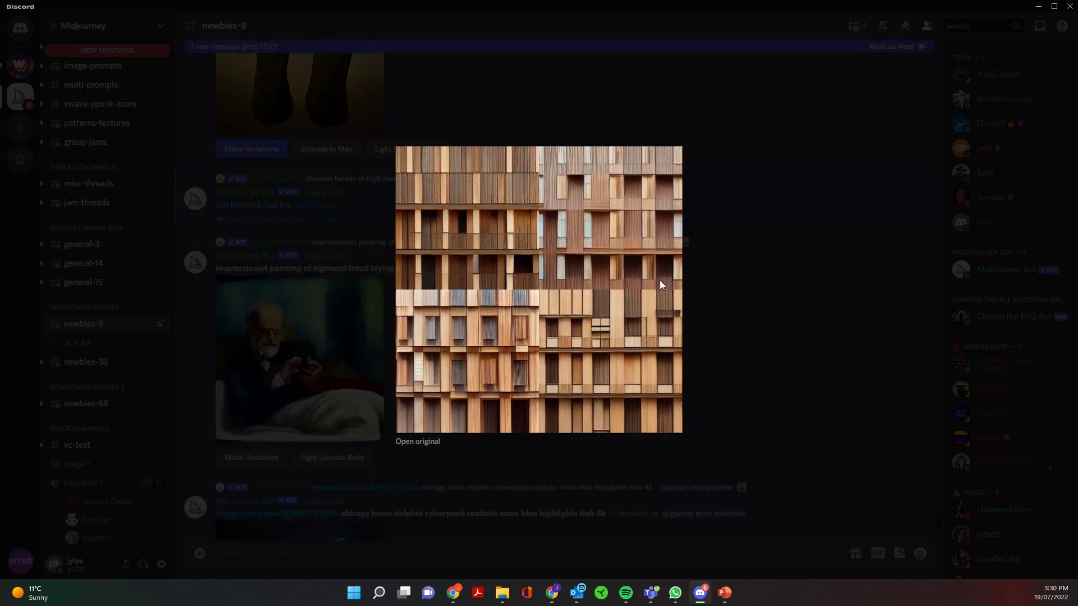
{"action": "left_click", "coordinate": [534, 337]}
{"action": "left_click", "coordinate": [687, 342]}
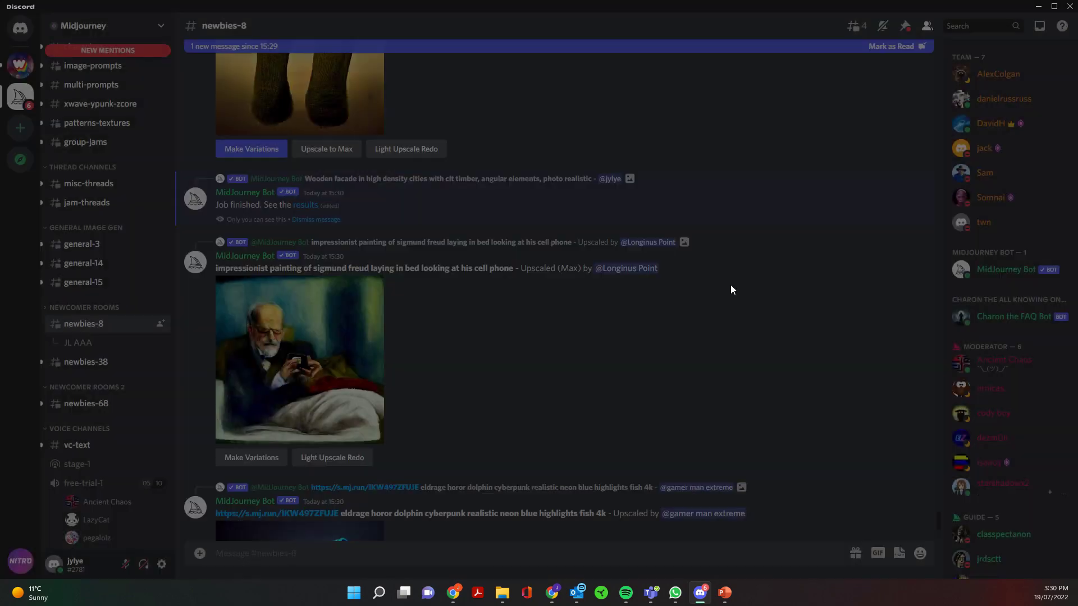
Step: Find the original wooden facade grid in newbies-8, enlarge it and save the image
{"action": "scroll", "coordinate": [365, 287], "scroll_direction": "up", "scroll_amount": 5}
{"action": "scroll", "coordinate": [377, 311], "scroll_direction": "up", "scroll_amount": 6}
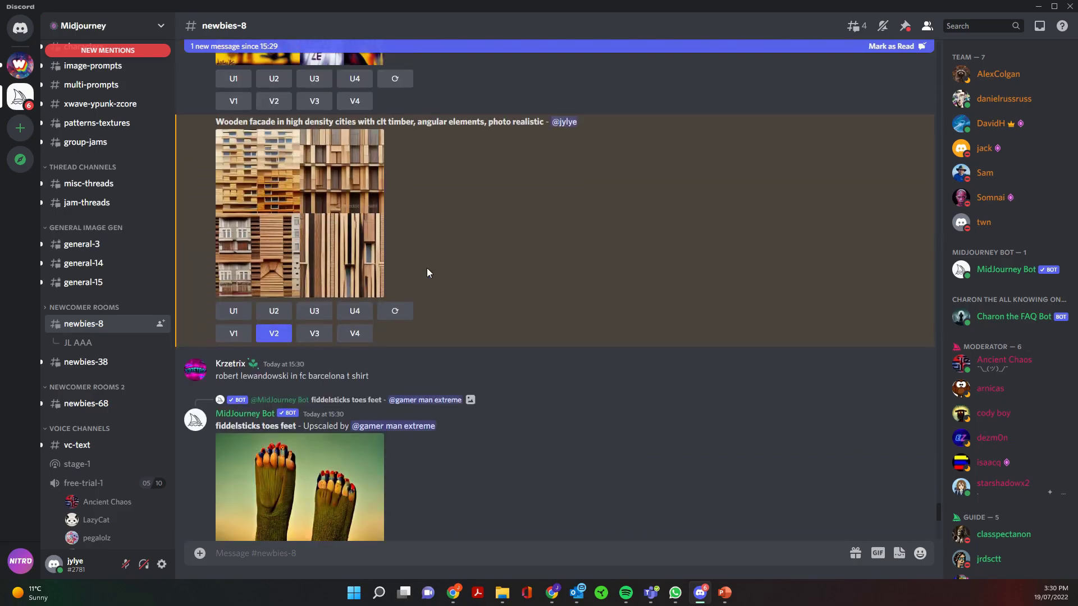
{"action": "left_click", "coordinate": [375, 318]}
{"action": "right_click", "coordinate": [534, 261]}
{"action": "left_click", "coordinate": [587, 292]}
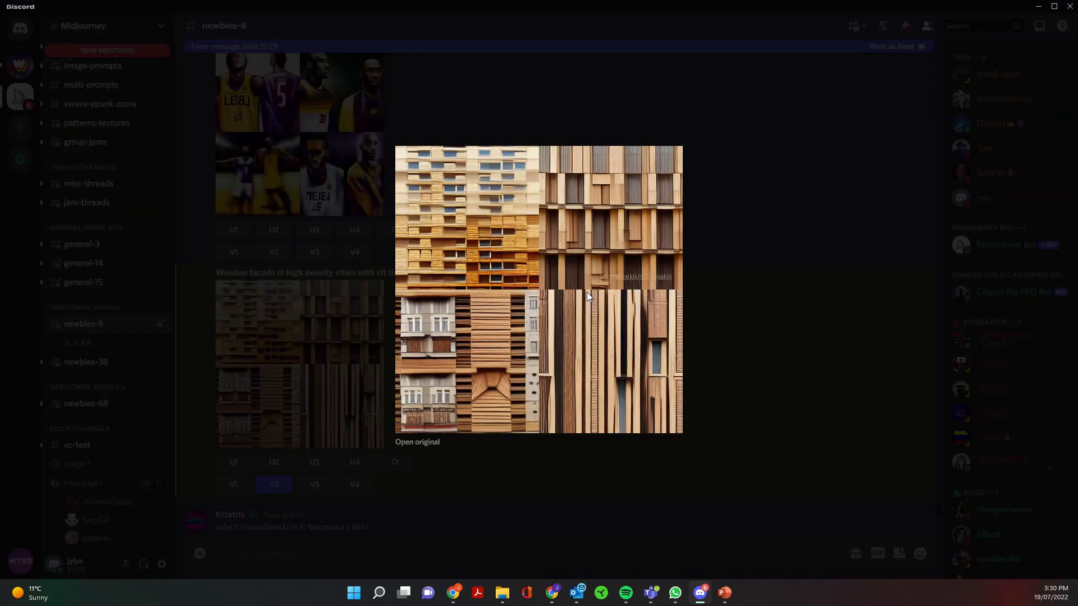
{"action": "left_click", "coordinate": [591, 339]}
{"action": "left_click", "coordinate": [560, 540]}
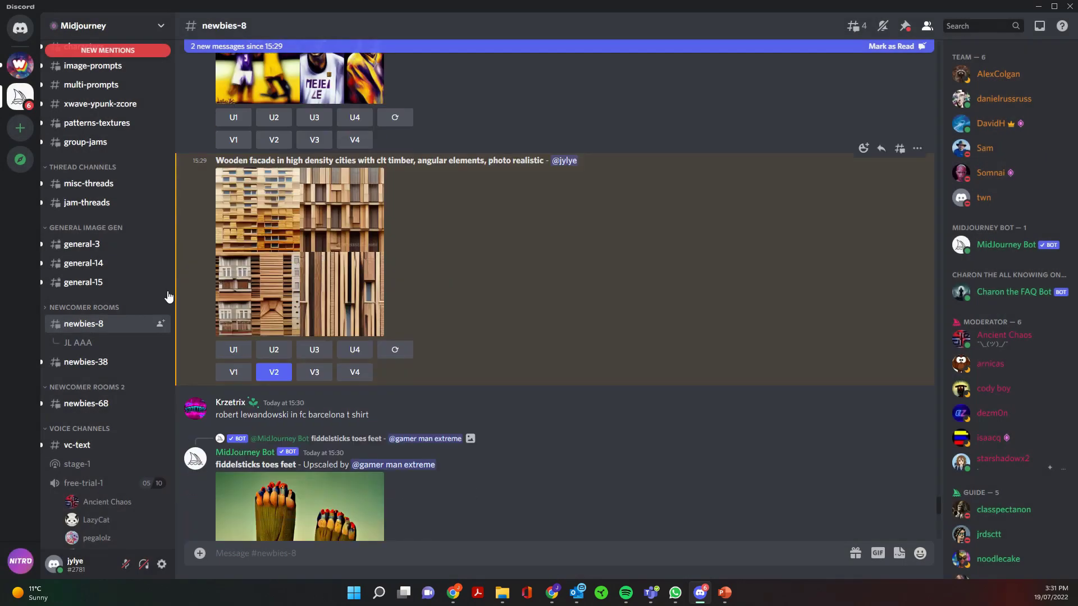
Step: Run the /subscribe command in newbies-8 to get the link to the subscription page
{"action": "scroll", "coordinate": [671, 233], "scroll_direction": "up", "scroll_amount": 4}
{"action": "scroll", "coordinate": [529, 286], "scroll_direction": "down", "scroll_amount": 3}
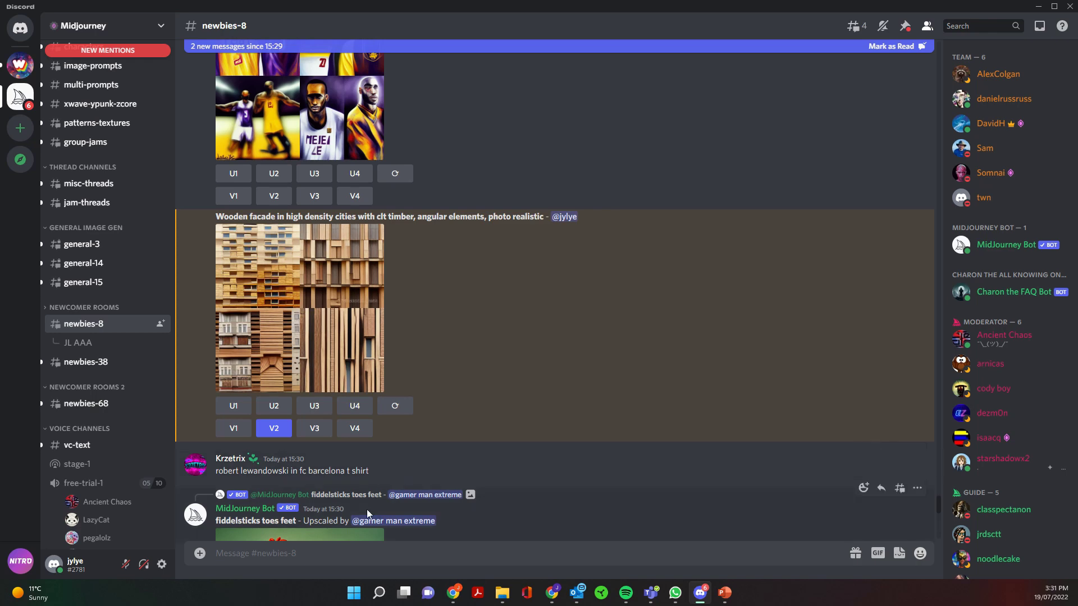
{"action": "type", "text": "/"}
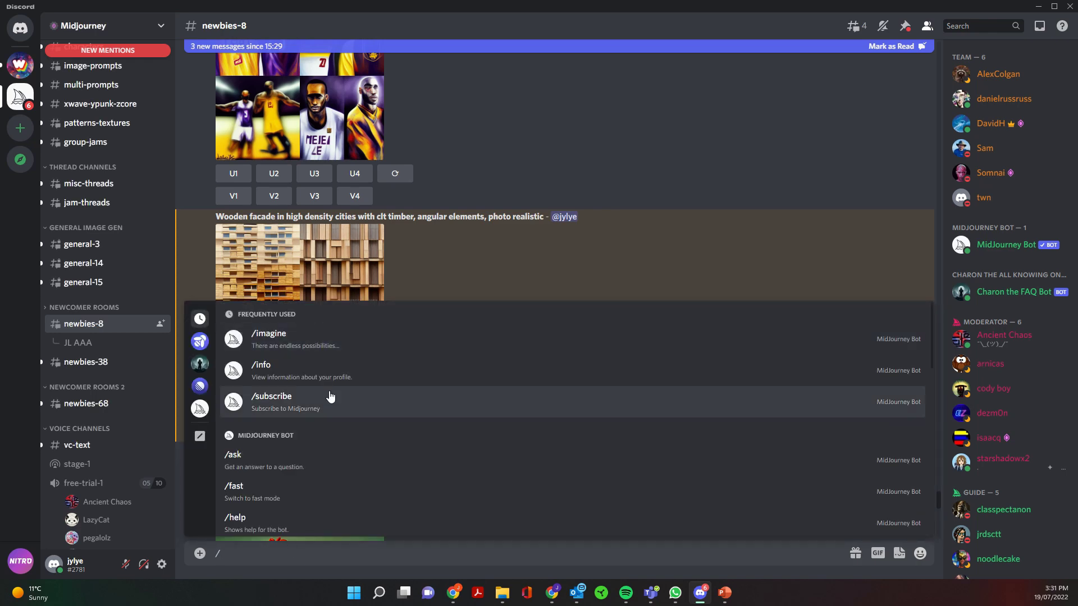
{"action": "left_click", "coordinate": [328, 397]}
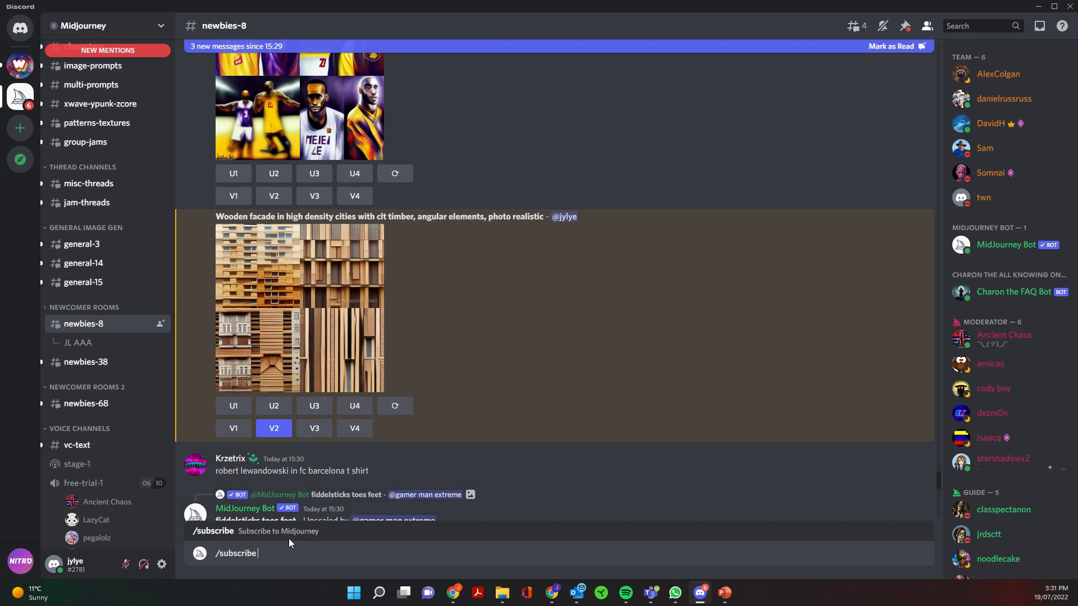
{"action": "key", "text": "Return"}
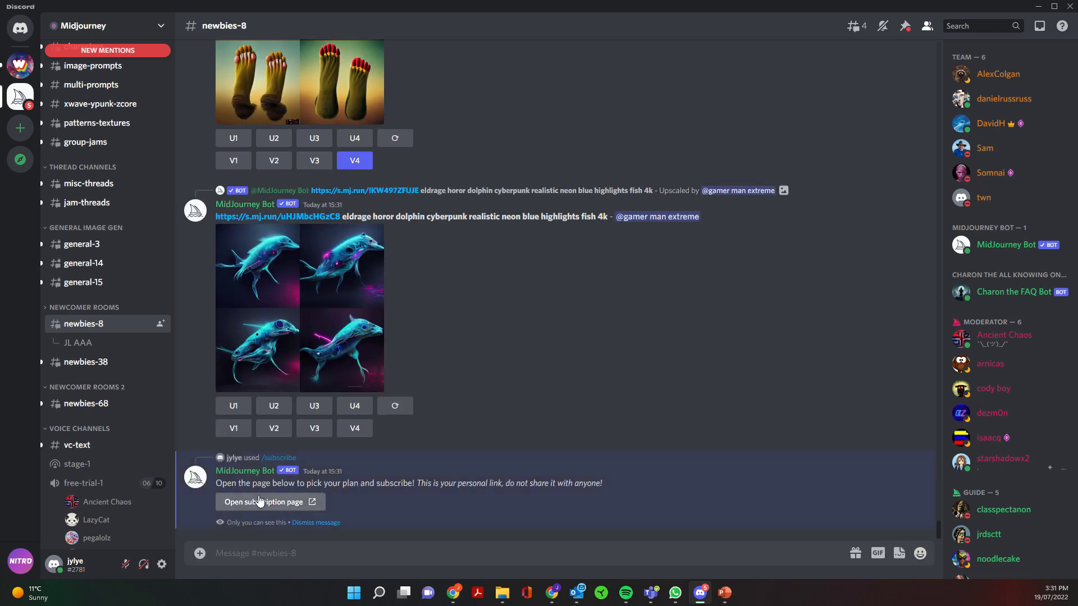
Step: Open the personal subscription page, view the Standard Membership checkout and return to the list of plans
{"action": "left_click", "coordinate": [293, 505]}
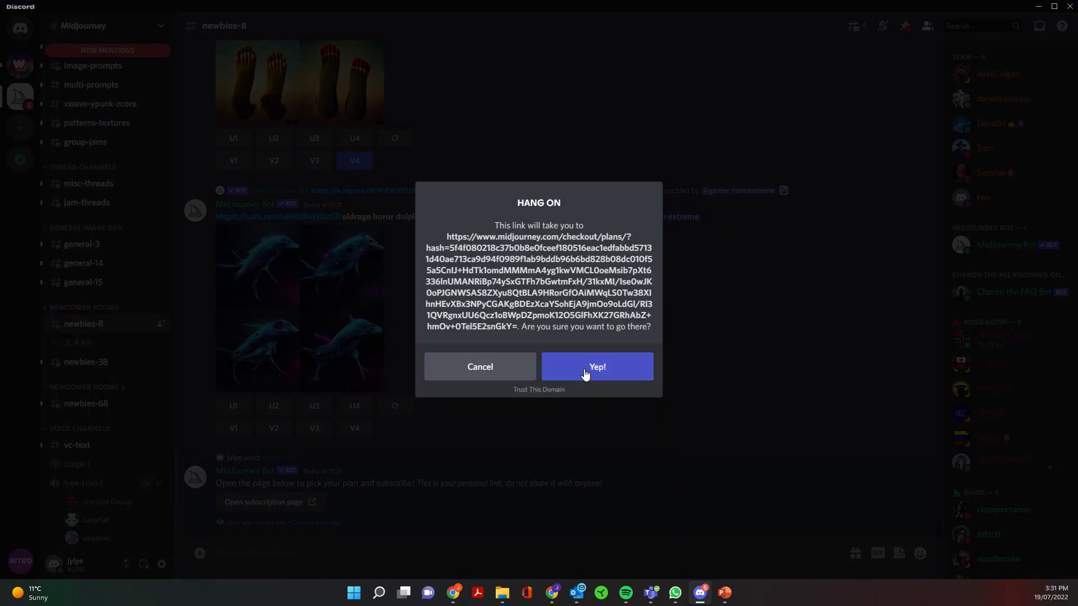
{"action": "left_click", "coordinate": [584, 370]}
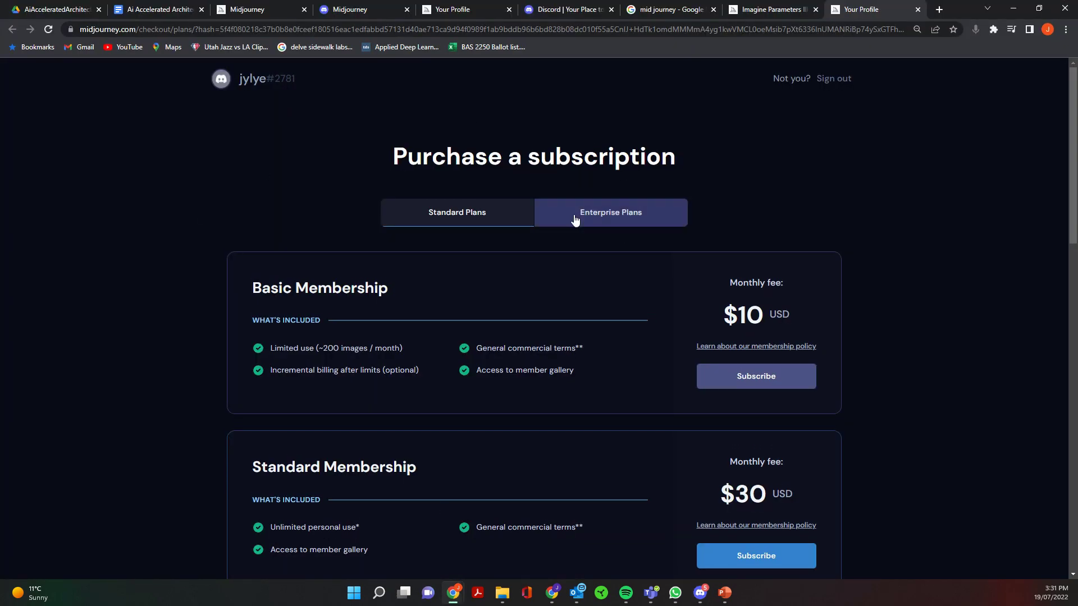
{"action": "scroll", "coordinate": [573, 221], "scroll_direction": "down", "scroll_amount": 2}
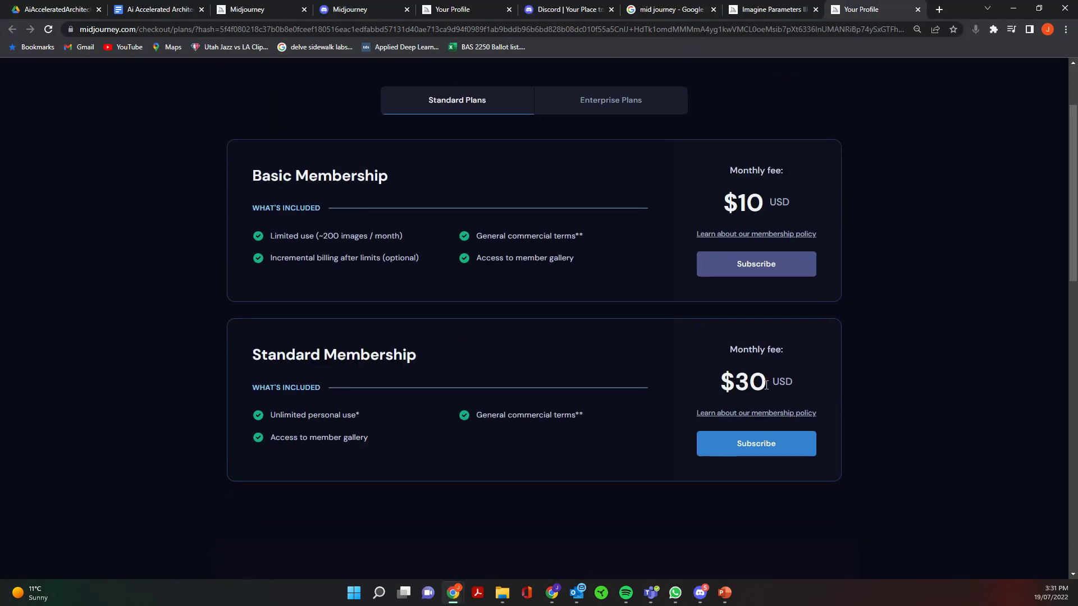
{"action": "left_click", "coordinate": [753, 452]}
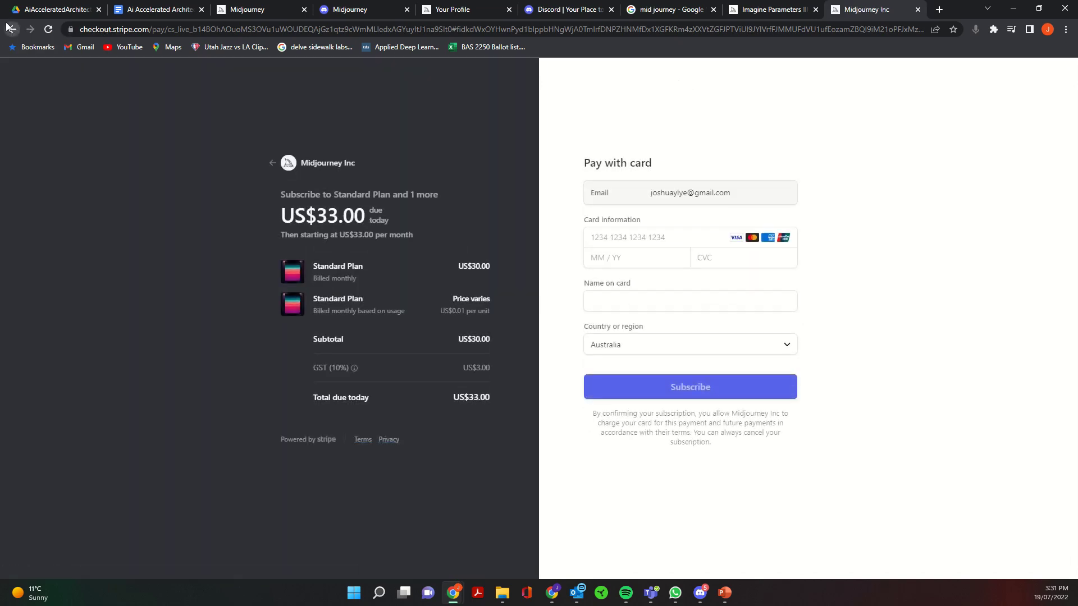
{"action": "left_click", "coordinate": [10, 28]}
{"action": "scroll", "coordinate": [104, 149], "scroll_direction": "up", "scroll_amount": 2}
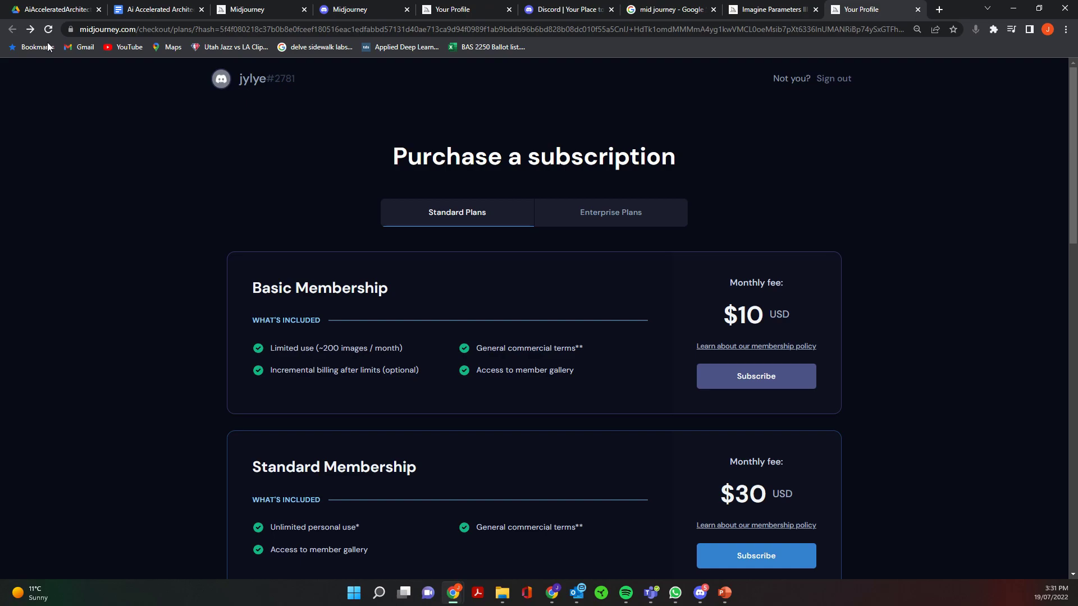
Step: Sign in to the Midjourney website with Discord and look over the generated images on the profile page
{"action": "left_click", "coordinate": [263, 9]}
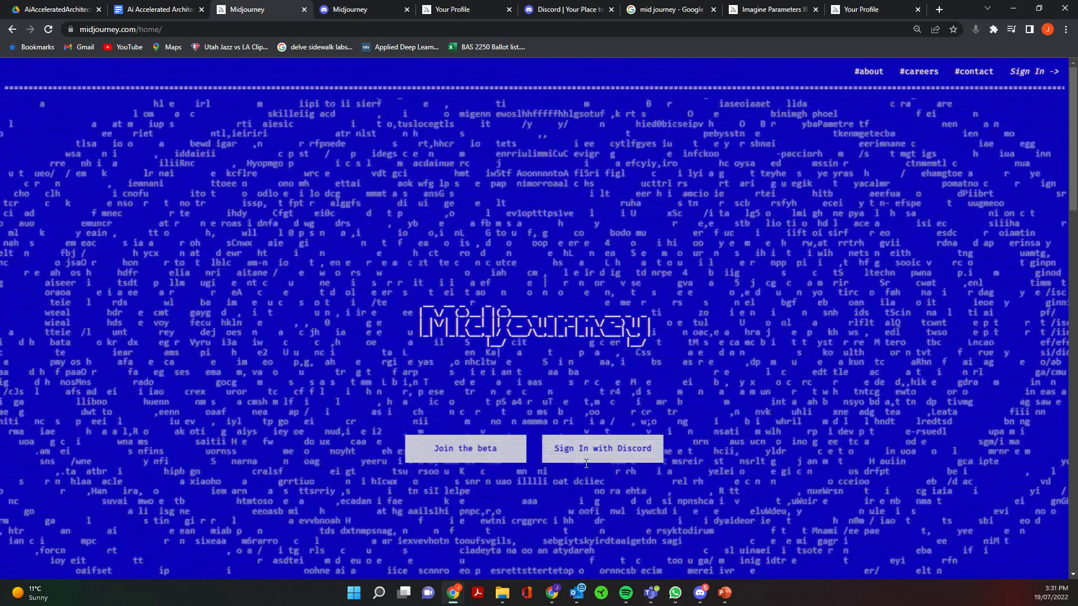
{"action": "left_click", "coordinate": [594, 452]}
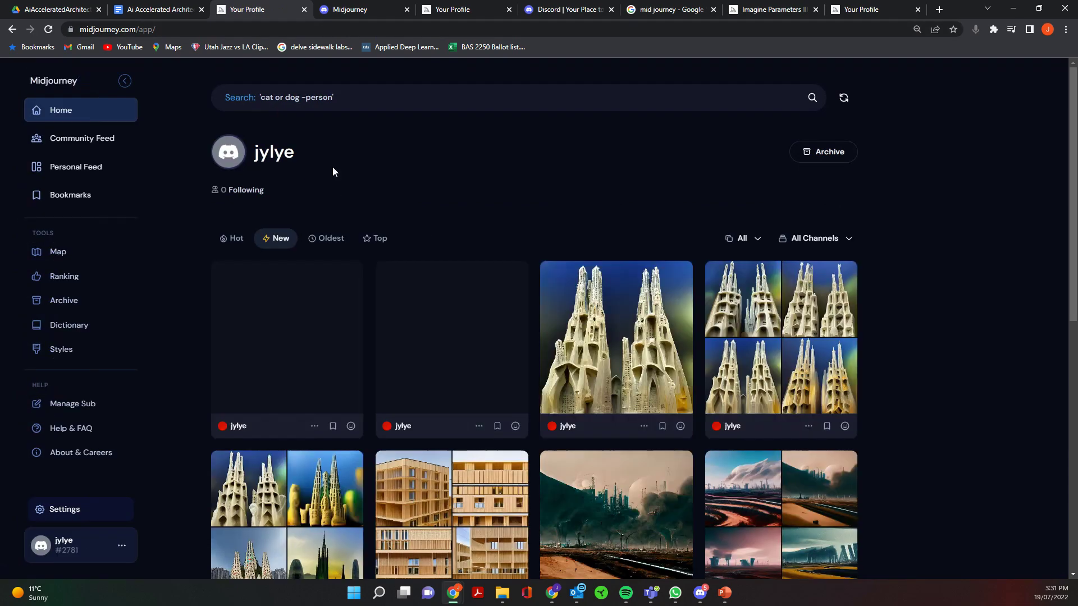
{"action": "scroll", "coordinate": [617, 364], "scroll_direction": "down", "scroll_amount": 5}
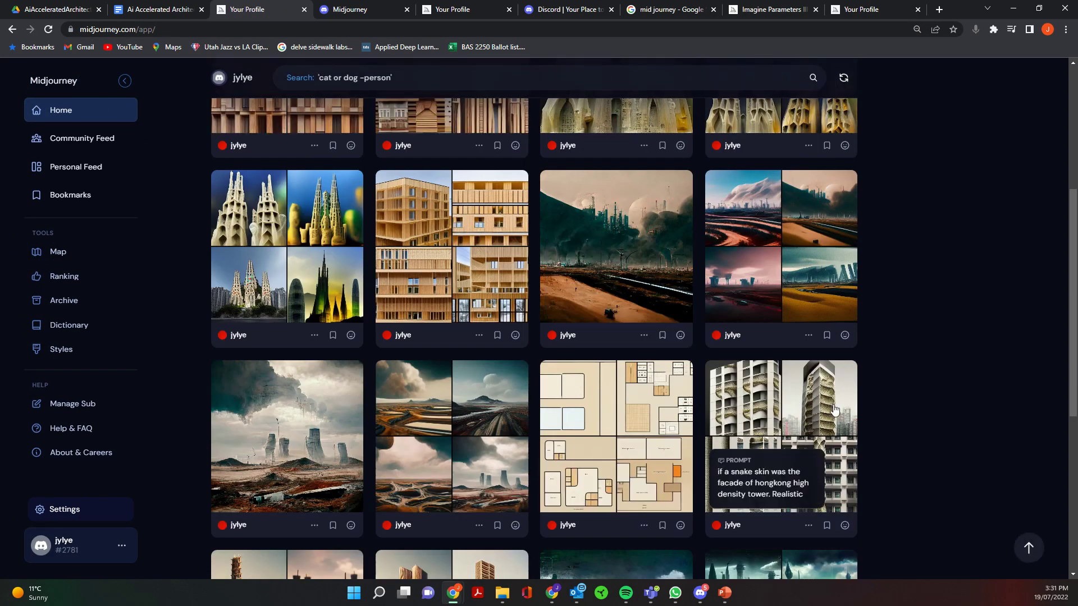
{"action": "scroll", "coordinate": [769, 477], "scroll_direction": "up", "scroll_amount": 5}
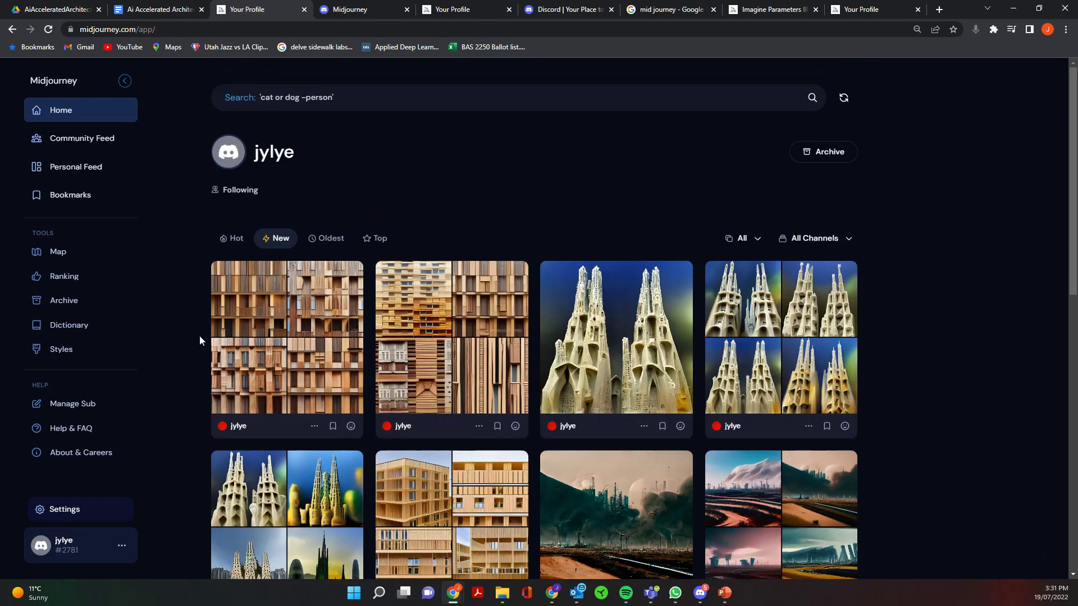
Step: Enlarge the newest wooden facade grid and browse through the following generated images in the viewer
{"action": "left_click", "coordinate": [309, 324]}
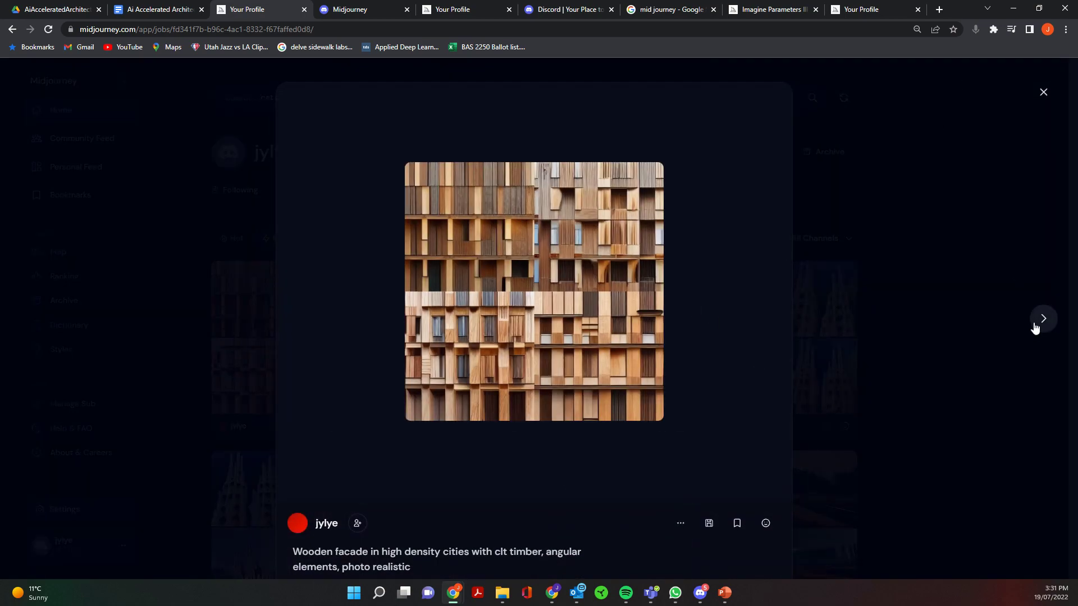
{"action": "left_click", "coordinate": [1041, 319]}
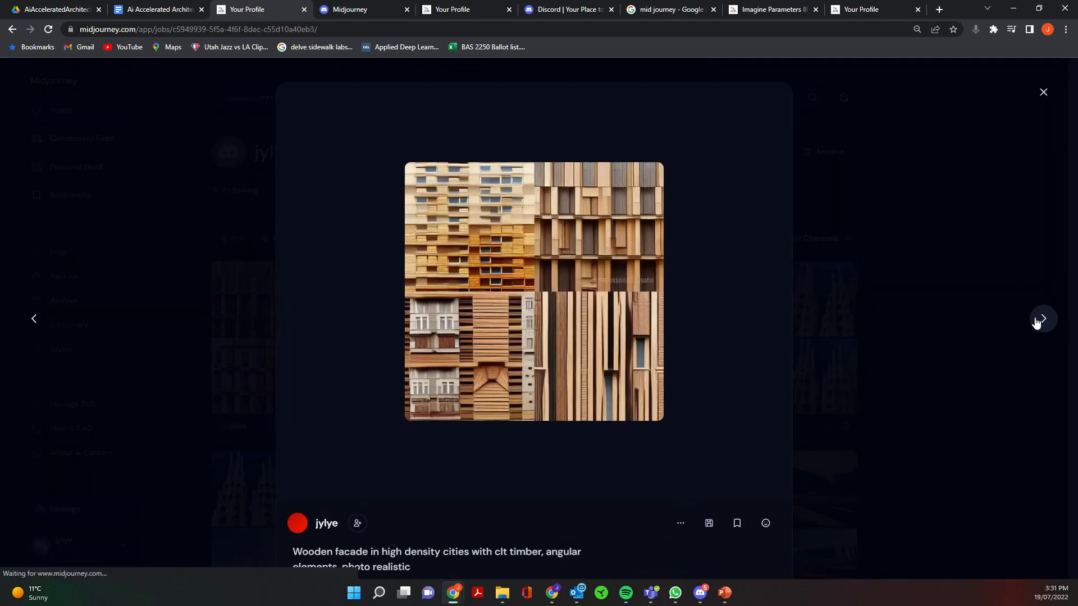
{"action": "left_click", "coordinate": [1036, 321]}
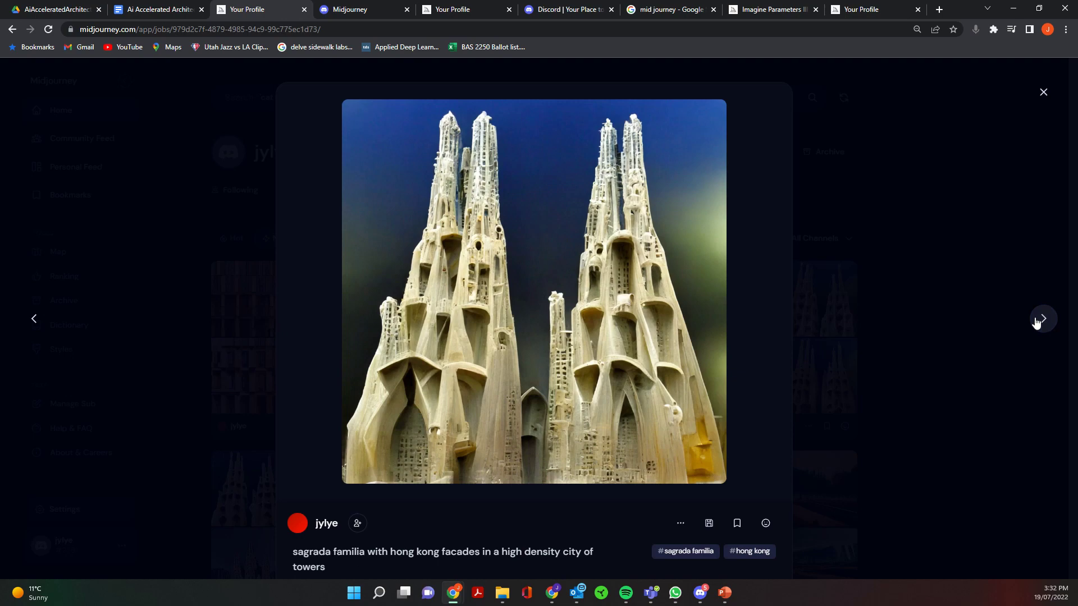
{"action": "left_click", "coordinate": [1036, 322]}
{"action": "left_click", "coordinate": [1036, 322]}
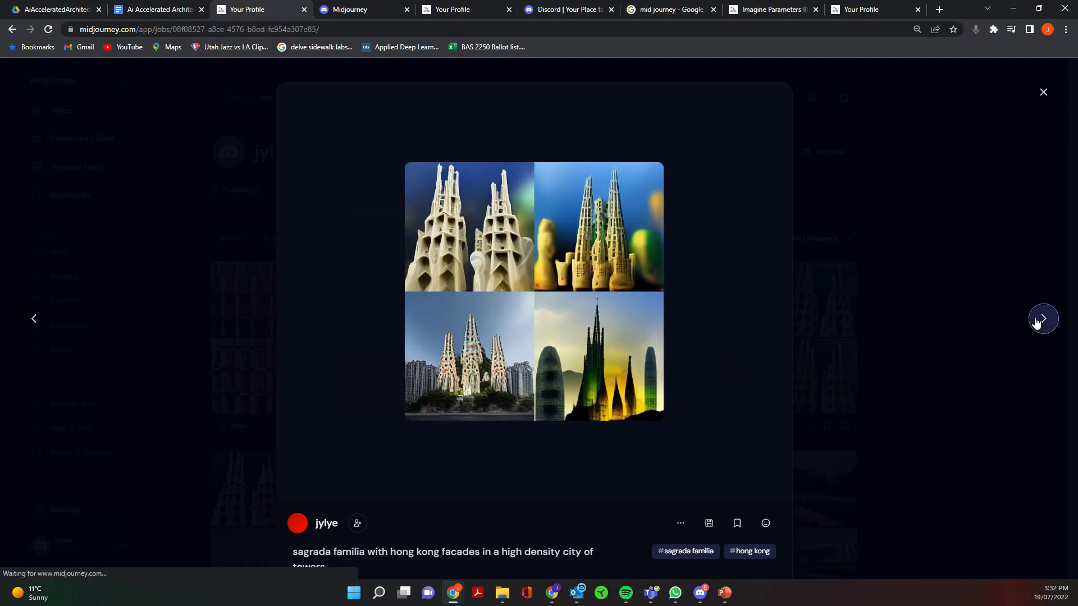
{"action": "left_click", "coordinate": [1036, 321]}
{"action": "left_click", "coordinate": [1036, 322]}
{"action": "left_click", "coordinate": [1036, 322]}
{"action": "left_click", "coordinate": [1036, 322]}
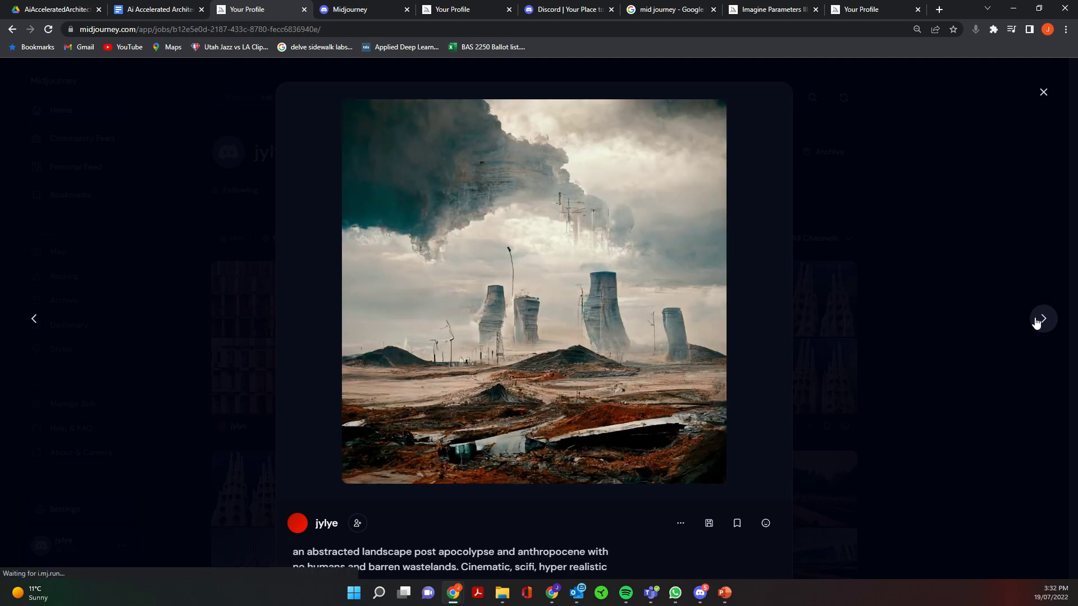
{"action": "left_click", "coordinate": [943, 321]}
Step: Try to save the second wooden facade grid from the profile gallery as an image, and return to the gallery
{"action": "left_click", "coordinate": [523, 285]}
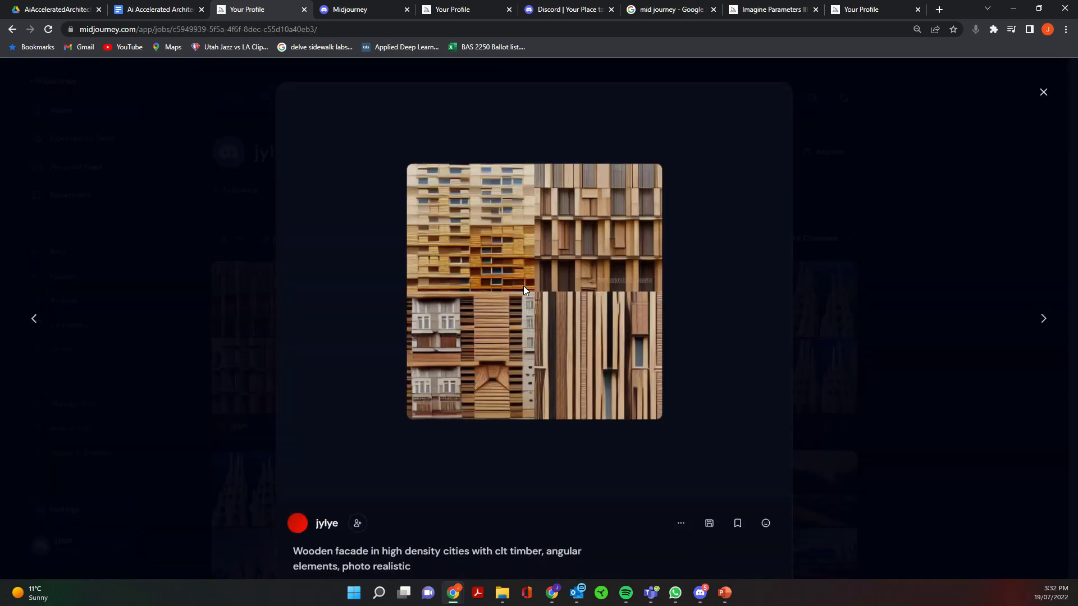
{"action": "right_click", "coordinate": [530, 274]}
{"action": "left_click", "coordinate": [576, 297]}
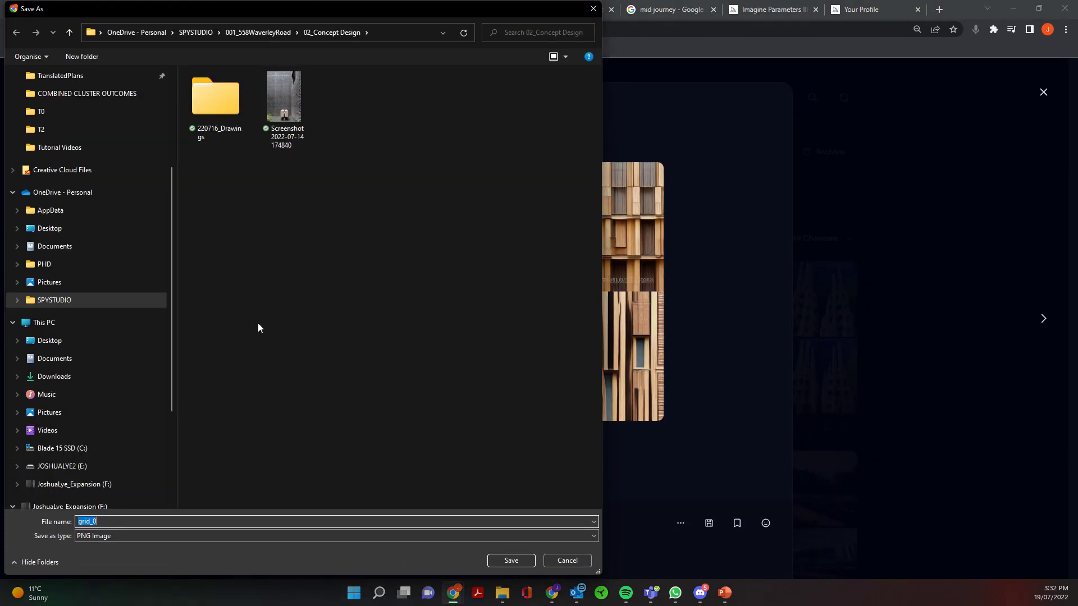
{"action": "left_click", "coordinate": [577, 558]}
{"action": "left_click", "coordinate": [965, 315]}
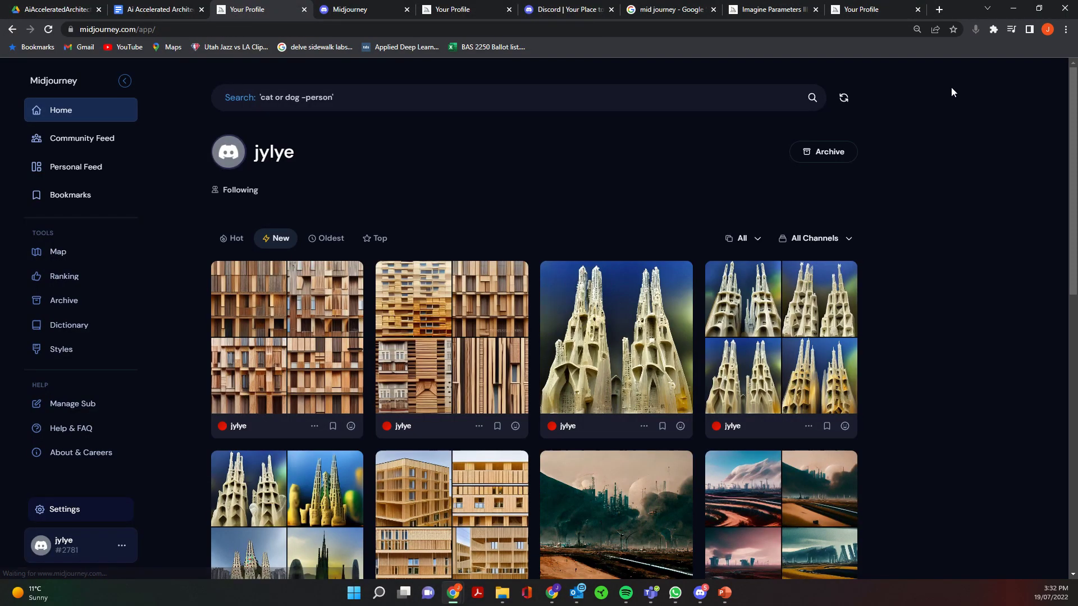
Step: Look through the rest of the profile gallery and open the subscription management page at its FAQ
{"action": "scroll", "coordinate": [449, 270], "scroll_direction": "down", "scroll_amount": 3}
{"action": "scroll", "coordinate": [464, 311], "scroll_direction": "down", "scroll_amount": 7}
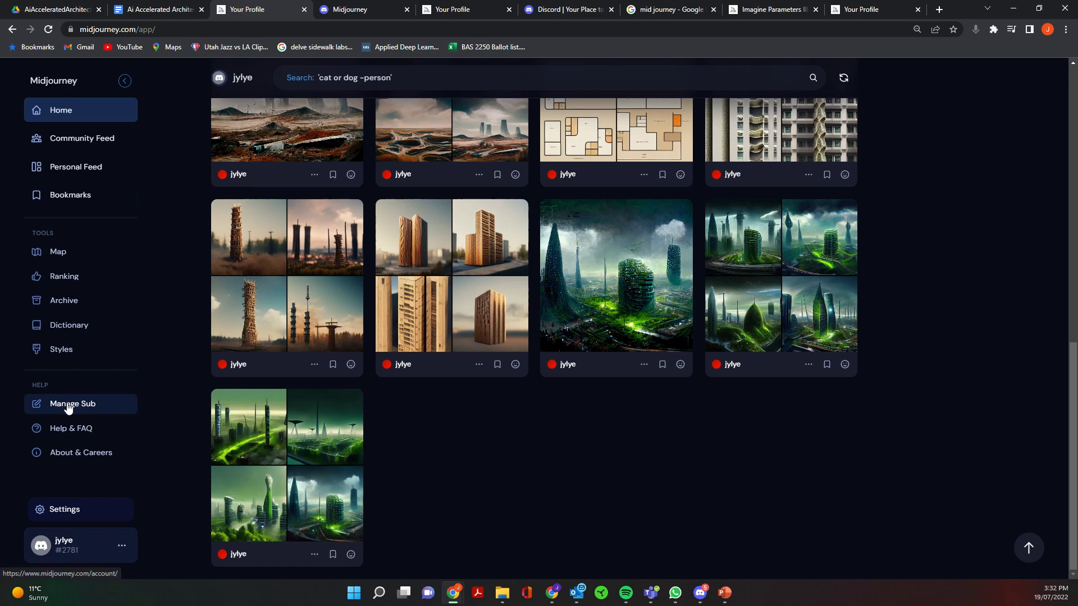
{"action": "scroll", "coordinate": [373, 265], "scroll_direction": "down", "scroll_amount": 6}
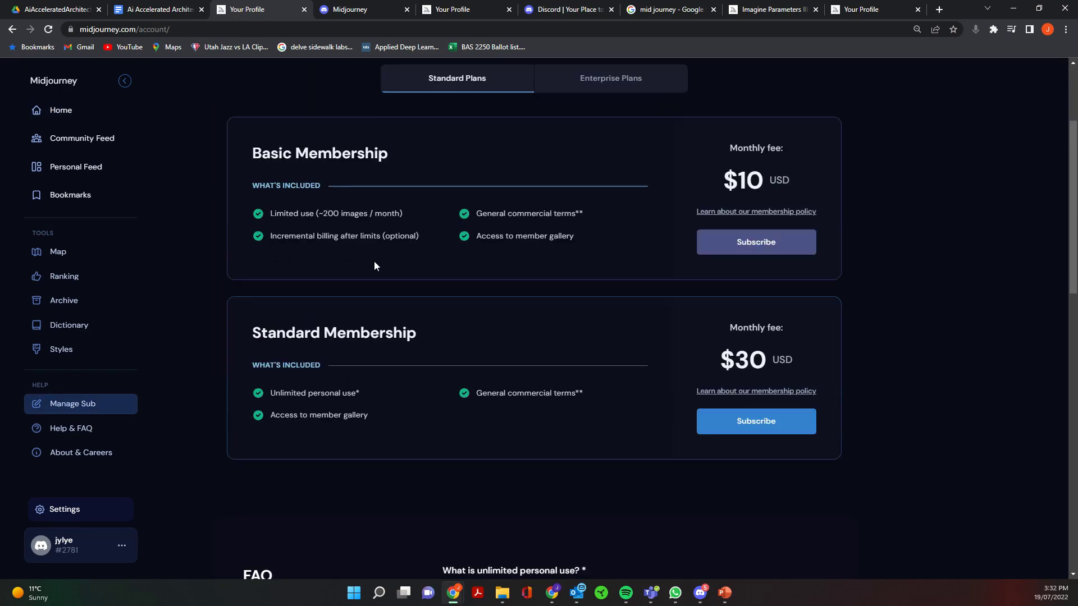
{"action": "scroll", "coordinate": [672, 402], "scroll_direction": "down", "scroll_amount": 3}
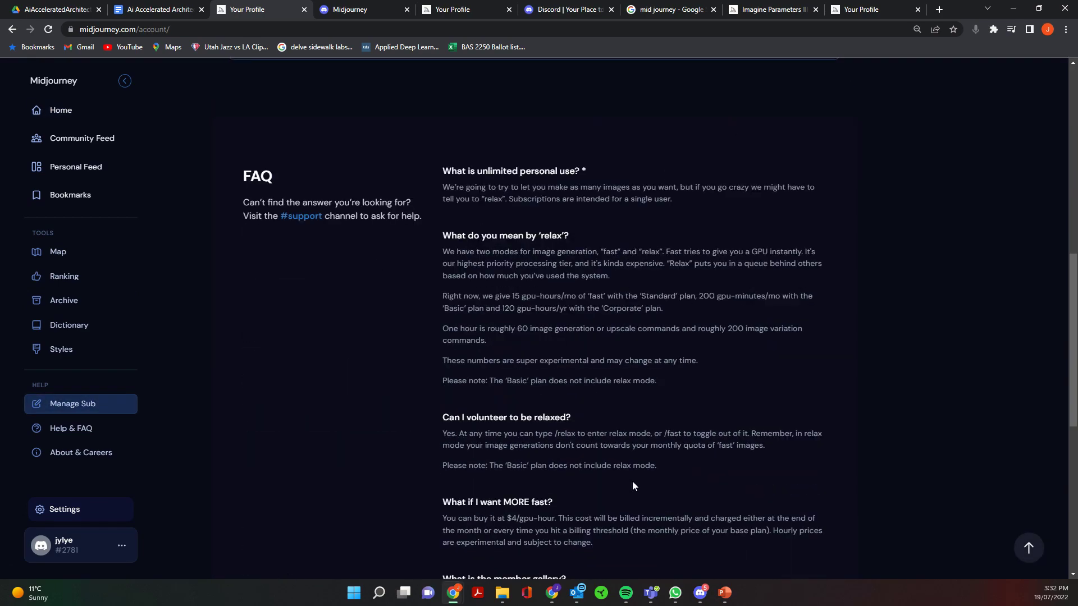
{"action": "scroll", "coordinate": [700, 289], "scroll_direction": "up", "scroll_amount": 1}
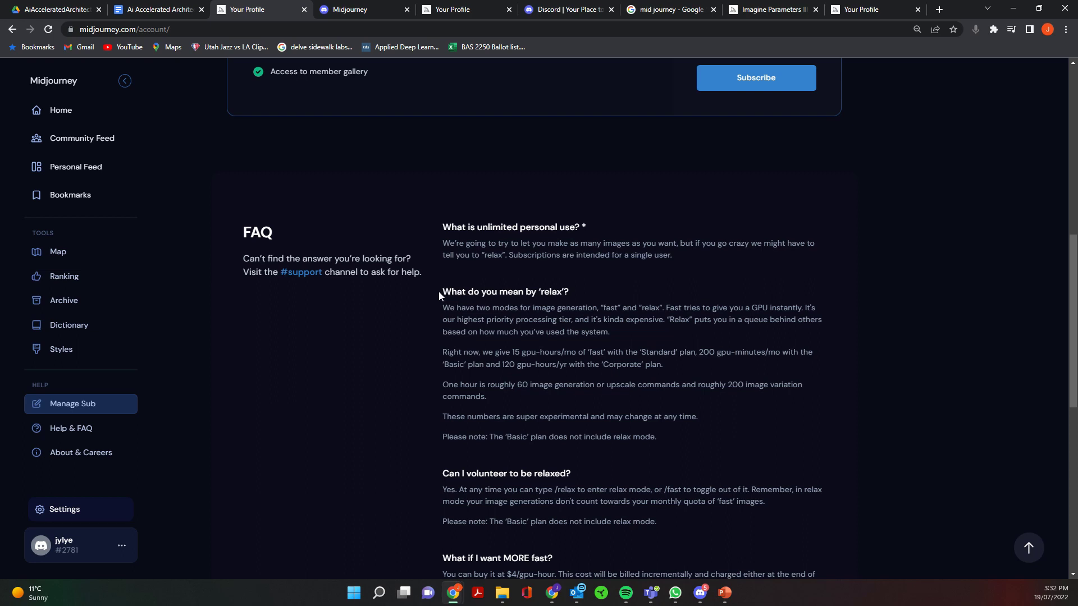
Step: Read the FAQ answer on relax mode, highlighting the fast and relax descriptions and the Standard and Basic plan GPU allowances
{"action": "left_click_drag", "start_coordinate": [438, 309], "coordinate": [663, 307]}
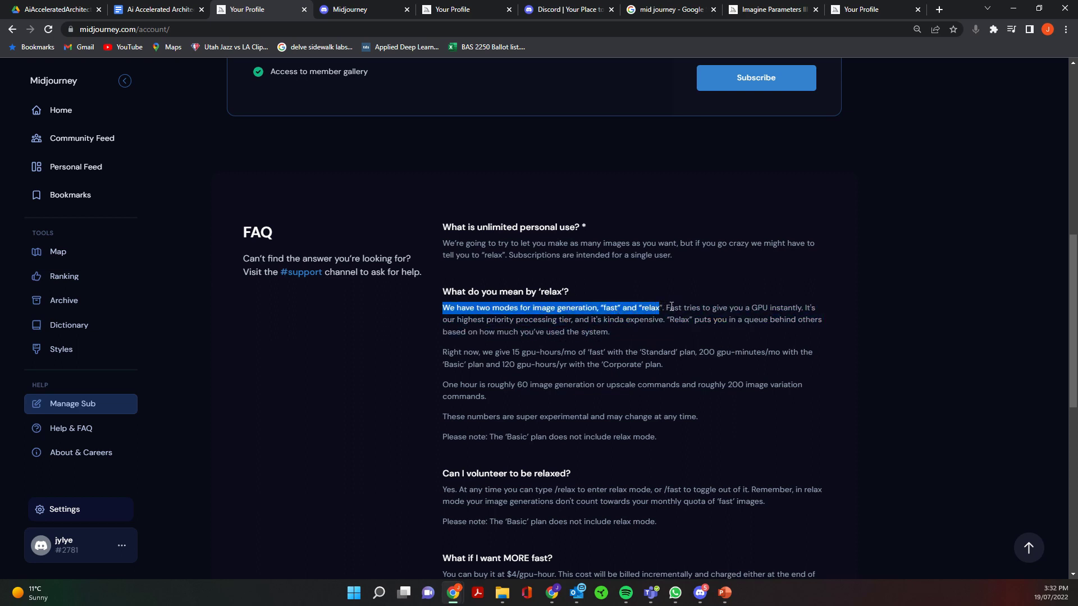
{"action": "left_click_drag", "start_coordinate": [671, 307], "coordinate": [791, 317]}
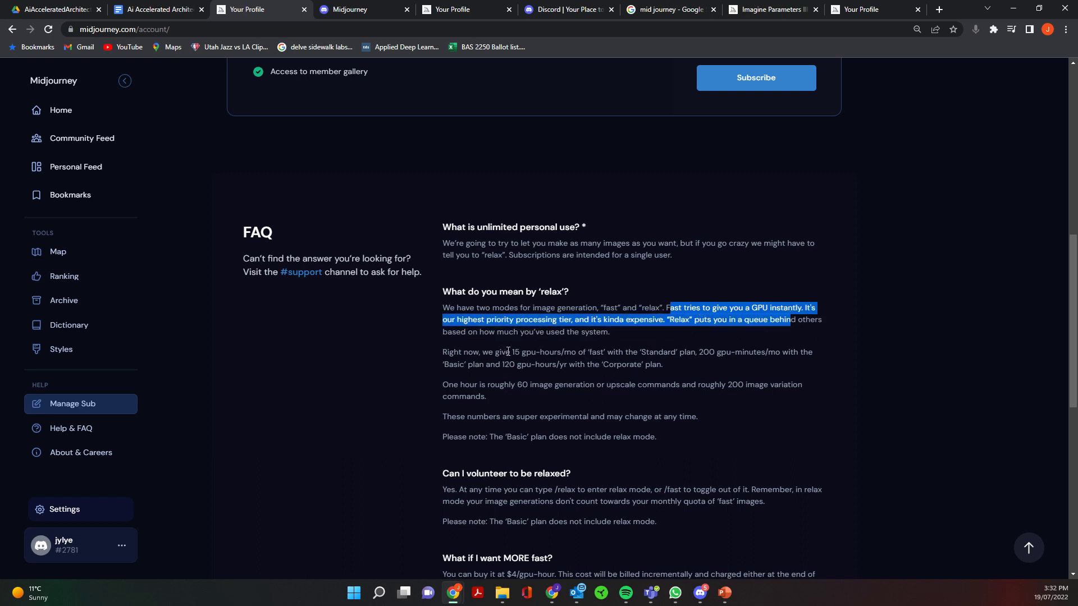
{"action": "left_click_drag", "start_coordinate": [513, 355], "coordinate": [678, 355]}
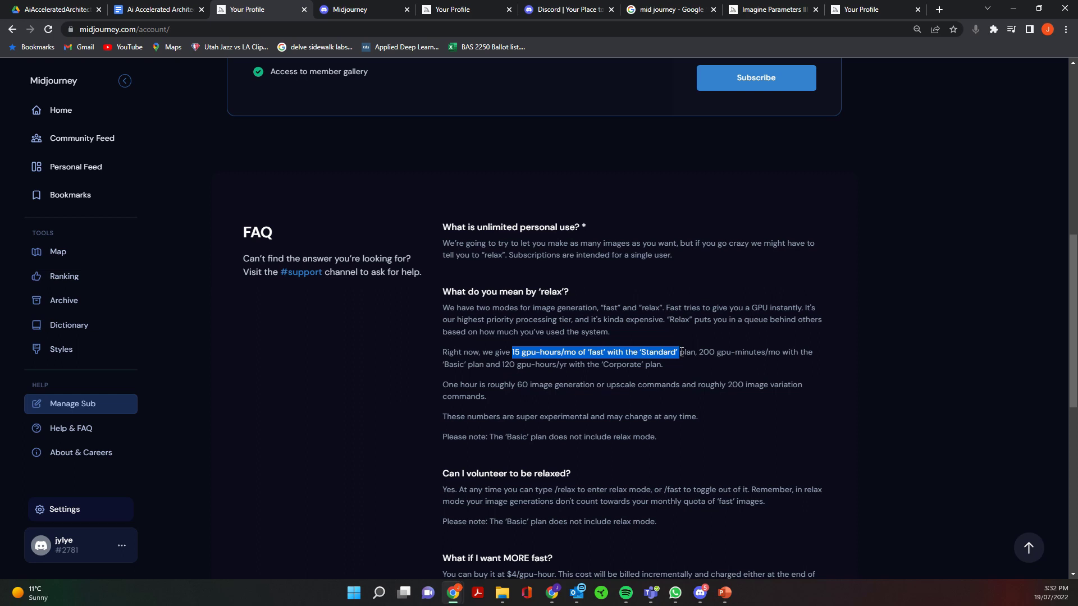
{"action": "left_click_drag", "start_coordinate": [683, 353], "coordinate": [491, 368]}
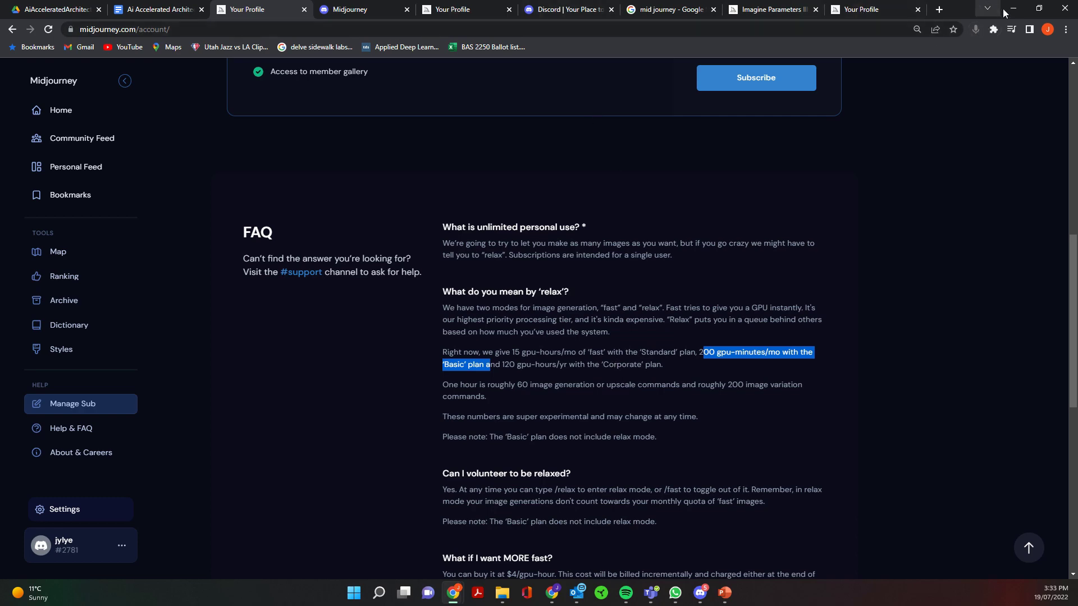
Step: Switch to Discord, look up the /fast command in newbies-8 and clear the message without sending it
{"action": "left_click", "coordinate": [1013, 9]}
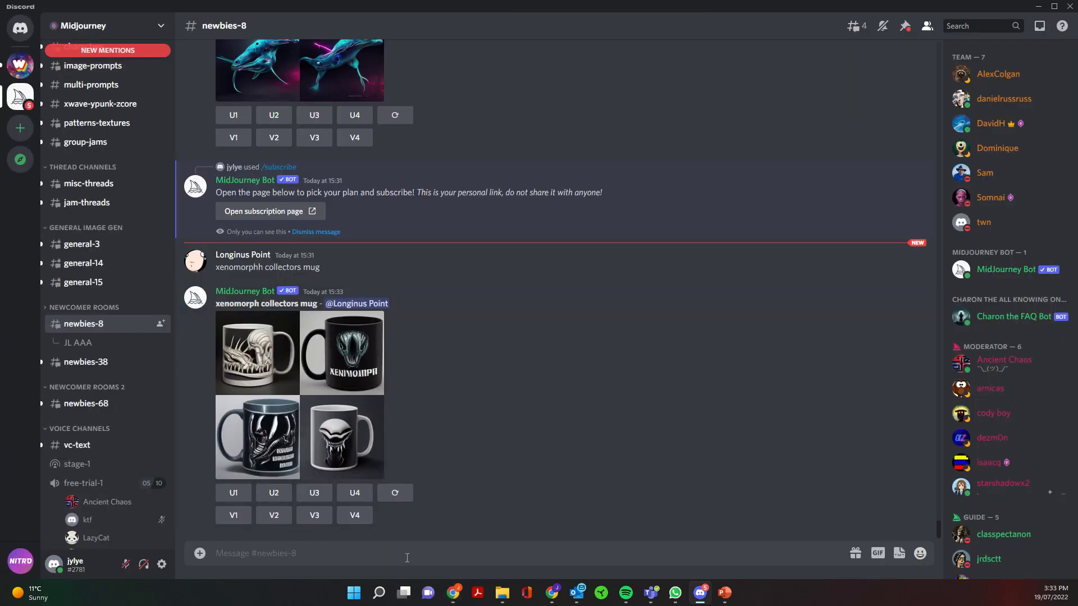
{"action": "type", "text": "/fas"}
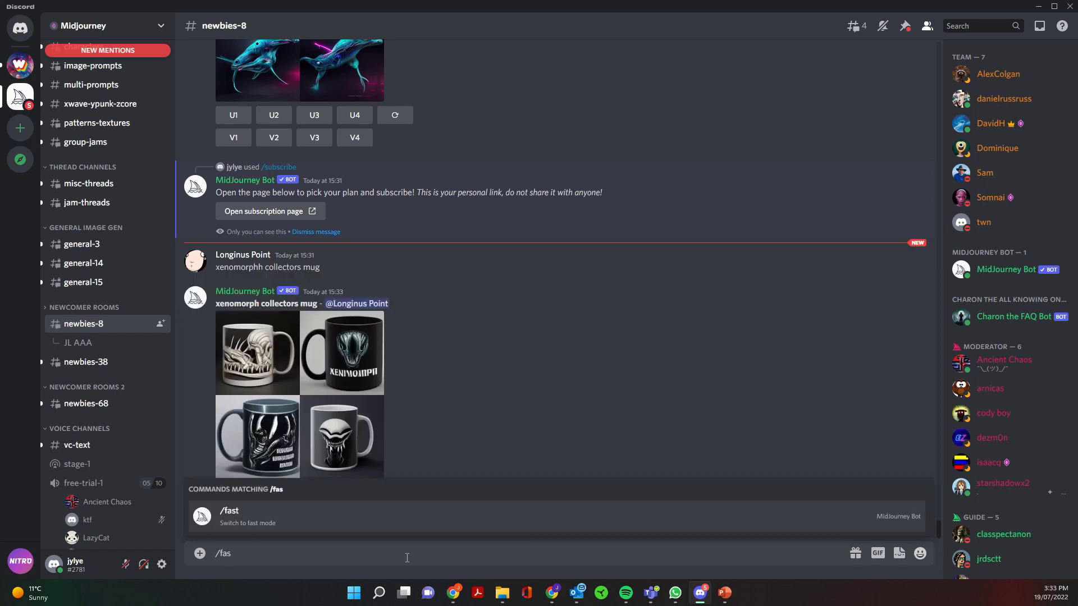
{"action": "key", "text": "BackSpace"}
{"action": "key", "text": "BackSpace"}
{"action": "key", "text": "BackSpace"}
{"action": "key", "text": "BackSpace"}
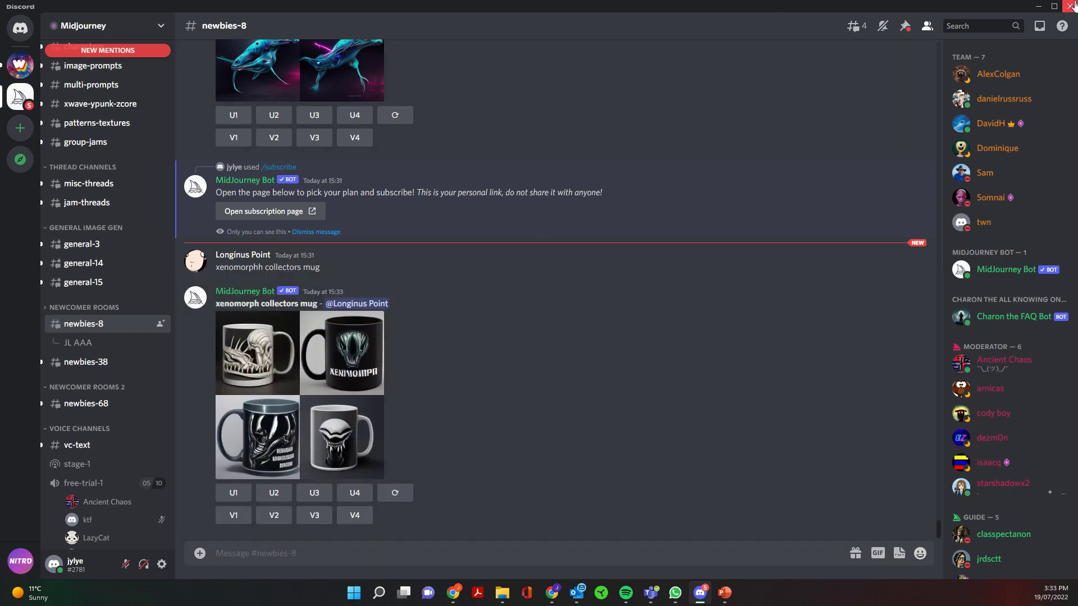
Step: Switch to Chrome and review the detail, prompt, algorithm and size parameters in the Imagine Parameters Illustrated documentation
{"action": "left_click", "coordinate": [1040, 6]}
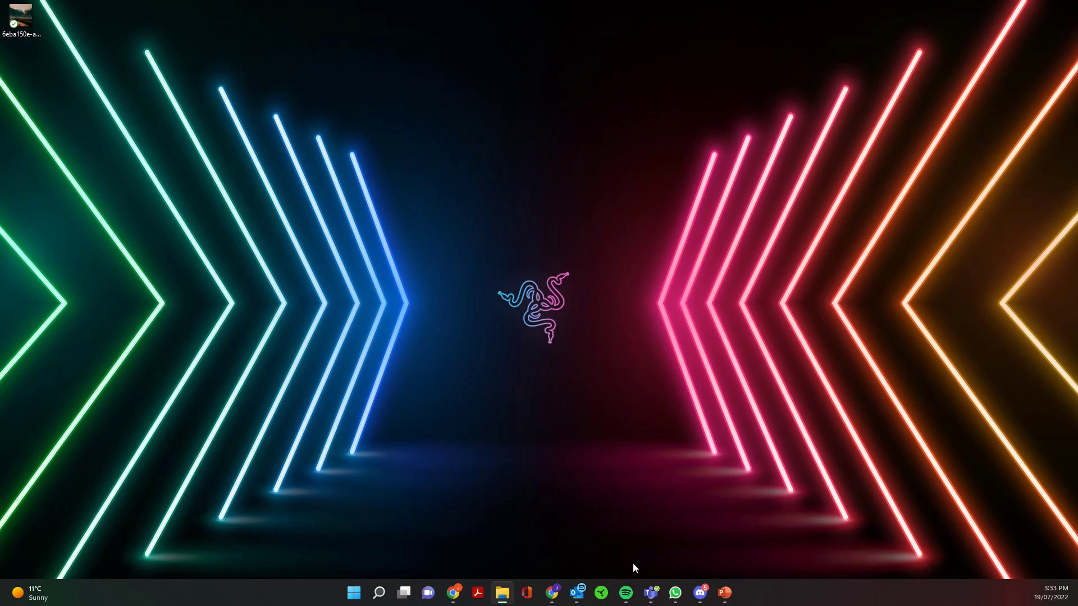
{"action": "mouse_move", "coordinate": [556, 583]}
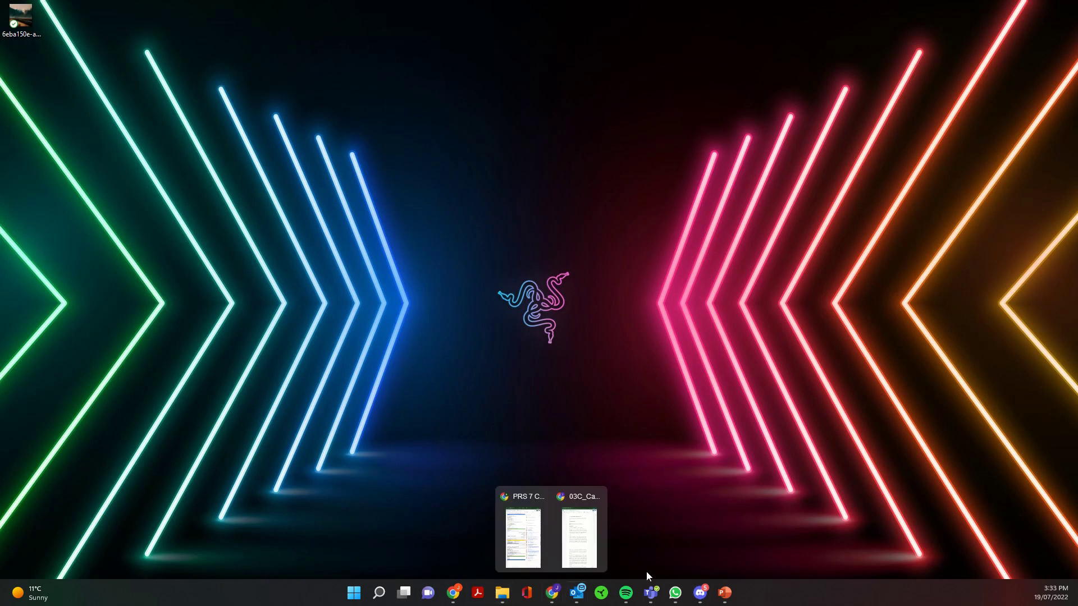
{"action": "mouse_move", "coordinate": [453, 592]}
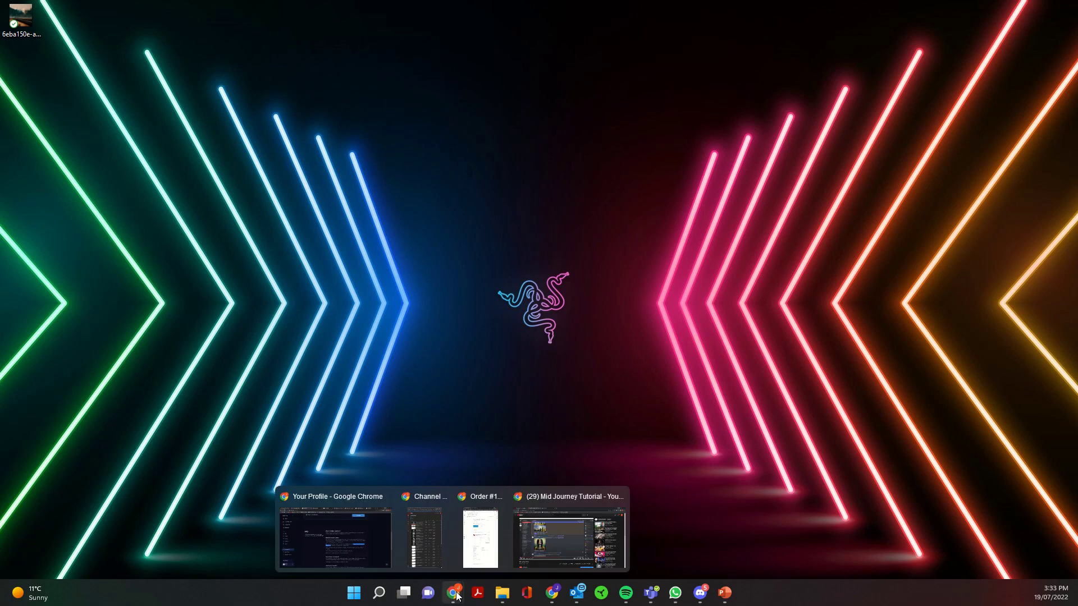
{"action": "left_click", "coordinate": [338, 537]}
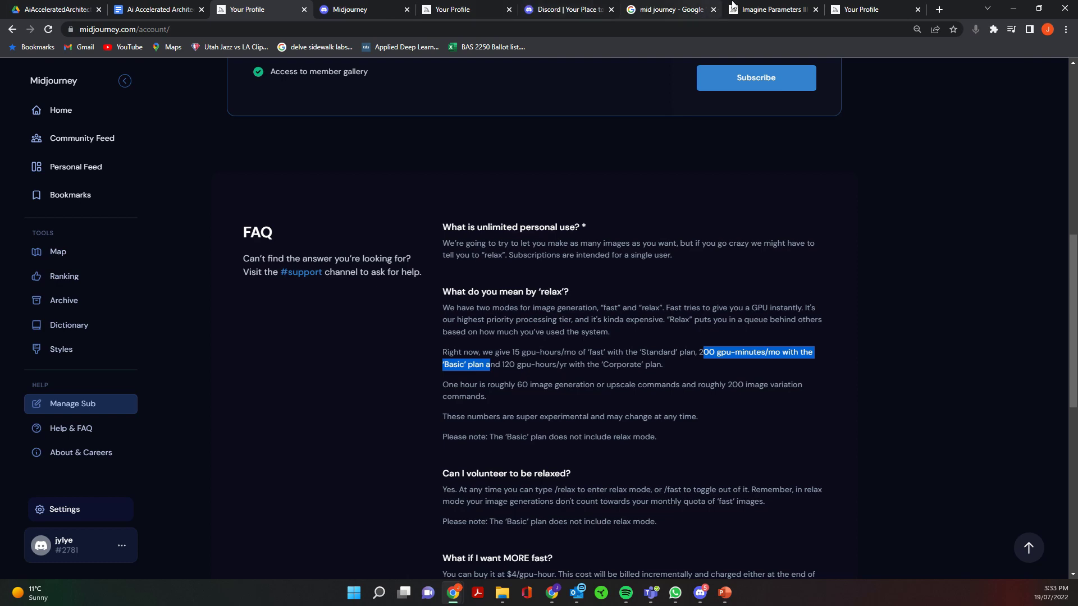
{"action": "left_click", "coordinate": [764, 9]}
{"action": "scroll", "coordinate": [468, 477], "scroll_direction": "down", "scroll_amount": 3}
{"action": "scroll", "coordinate": [468, 478], "scroll_direction": "up", "scroll_amount": 6}
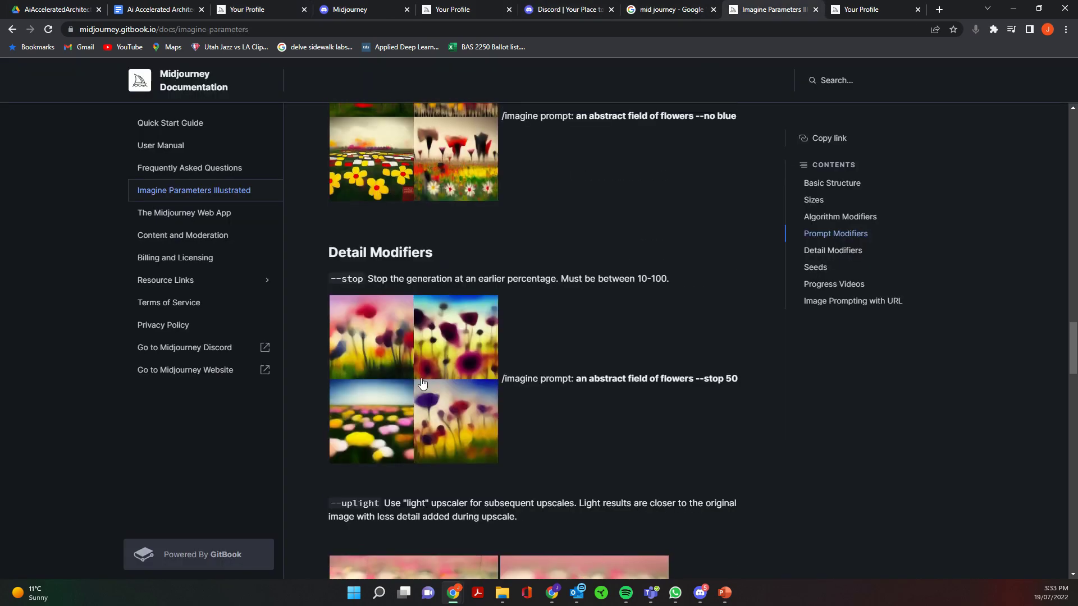
{"action": "scroll", "coordinate": [496, 338], "scroll_direction": "up", "scroll_amount": 2}
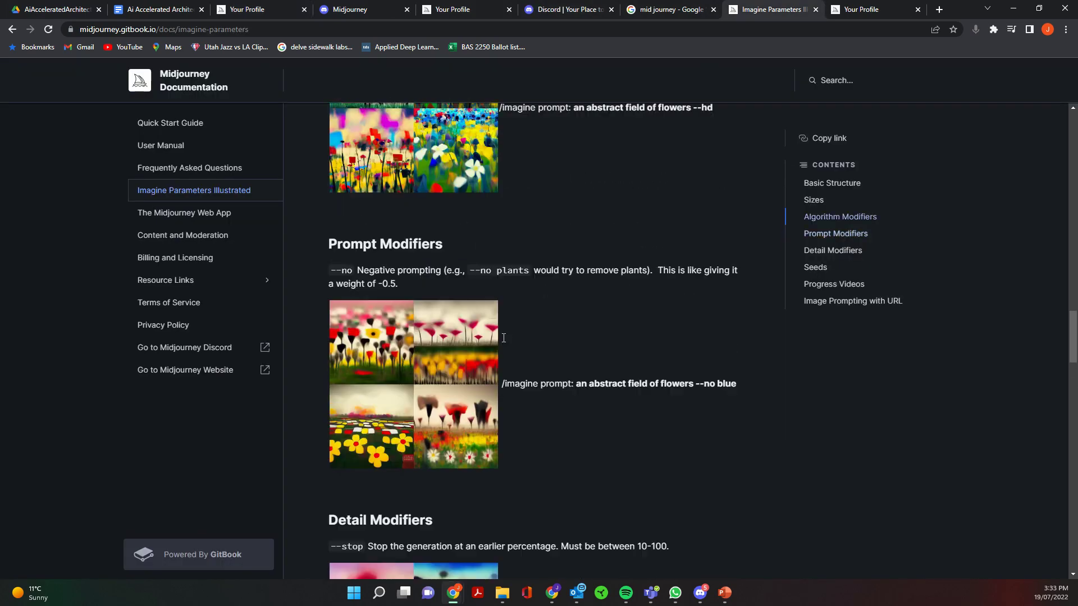
{"action": "scroll", "coordinate": [543, 335], "scroll_direction": "up", "scroll_amount": 8}
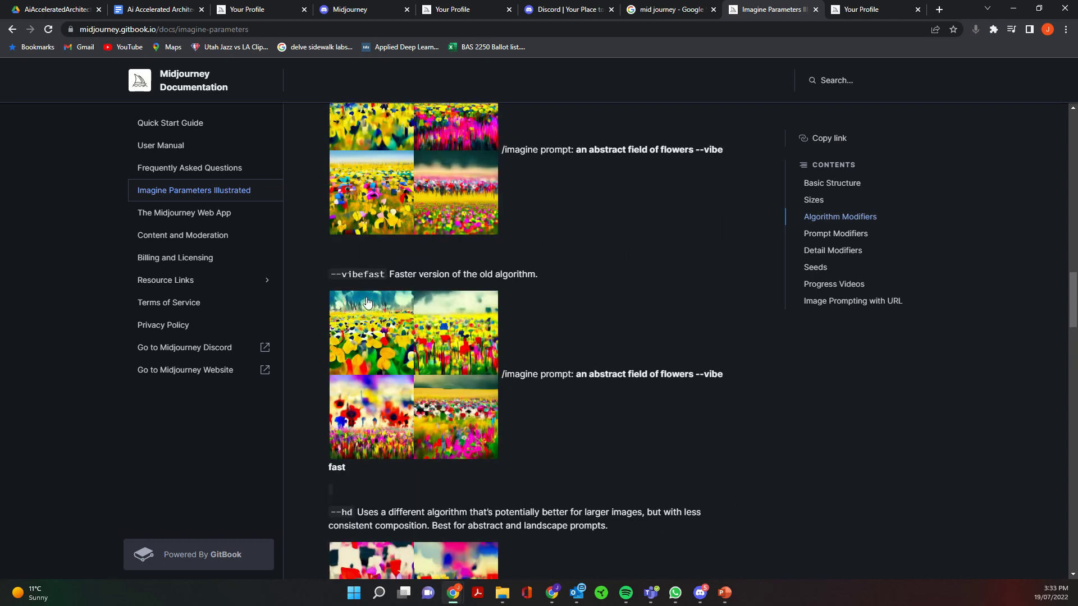
{"action": "scroll", "coordinate": [354, 519], "scroll_direction": "up", "scroll_amount": 6}
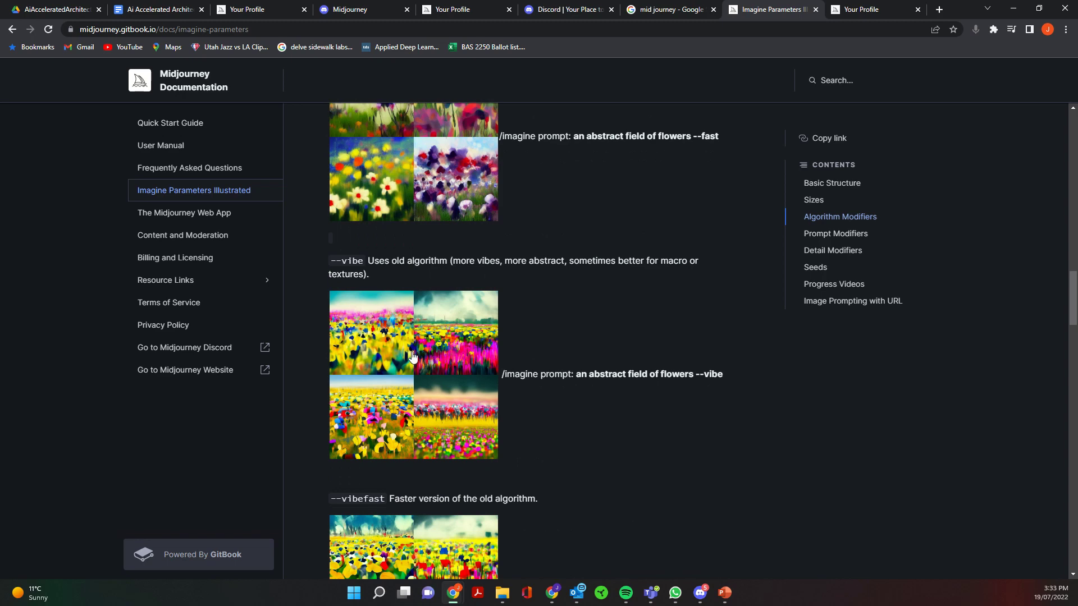
{"action": "scroll", "coordinate": [414, 164], "scroll_direction": "up", "scroll_amount": 8}
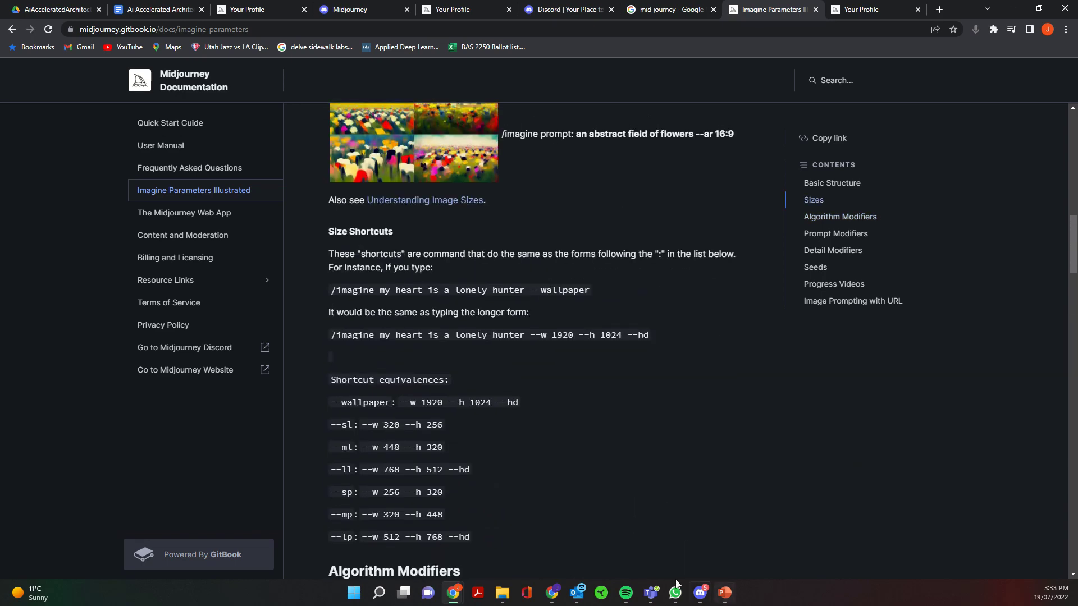
Step: Switch to Discord and highlight style keywords such as "cyberpunk" and "realistic" in the dolphin and wooden facade prompts in newbies-8
{"action": "left_click", "coordinate": [702, 563]}
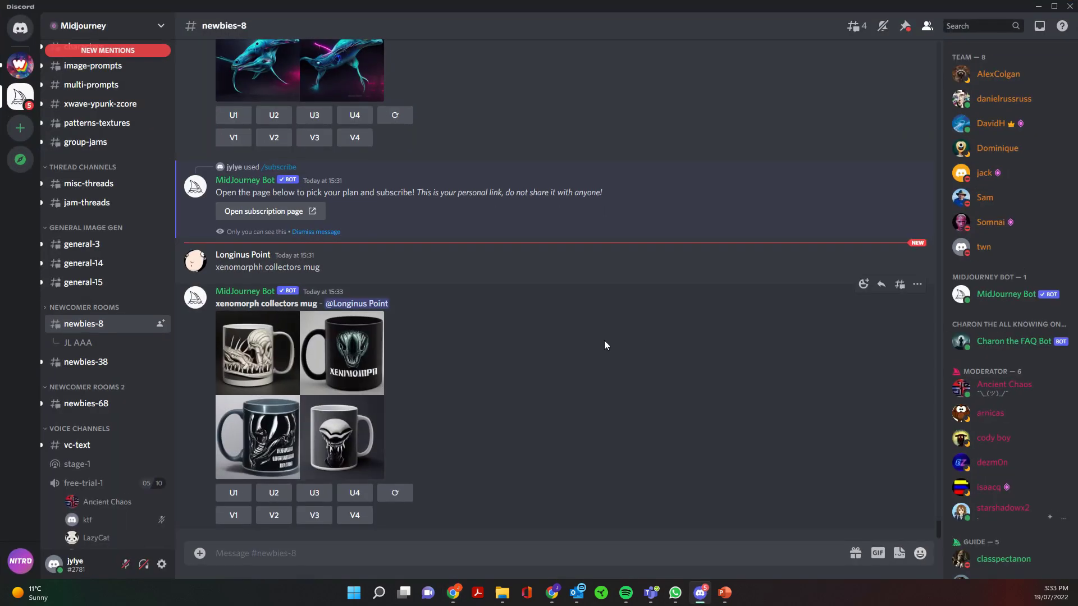
{"action": "scroll", "coordinate": [441, 261], "scroll_direction": "up", "scroll_amount": 8}
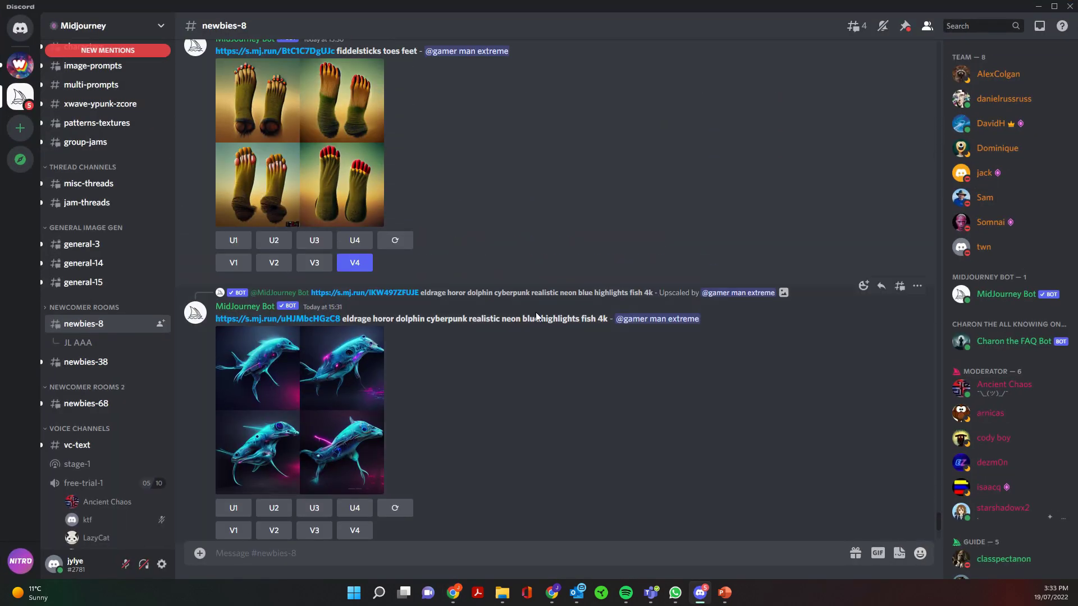
{"action": "left_click_drag", "start_coordinate": [607, 320], "coordinate": [594, 318]}
{"action": "left_click_drag", "start_coordinate": [473, 320], "coordinate": [428, 320]}
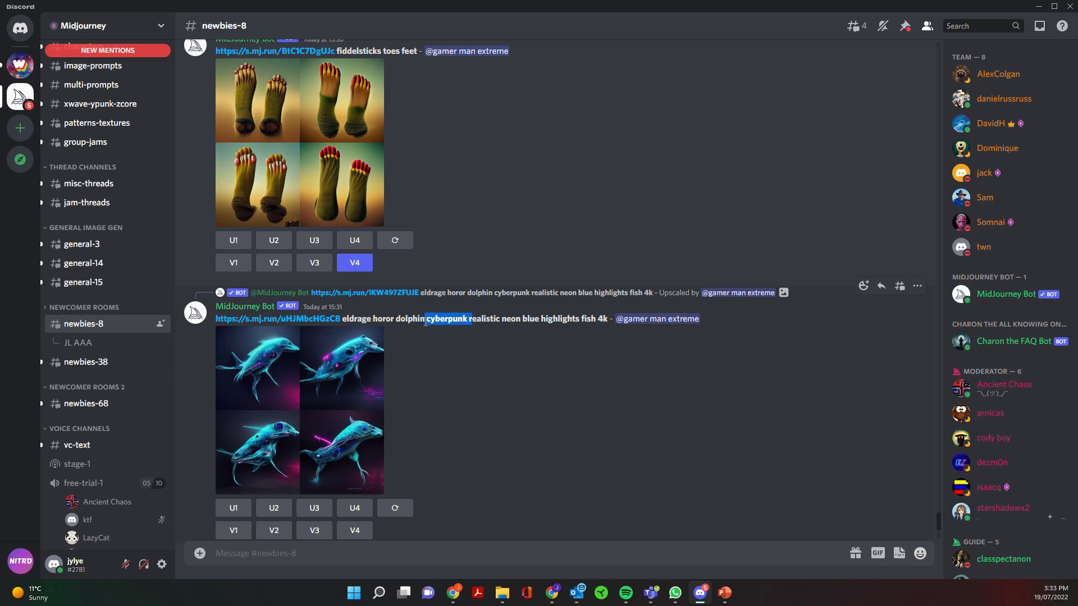
{"action": "scroll", "coordinate": [432, 328], "scroll_direction": "up", "scroll_amount": 4}
{"action": "scroll", "coordinate": [486, 383], "scroll_direction": "up", "scroll_amount": 4}
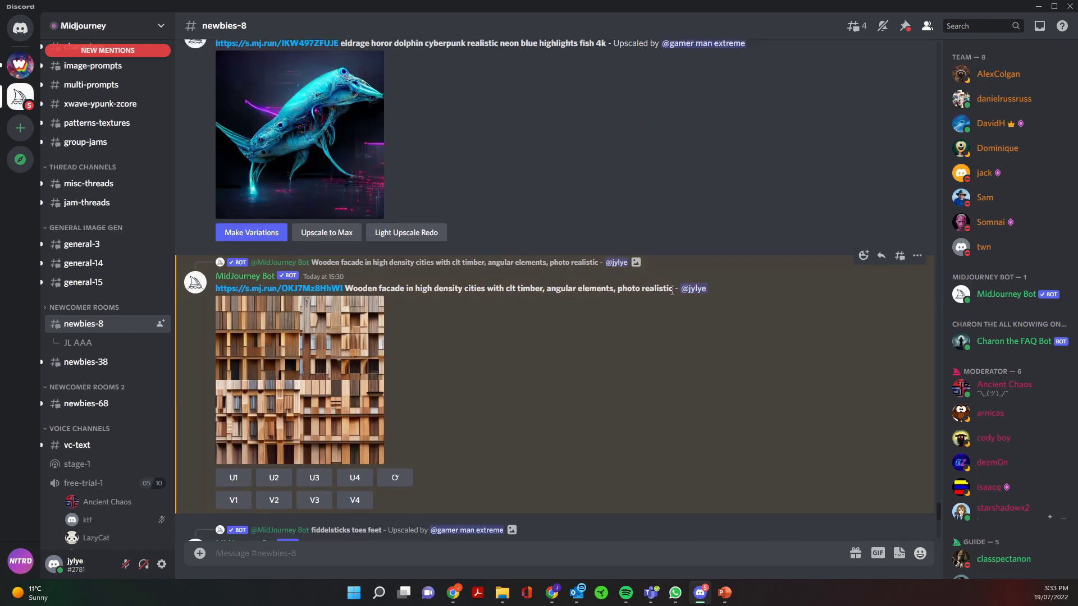
{"action": "left_click_drag", "start_coordinate": [672, 289], "coordinate": [633, 284]}
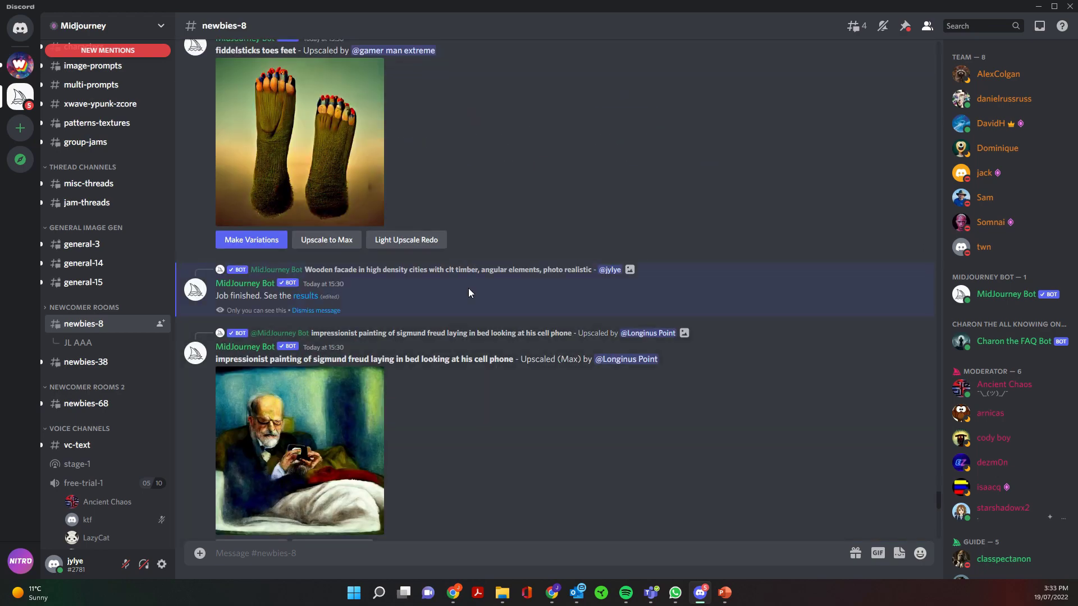
{"action": "left_click", "coordinate": [471, 270]}
Step: Find the Unreal Engine 5 surfer wave image, highlight "photo real, surreal" in its prompt, and view the image enlarged
{"action": "scroll", "coordinate": [425, 345], "scroll_direction": "up", "scroll_amount": 10}
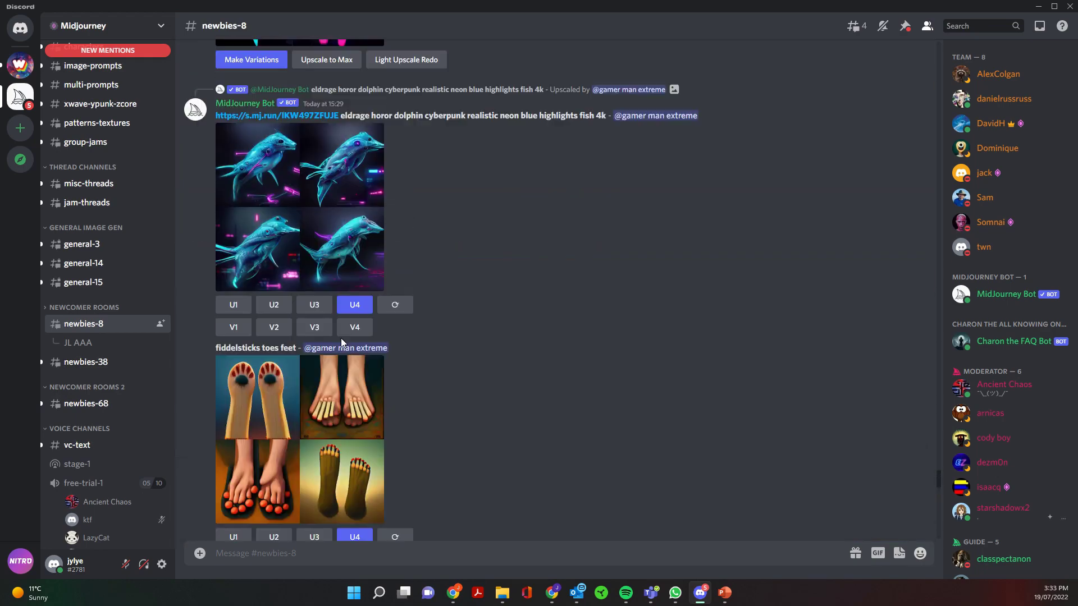
{"action": "scroll", "coordinate": [542, 348], "scroll_direction": "up", "scroll_amount": 3}
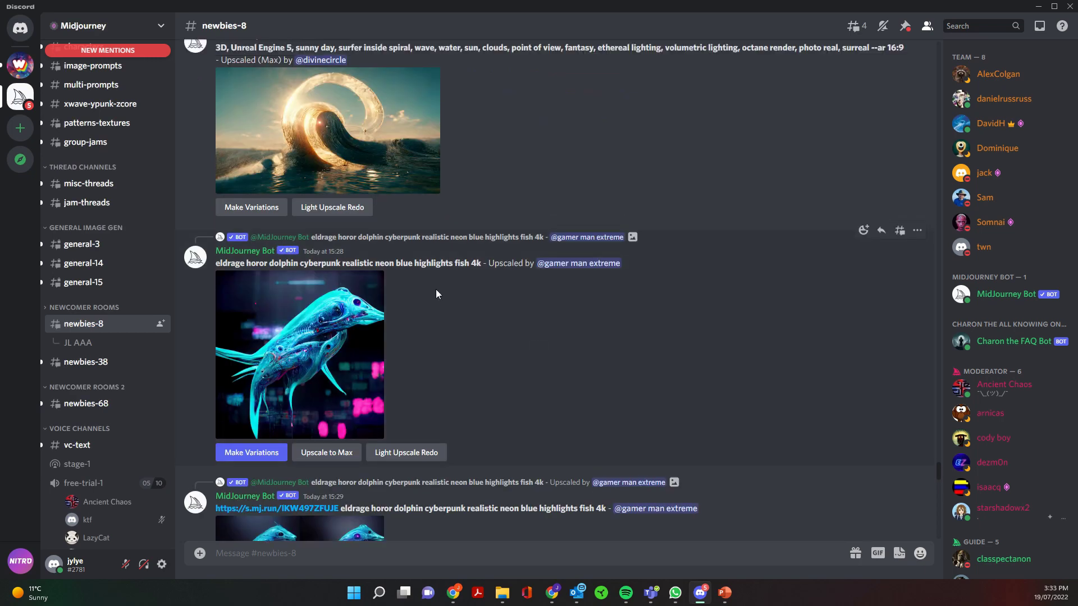
{"action": "scroll", "coordinate": [449, 292], "scroll_direction": "up", "scroll_amount": 4}
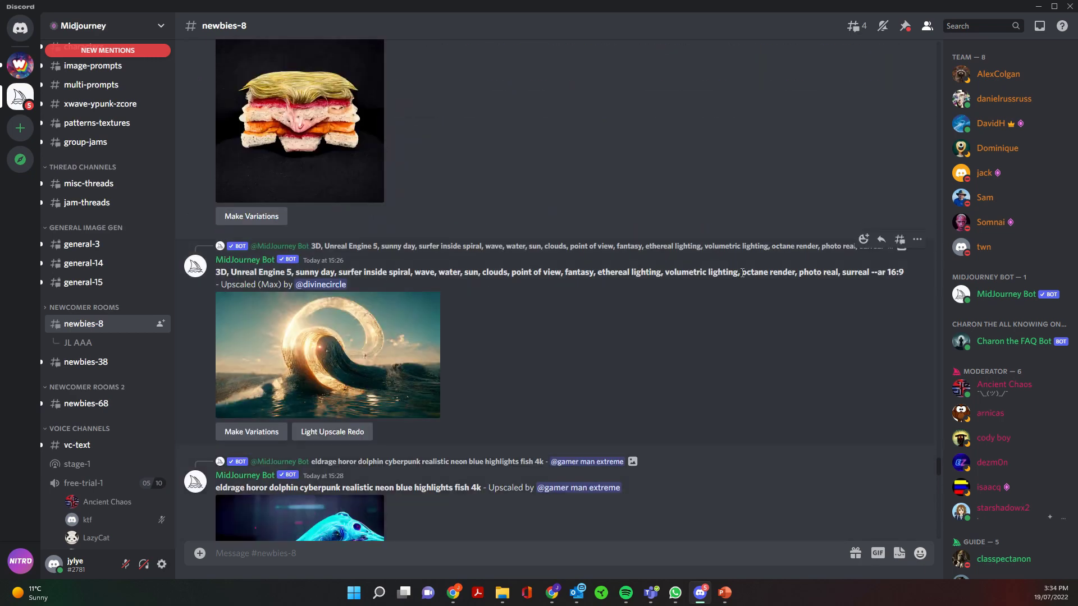
{"action": "left_click_drag", "start_coordinate": [742, 274], "coordinate": [864, 274]}
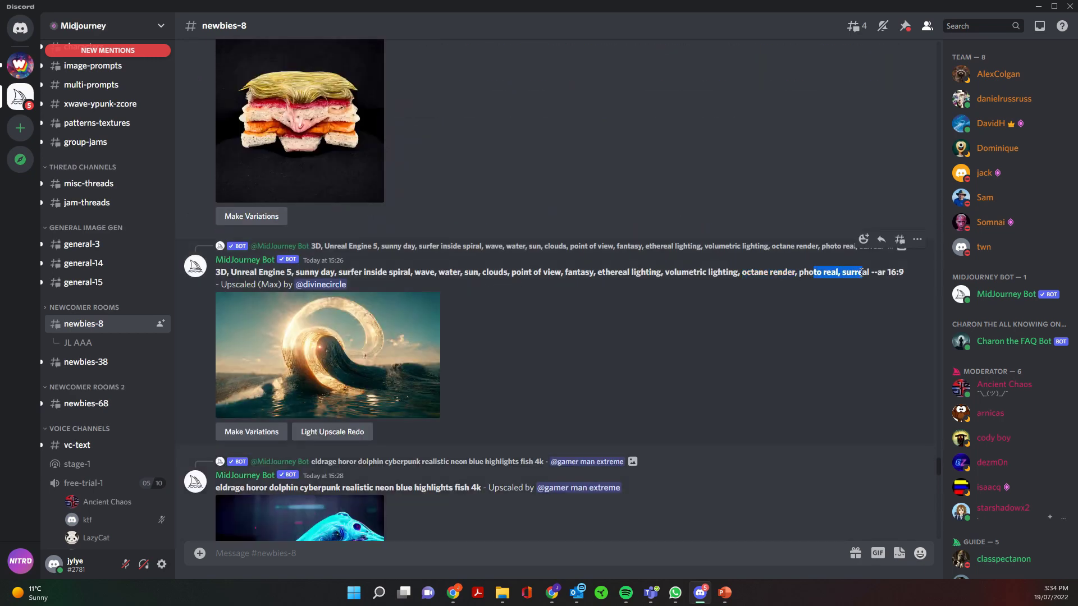
{"action": "left_click", "coordinate": [389, 342]}
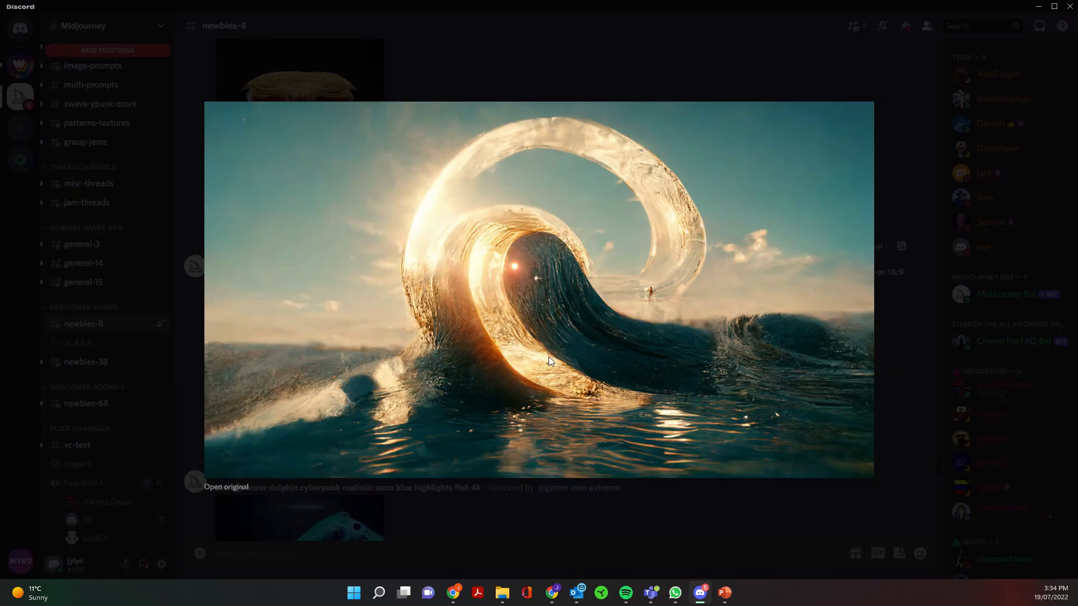
{"action": "left_click", "coordinate": [411, 534]}
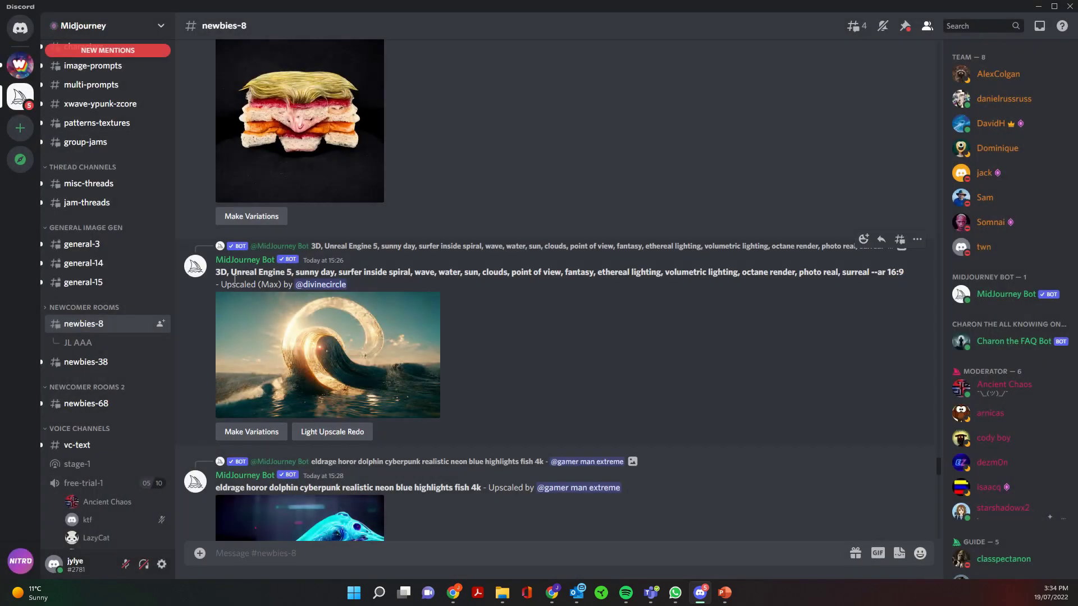
Step: Browse older newbies-8 results, enlarge the wave image with the standing surfer and highlight "ethereal lighting" in its prompt
{"action": "scroll", "coordinate": [451, 280], "scroll_direction": "up", "scroll_amount": 10}
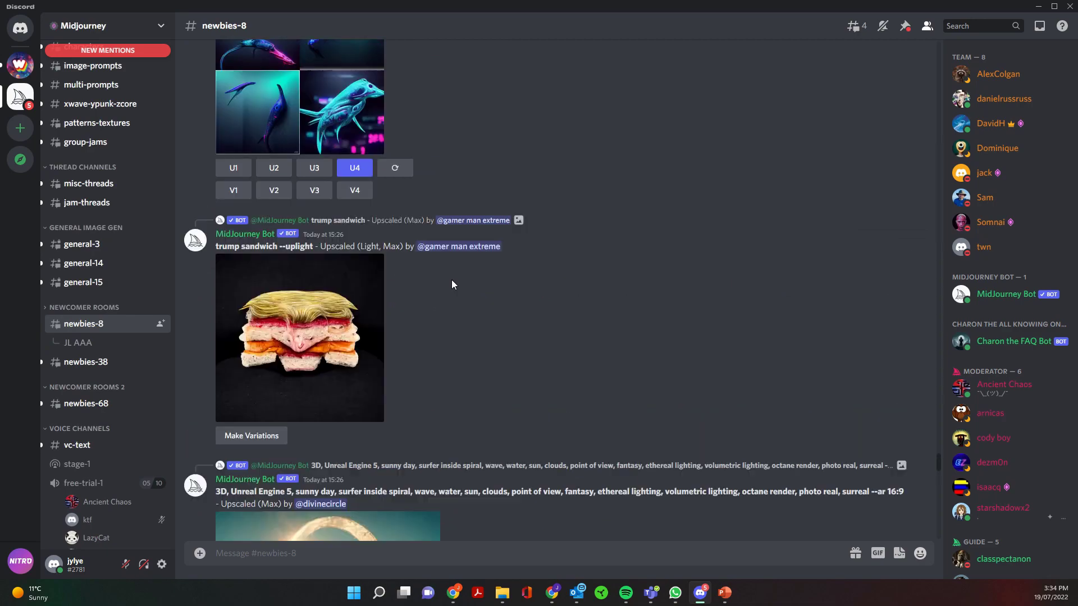
{"action": "scroll", "coordinate": [416, 292], "scroll_direction": "up", "scroll_amount": 8}
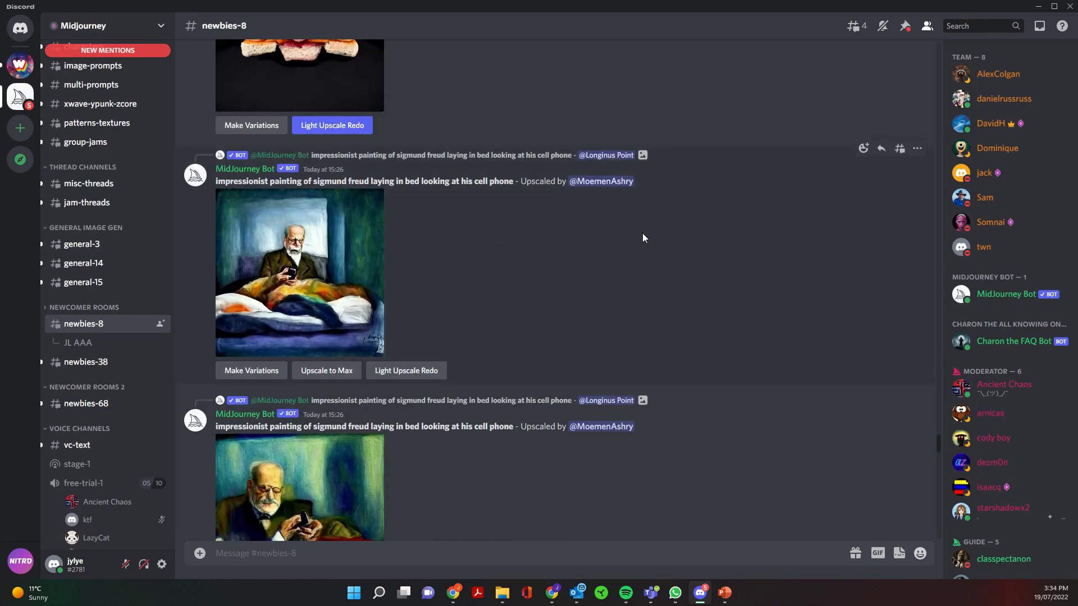
{"action": "scroll", "coordinate": [399, 244], "scroll_direction": "up", "scroll_amount": 6}
{"action": "scroll", "coordinate": [400, 244], "scroll_direction": "up", "scroll_amount": 10}
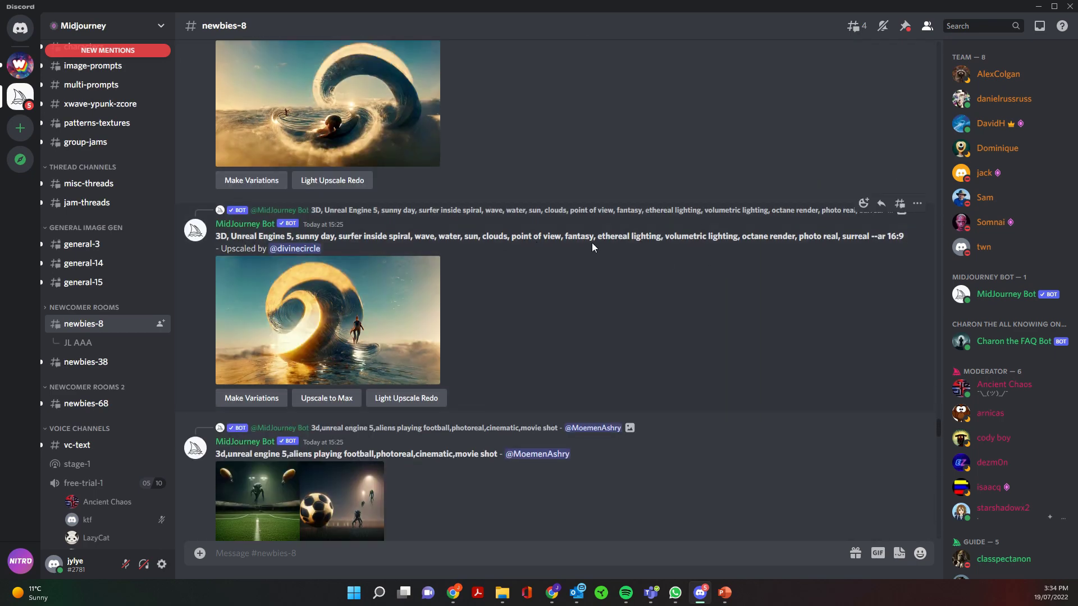
{"action": "left_click", "coordinate": [382, 291]}
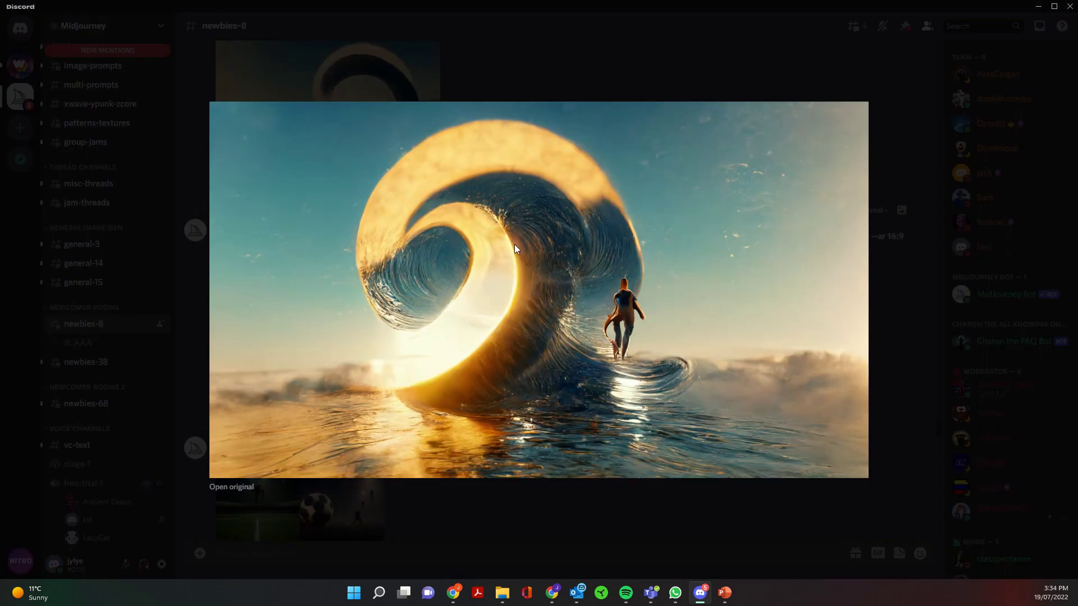
{"action": "left_click", "coordinate": [878, 281]}
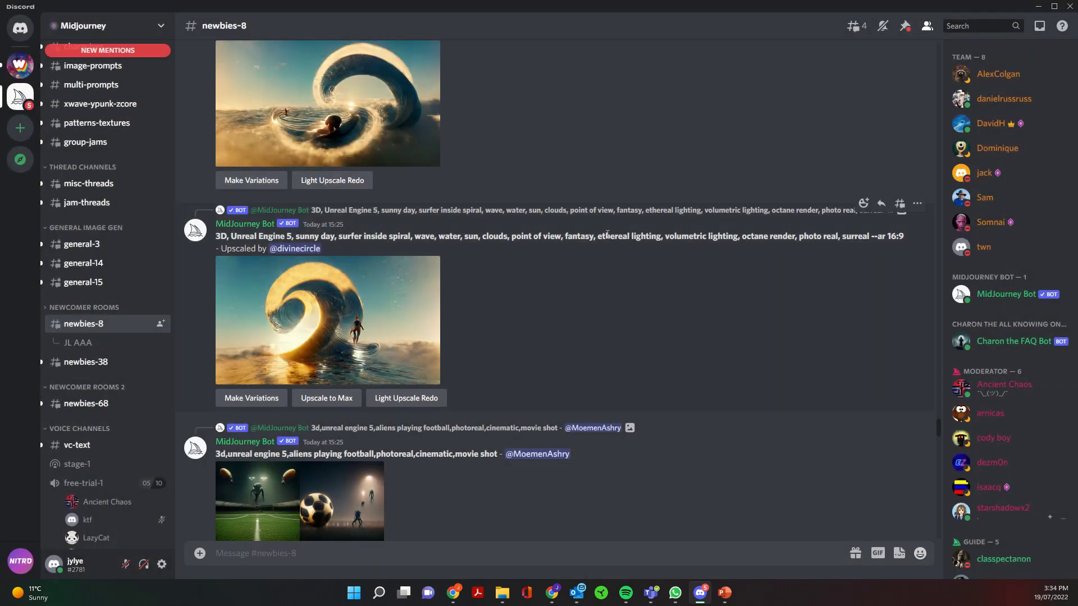
{"action": "left_click_drag", "start_coordinate": [608, 235], "coordinate": [663, 239]}
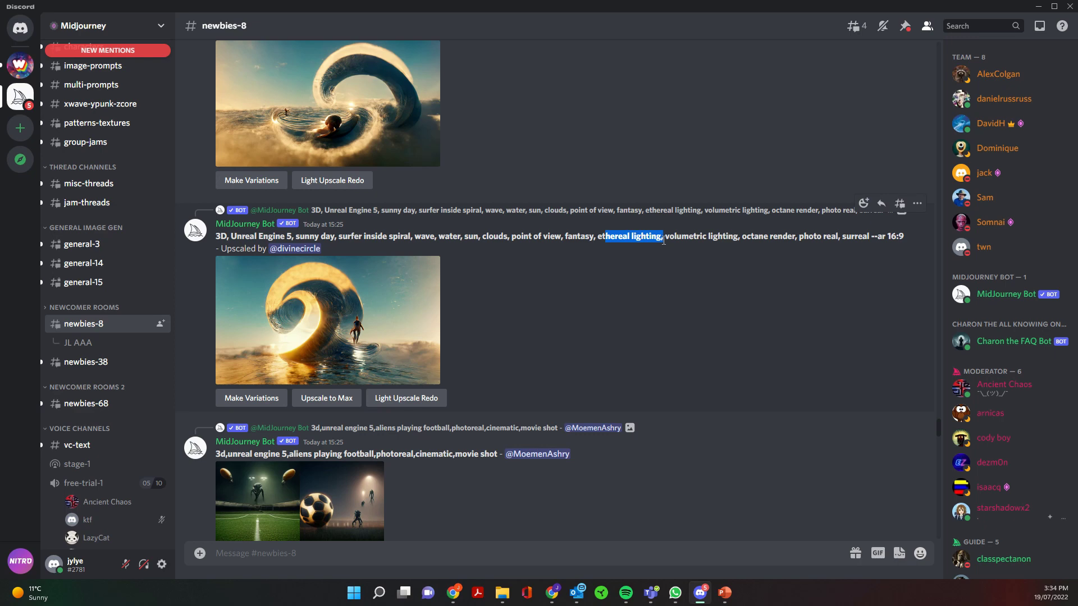
{"action": "scroll", "coordinate": [483, 244], "scroll_direction": "up", "scroll_amount": 5}
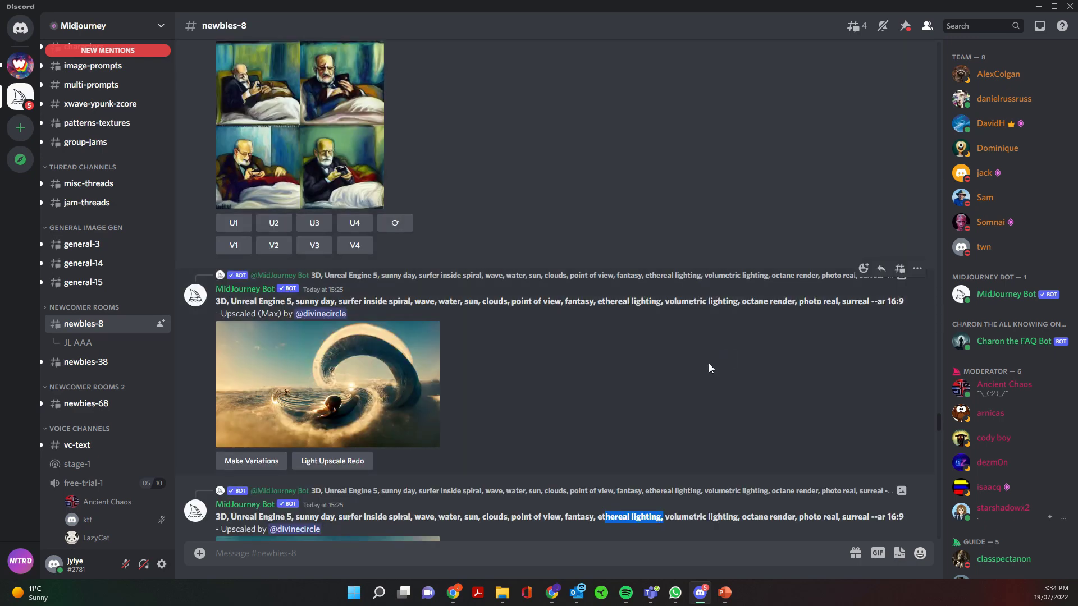
{"action": "scroll", "coordinate": [628, 349], "scroll_direction": "up", "scroll_amount": 15}
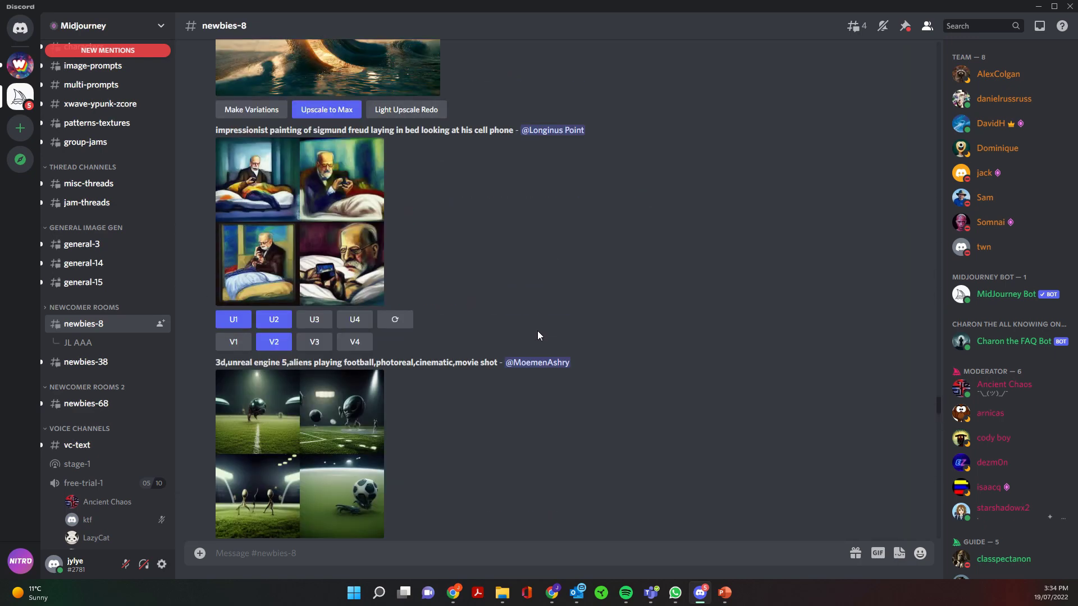
{"action": "scroll", "coordinate": [515, 333], "scroll_direction": "up", "scroll_amount": 3}
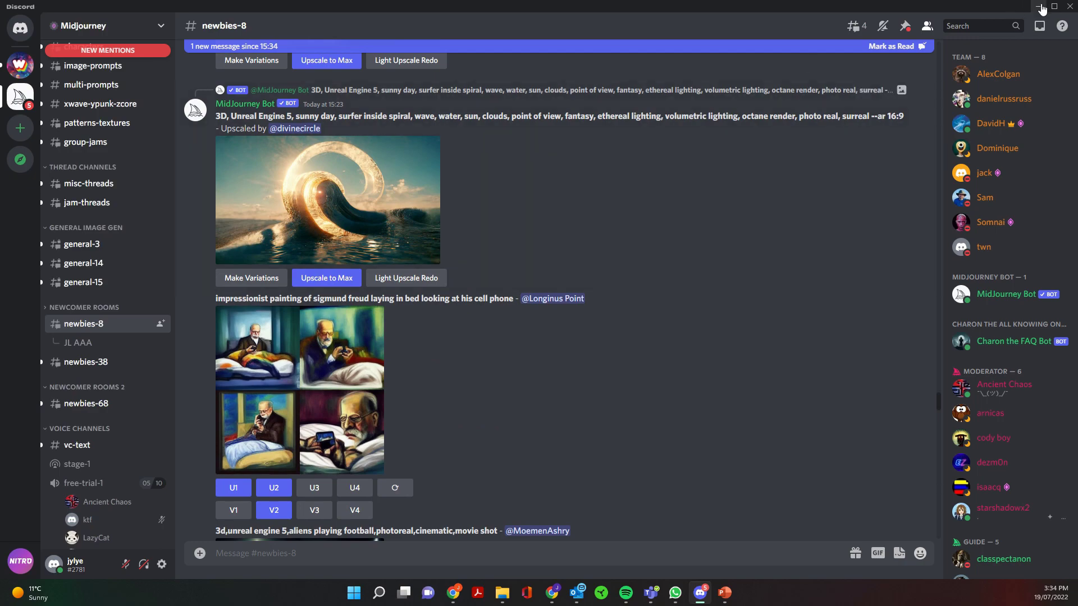
Step: Return to the Imagine Parameters documentation in Chrome and look through its sections down to Seeds and Progress Videos
{"action": "mouse_move", "coordinate": [453, 592]}
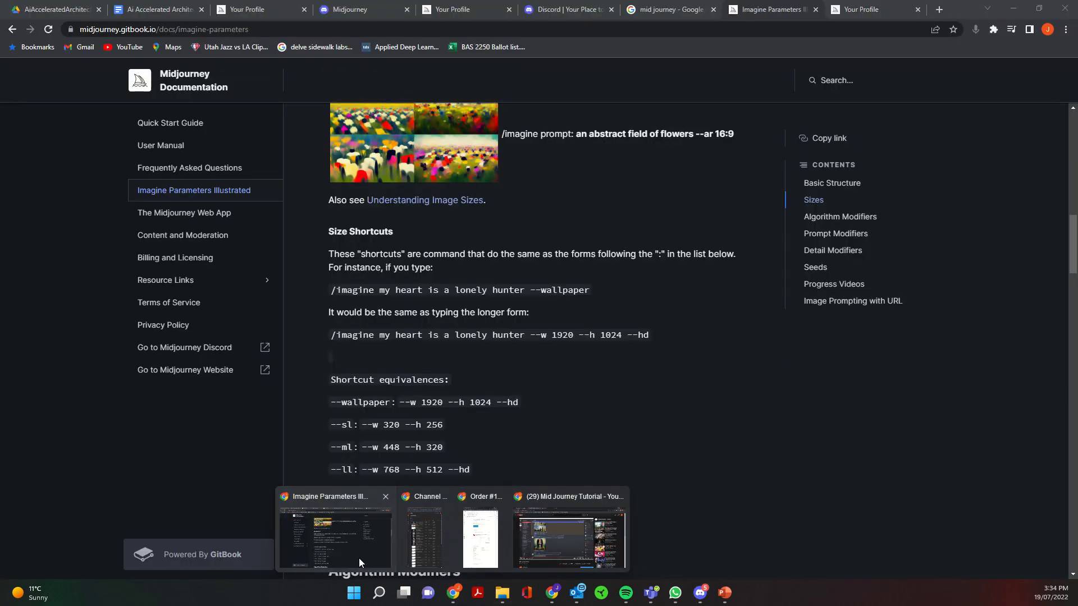
{"action": "left_click", "coordinate": [358, 558]}
{"action": "scroll", "coordinate": [535, 356], "scroll_direction": "down", "scroll_amount": 20}
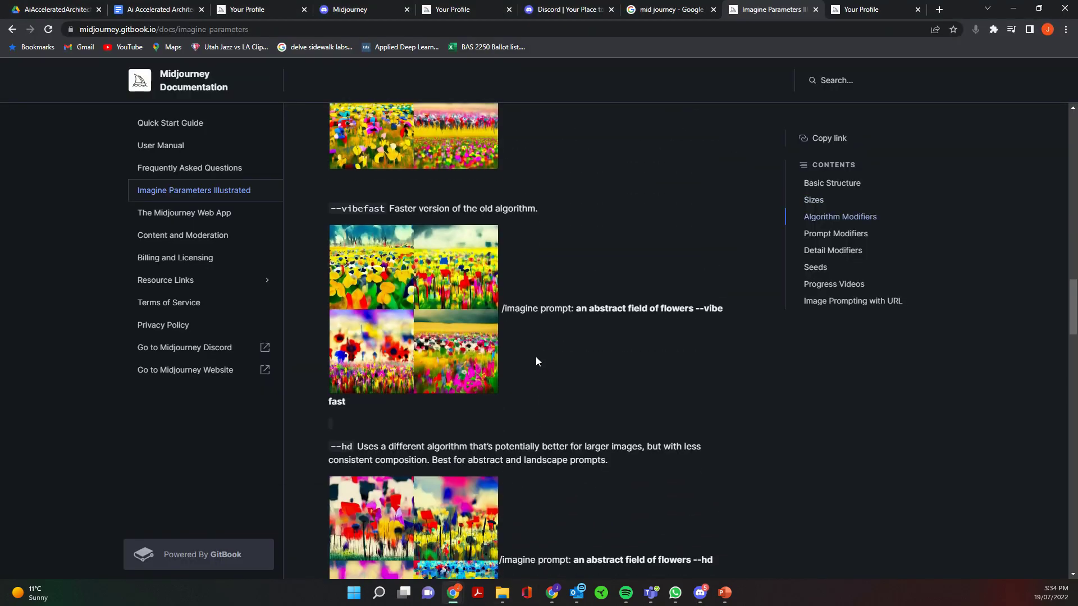
{"action": "scroll", "coordinate": [537, 367], "scroll_direction": "down", "scroll_amount": 13}
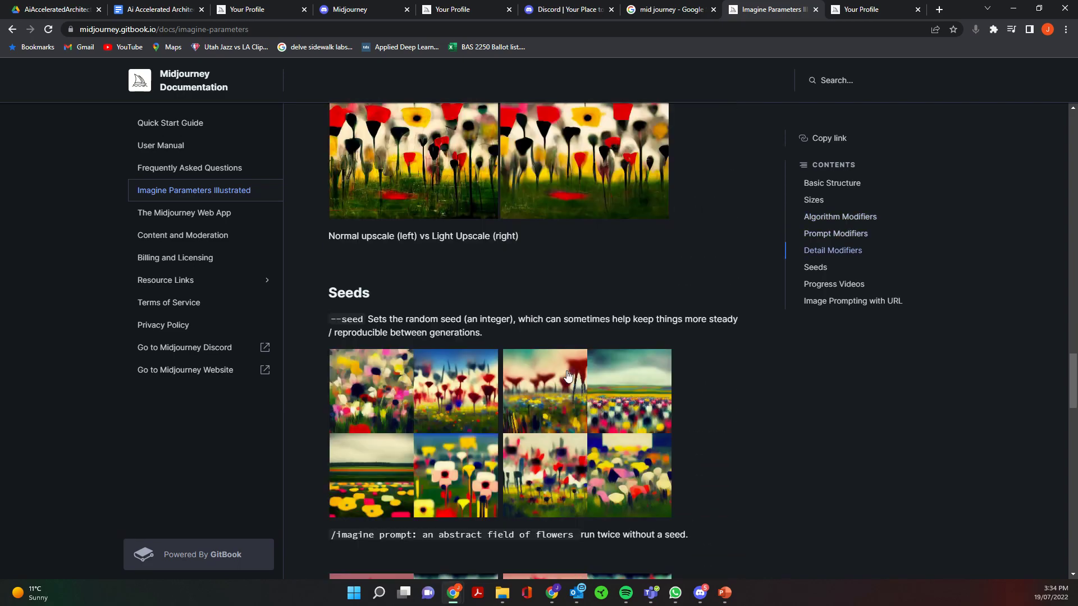
{"action": "scroll", "coordinate": [564, 382], "scroll_direction": "down", "scroll_amount": 15}
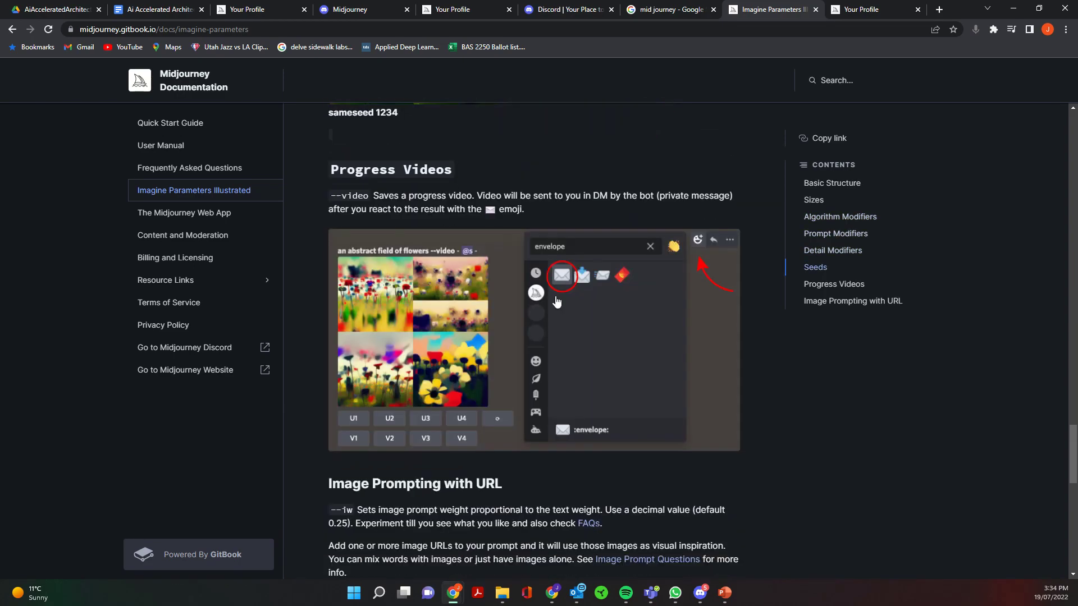
Step: Open the Ai Accelerated Architect Resources document and highlight the two YouTube links under Other Resources
{"action": "left_click", "coordinate": [158, 9]}
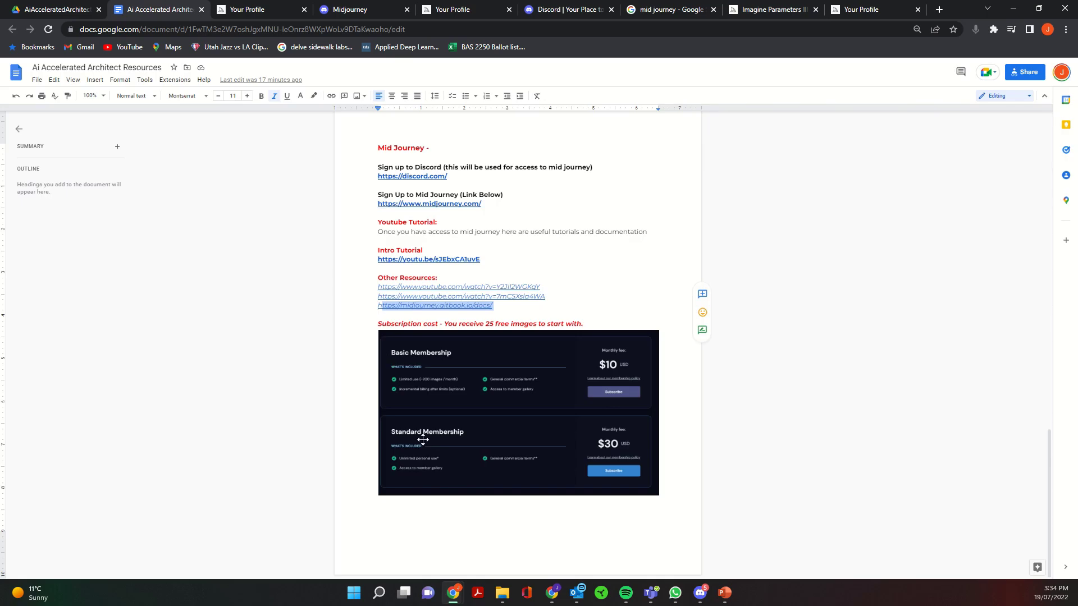
{"action": "left_click_drag", "start_coordinate": [558, 297], "coordinate": [380, 287]}
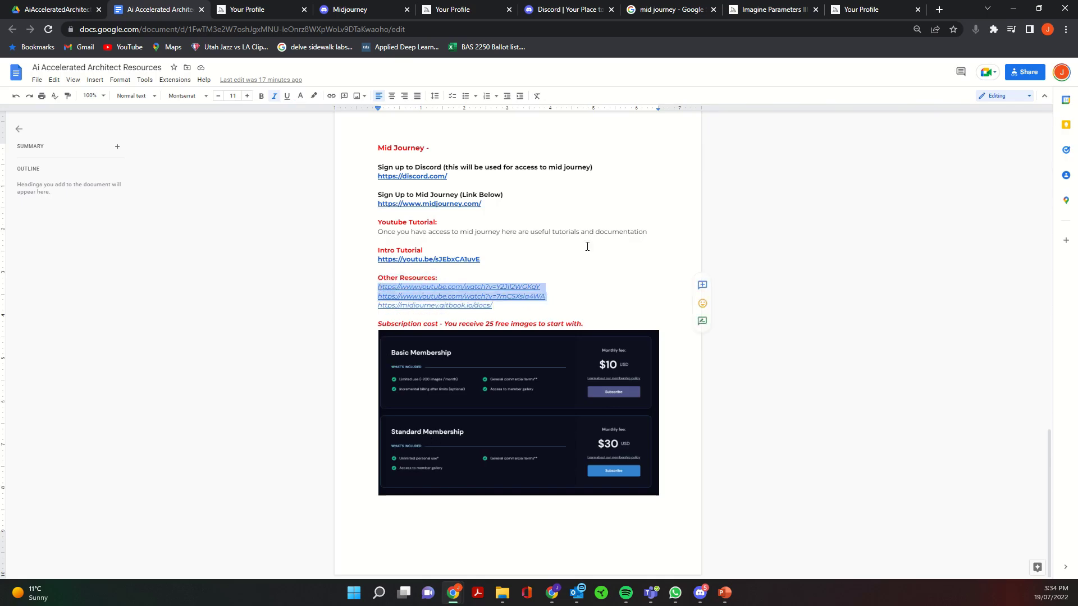